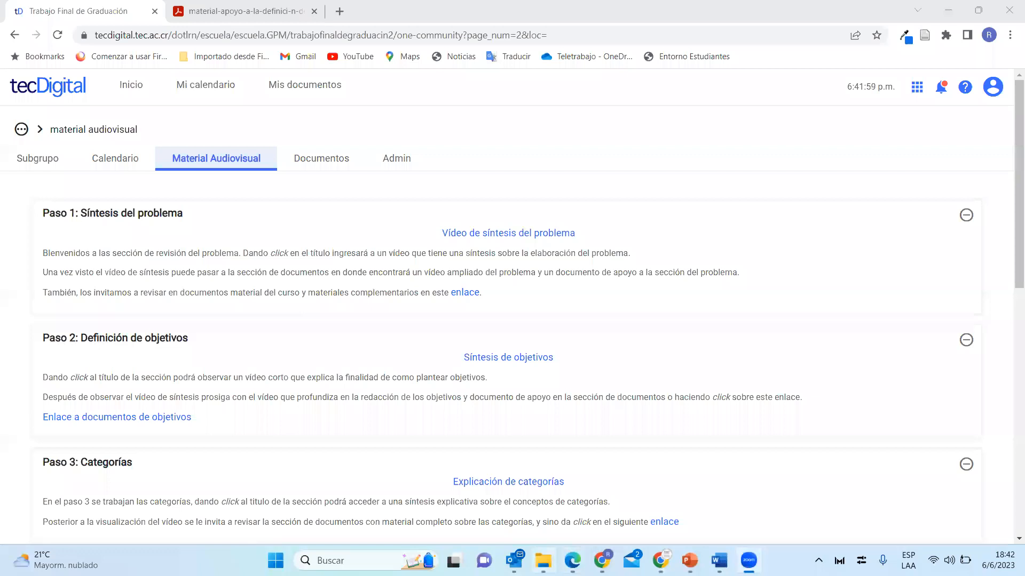
Step: Switch to the Word document "Informe Final de PFG FEBRERO 2023 v2" and hide its formatting marks
mouse_move(718, 560)
click(643, 497)
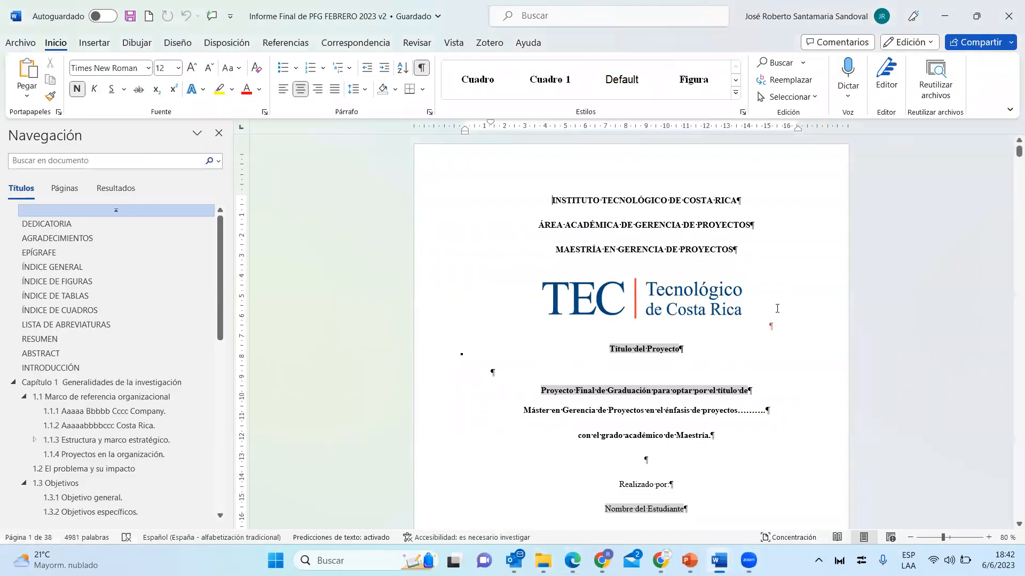
click(426, 68)
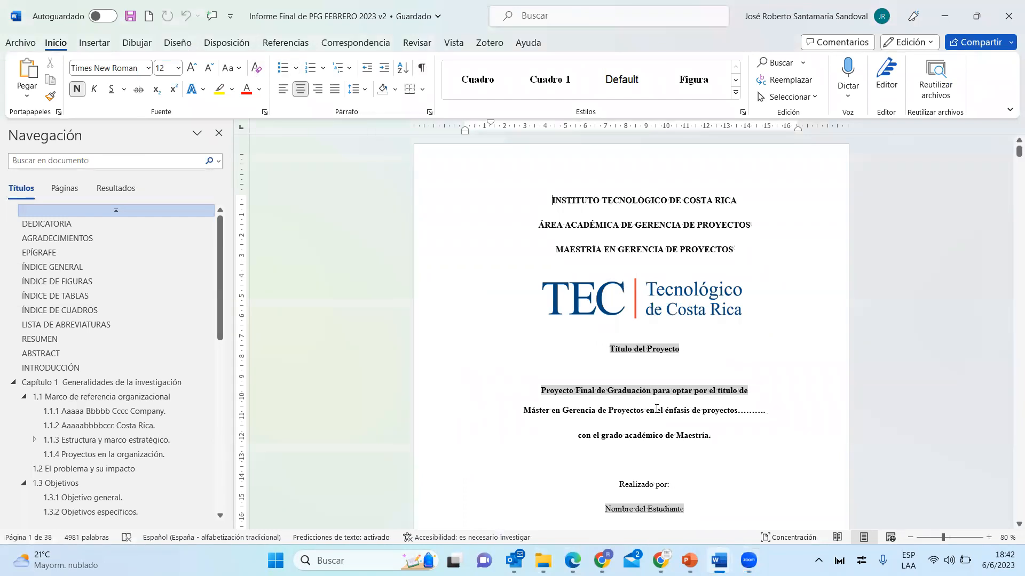
Step: Look over the report template's cover page and the Dedicatoria page
scroll(687, 467, down, 2)
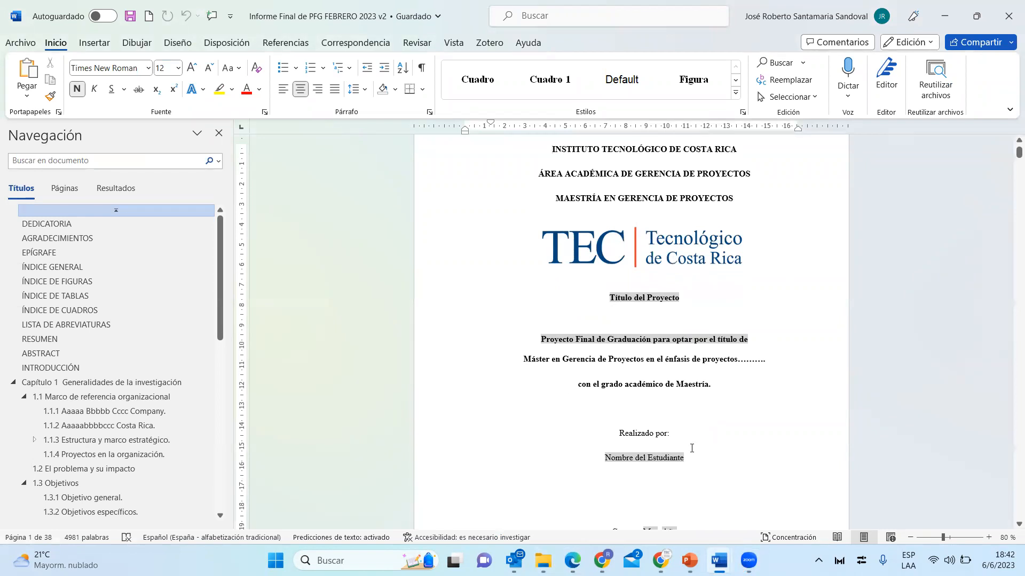
scroll(672, 400, down, 14)
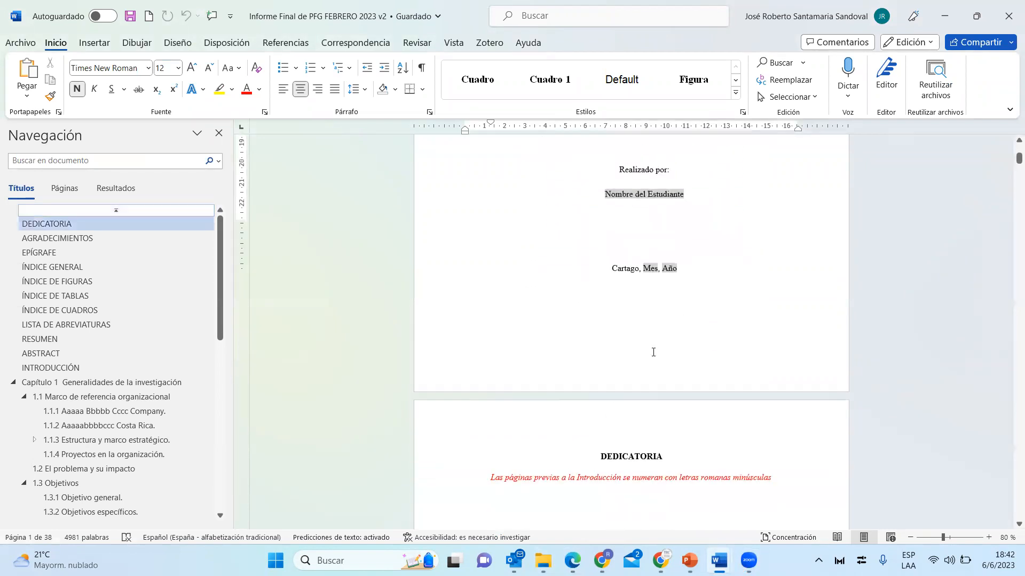
scroll(654, 351, down, 5)
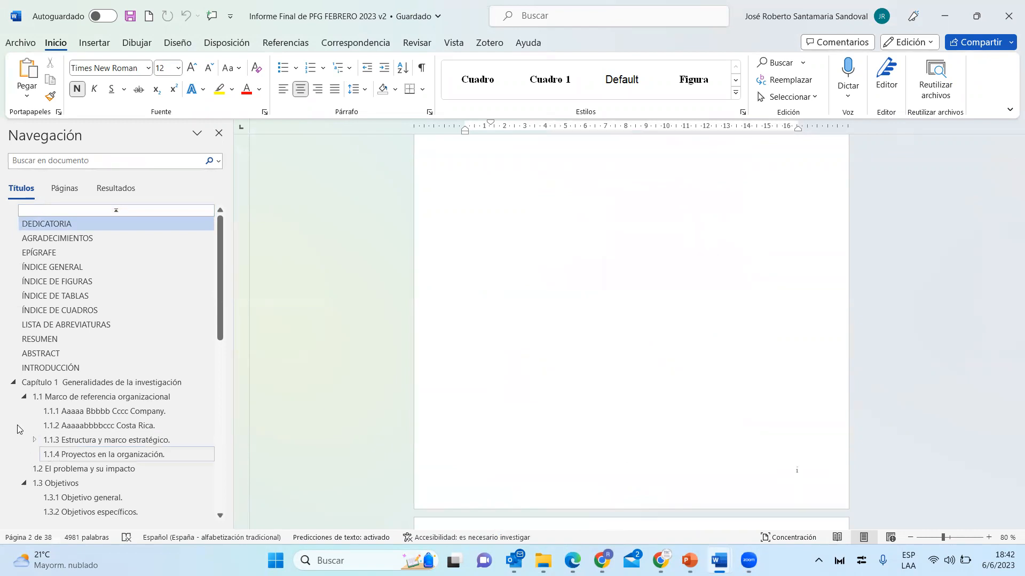
Step: Browse Capítulo 1 and Capítulo 2 through to section 3.1 and select the heading "Categorías y variables de la investigación"
click(52, 384)
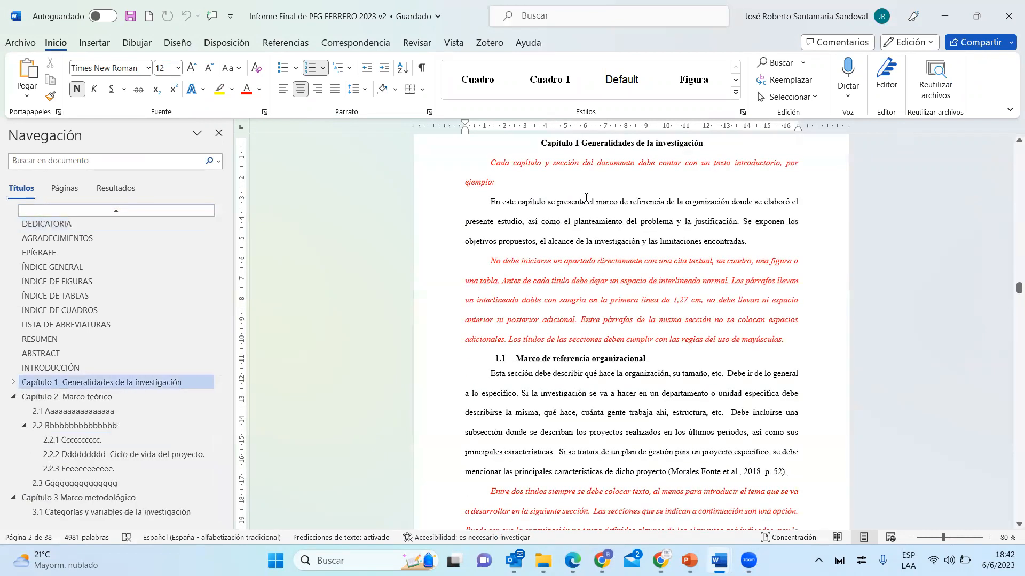
scroll(47, 305, down, 3)
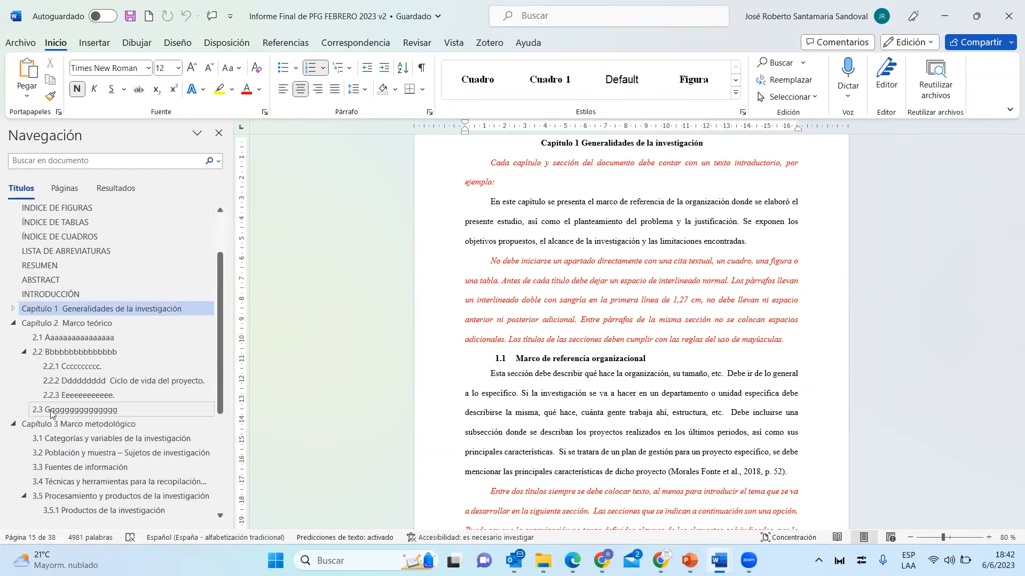
click(47, 288)
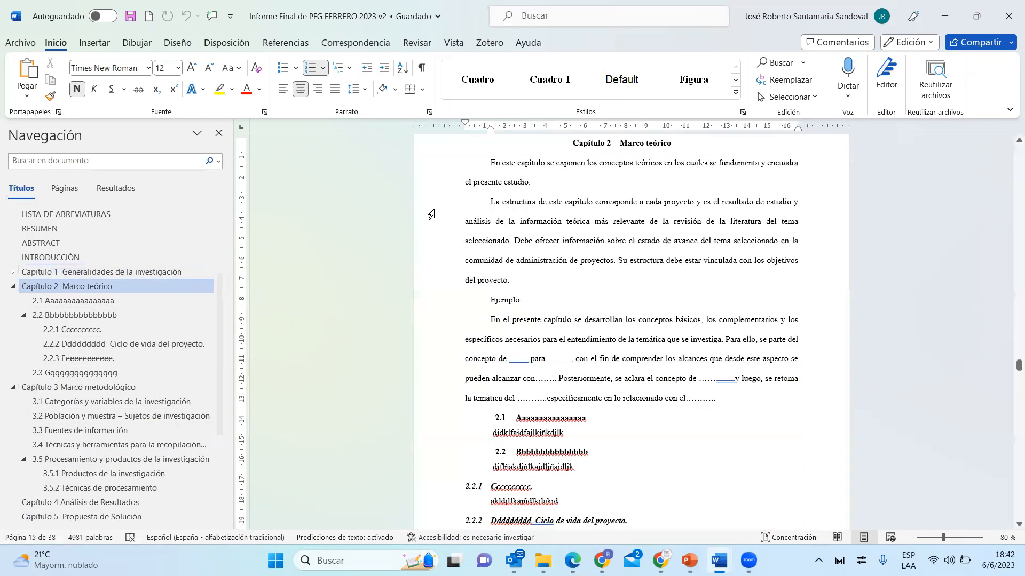
scroll(533, 366, down, 2)
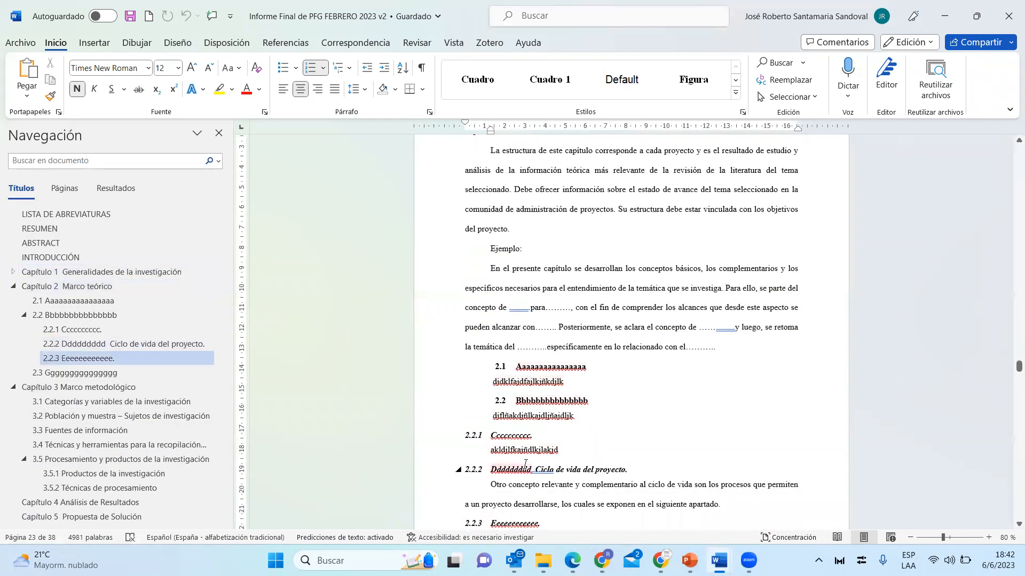
scroll(526, 463, down, 10)
scroll(555, 309, down, 10)
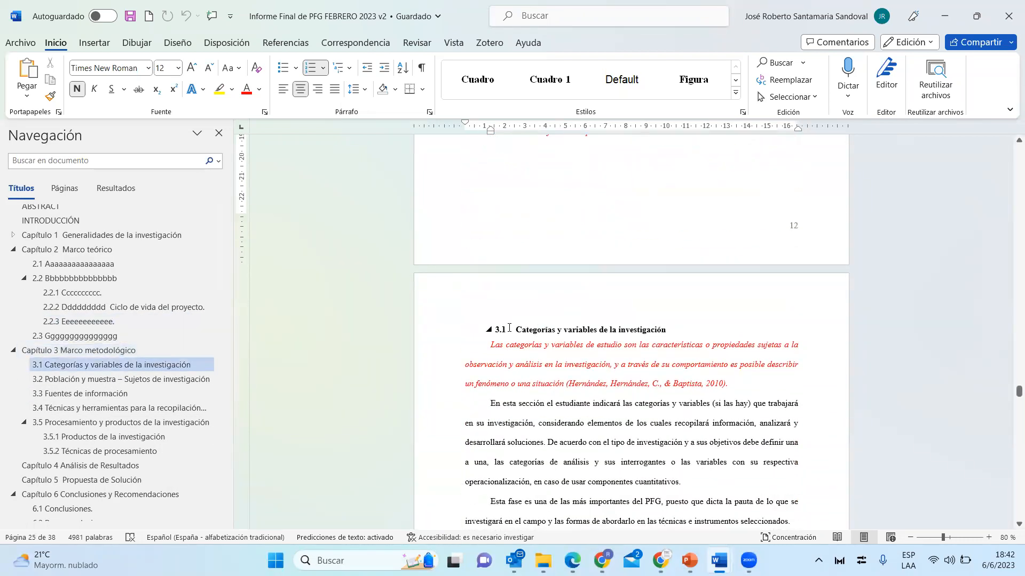
drag(513, 329, 671, 331)
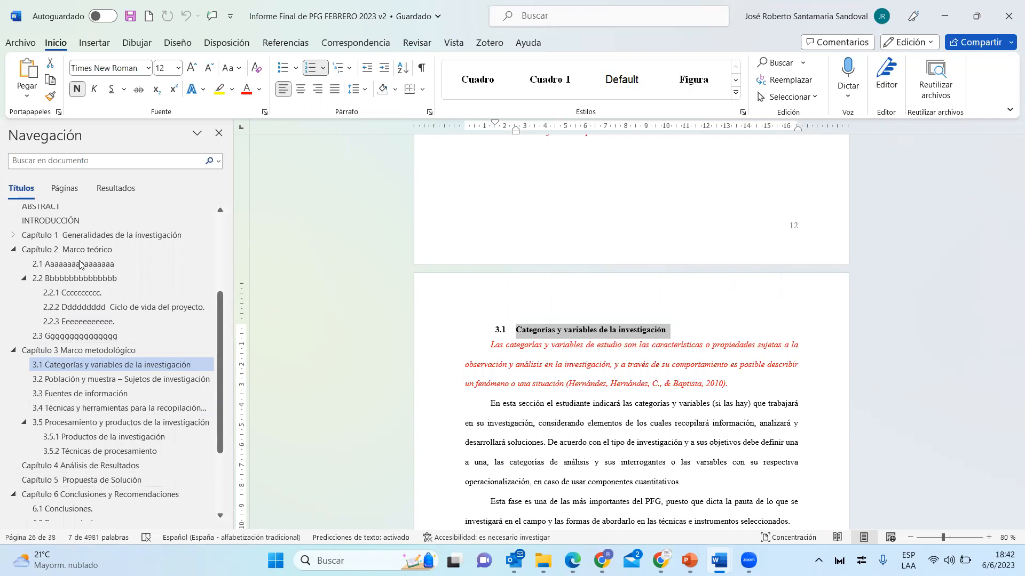
Step: Expand Capítulo 1 in the document outline to list its subsections, and deselect the section 3.1 heading
scroll(92, 371, up, 3)
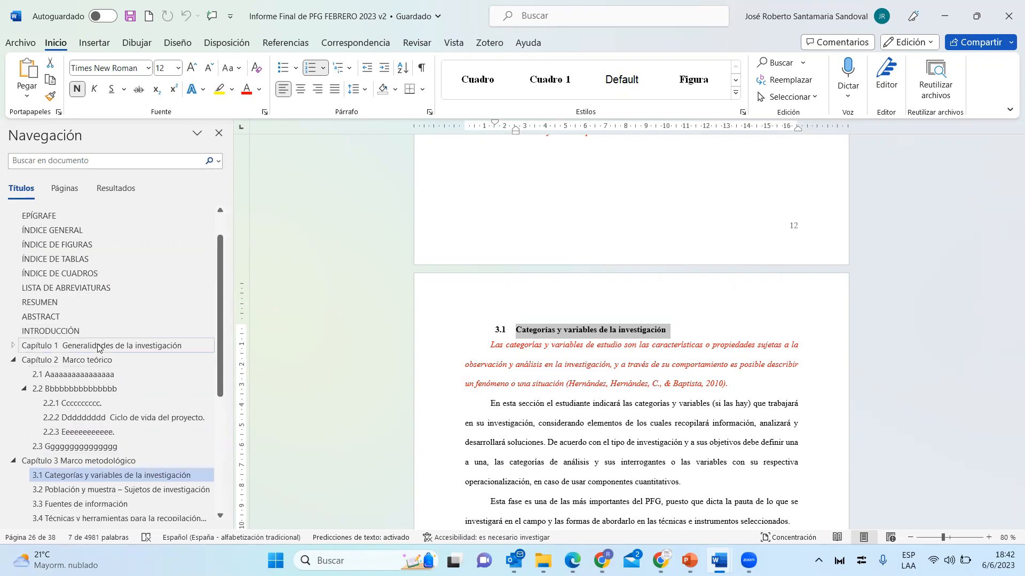
click(14, 345)
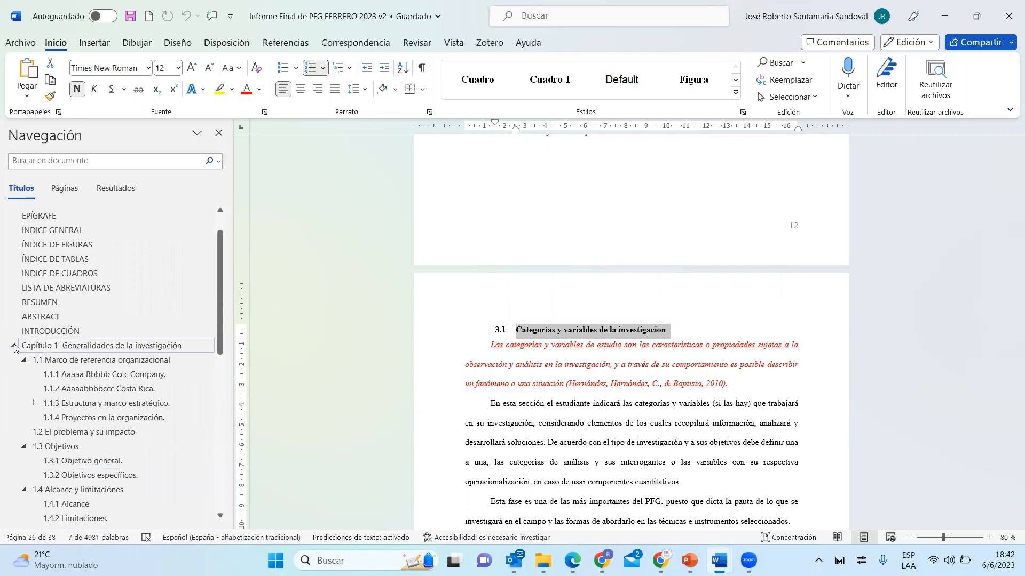
click(519, 454)
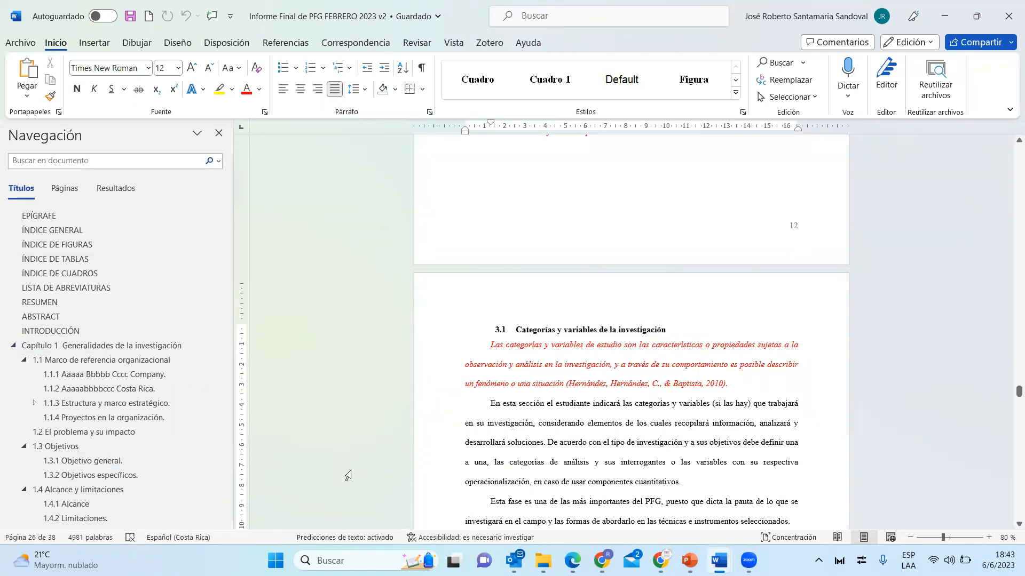
Step: Go to the DEDICATORIA heading and review the display options that include the navigation pane
scroll(131, 397, up, 1)
click(107, 223)
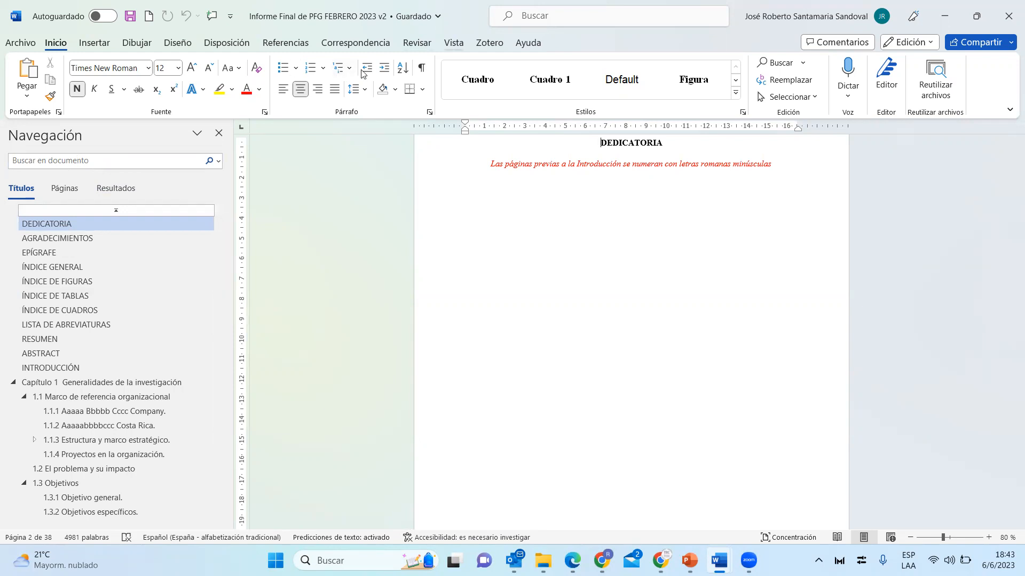
click(453, 43)
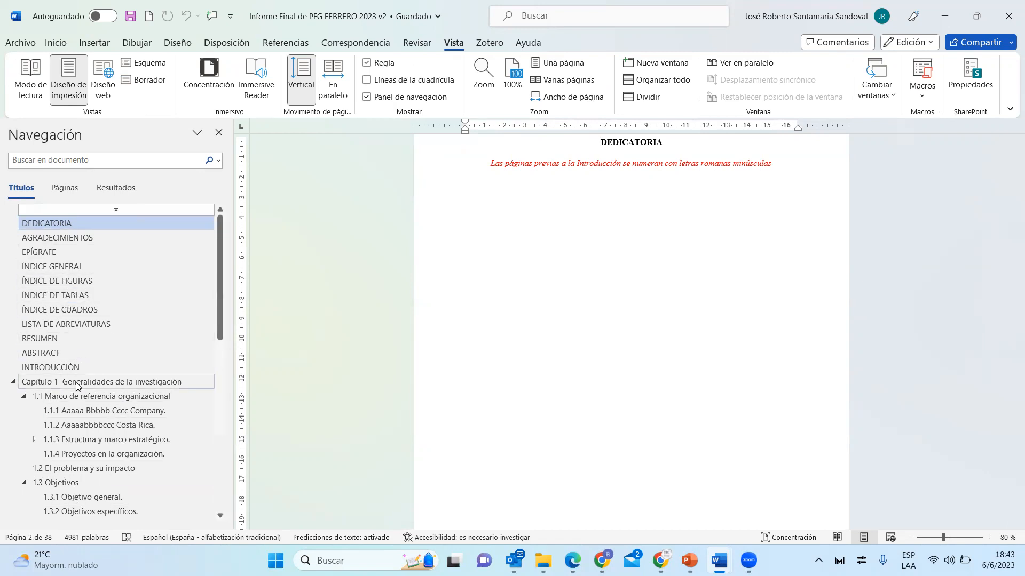
click(51, 43)
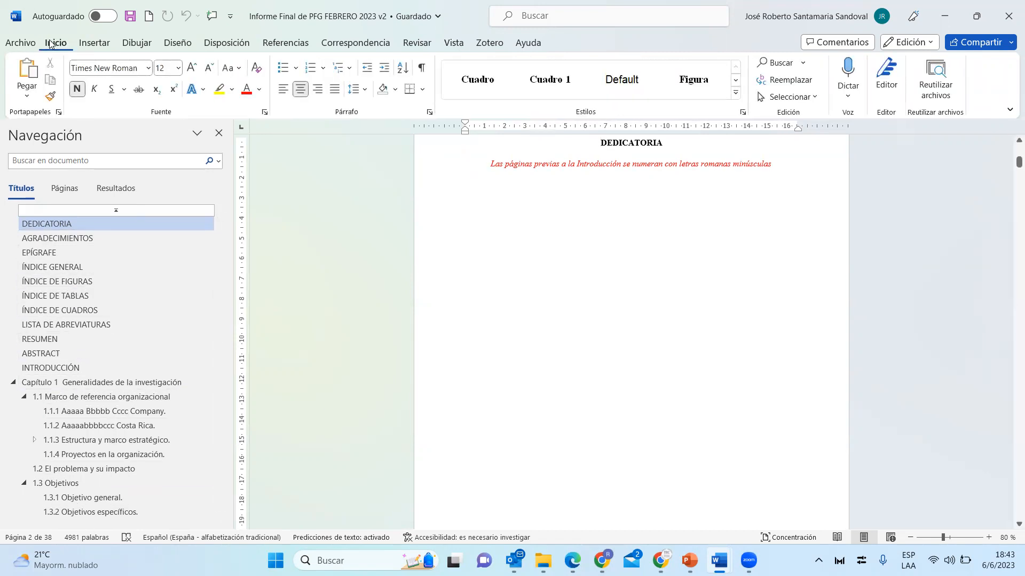
Step: Check which paragraph style the DEDICATORIA heading should use among the available styles
click(613, 143)
click(736, 93)
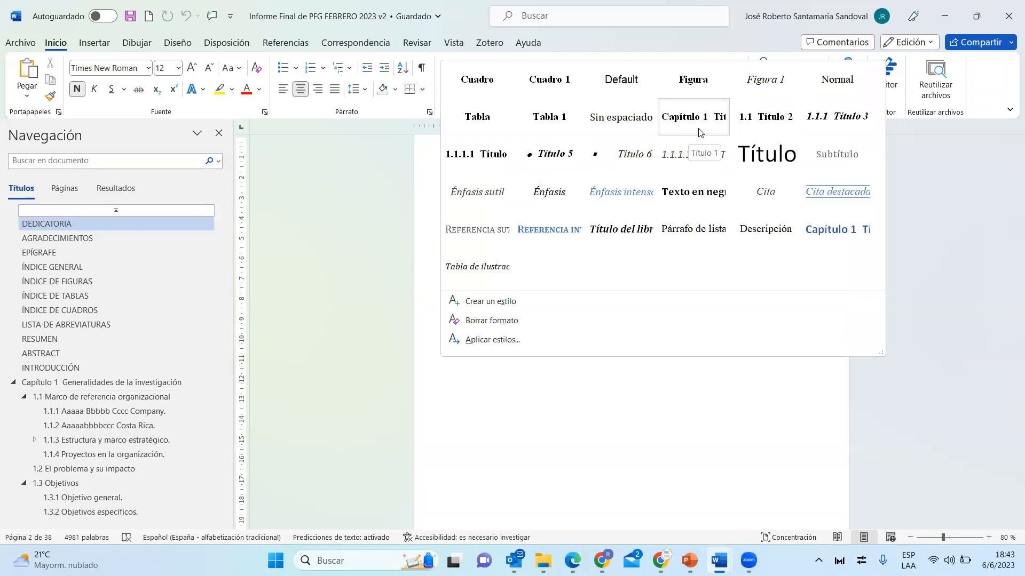
click(717, 445)
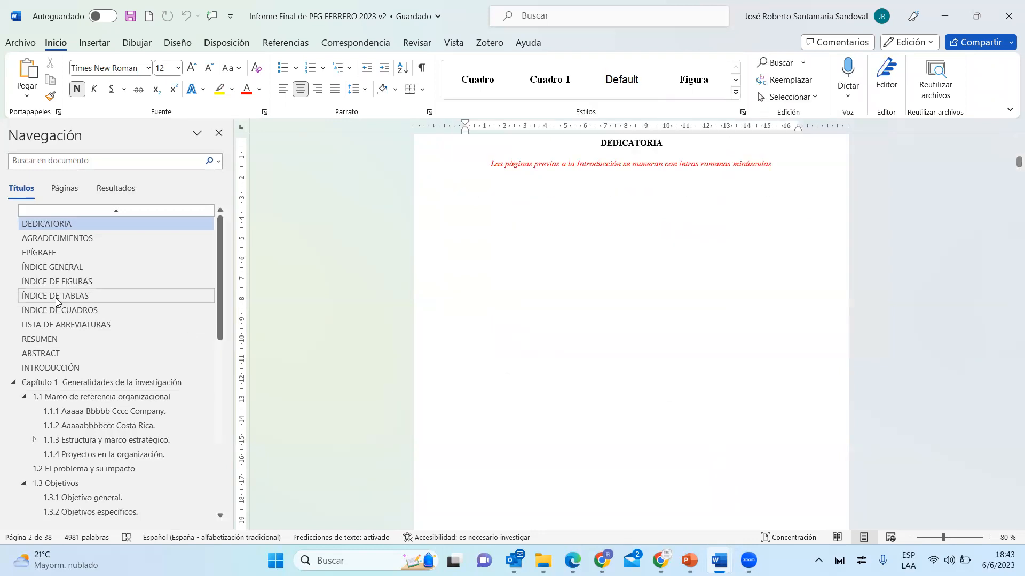
Step: Go to the heading "Marco de referencia organizacional" and check its level among the available heading styles
click(56, 398)
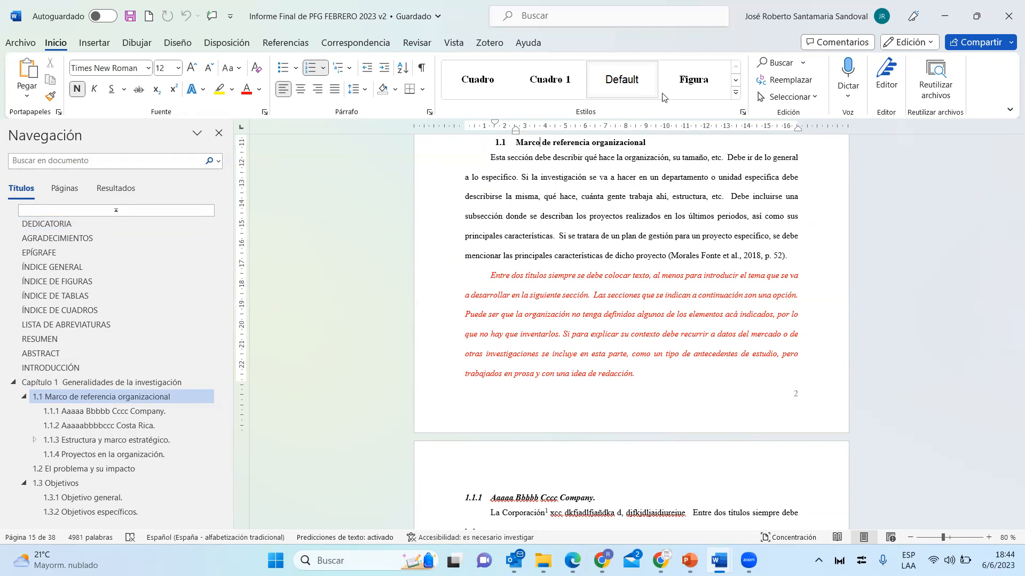
click(735, 93)
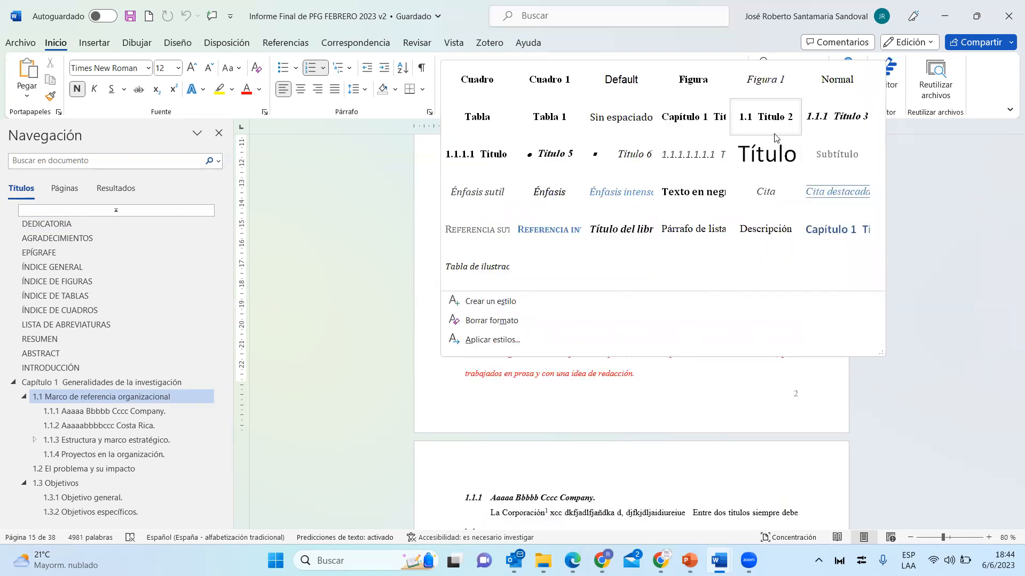
click(698, 382)
Step: Place the cursor in the "Aaaaa Bbbbb Cccc Company" heading and check its style among the available heading levels
scroll(695, 378, down, 3)
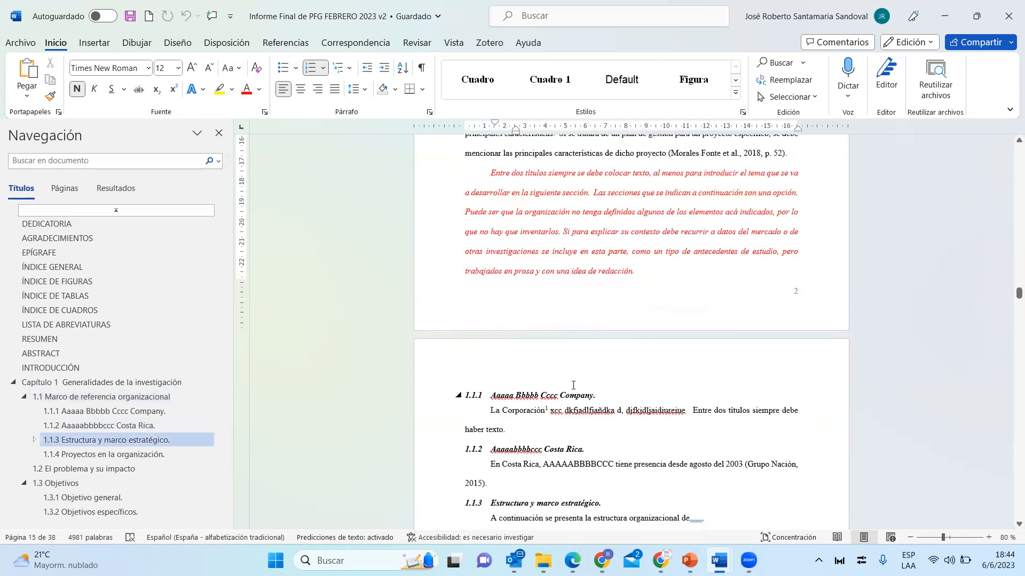
right_click(505, 396)
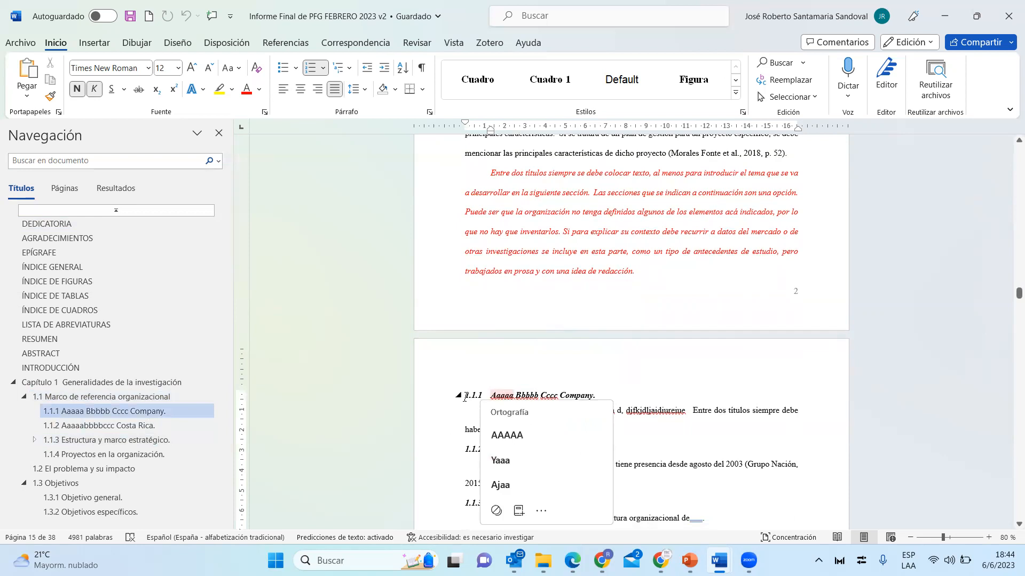
click(735, 93)
click(809, 123)
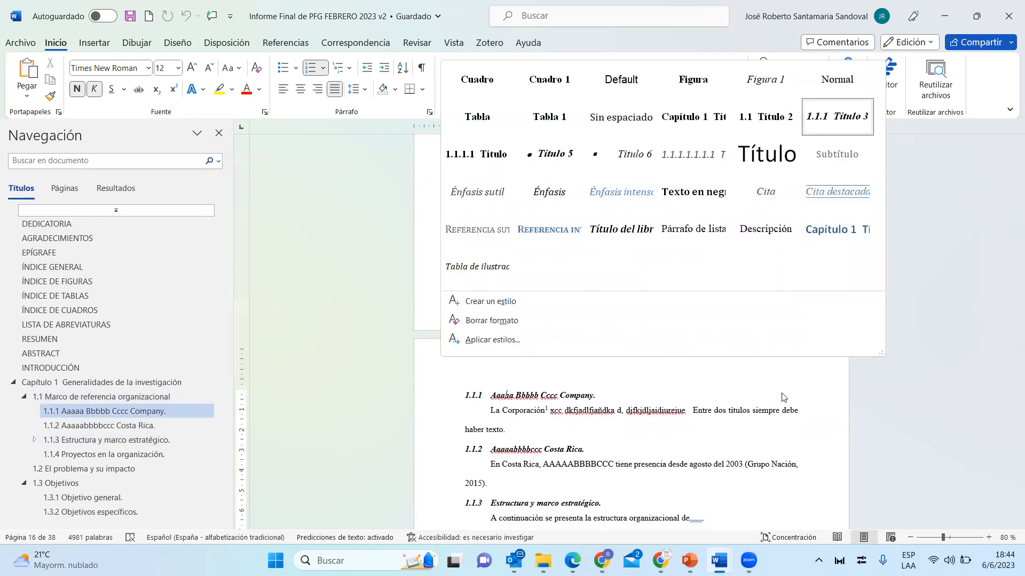
scroll(781, 392, up, 1)
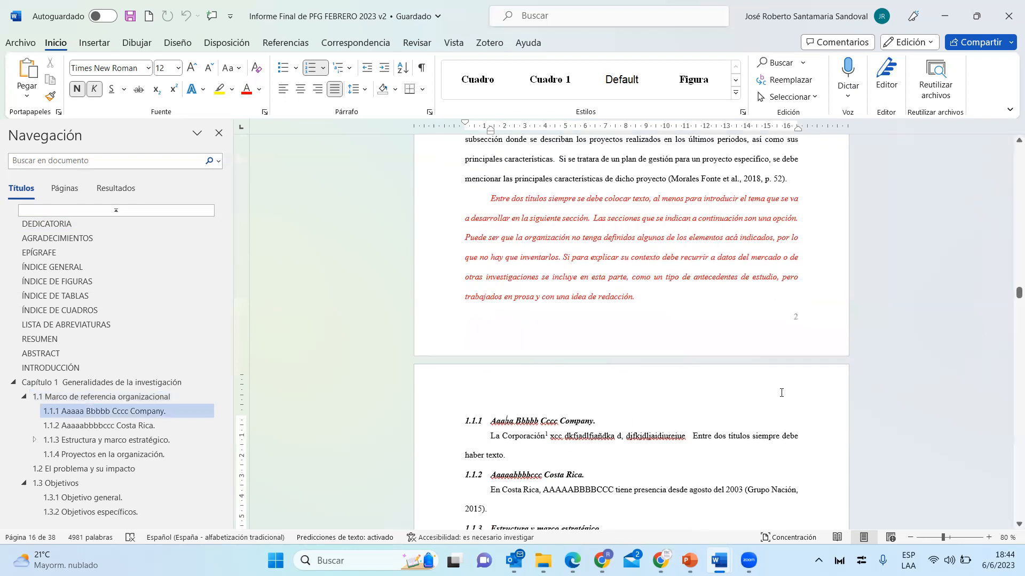
Step: Review the entries and page numbers of the Índice General
click(60, 268)
scroll(731, 310, down, 5)
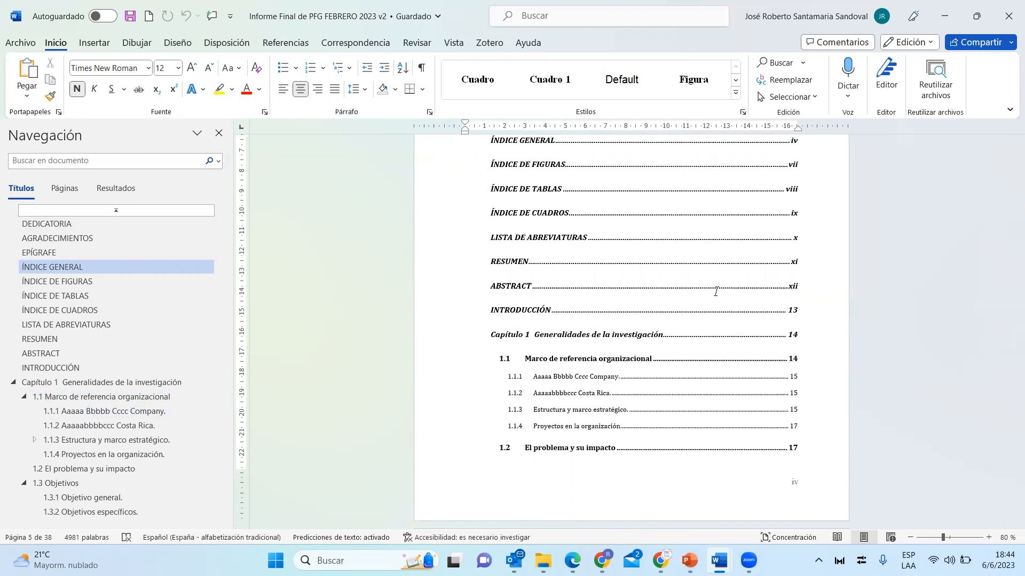
scroll(716, 292, down, 6)
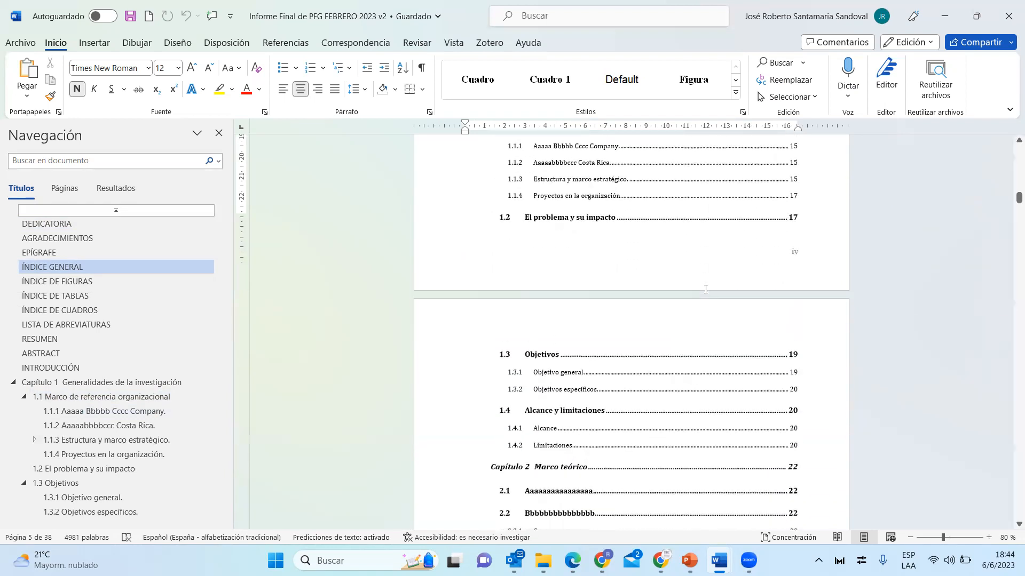
scroll(683, 304, up, 3)
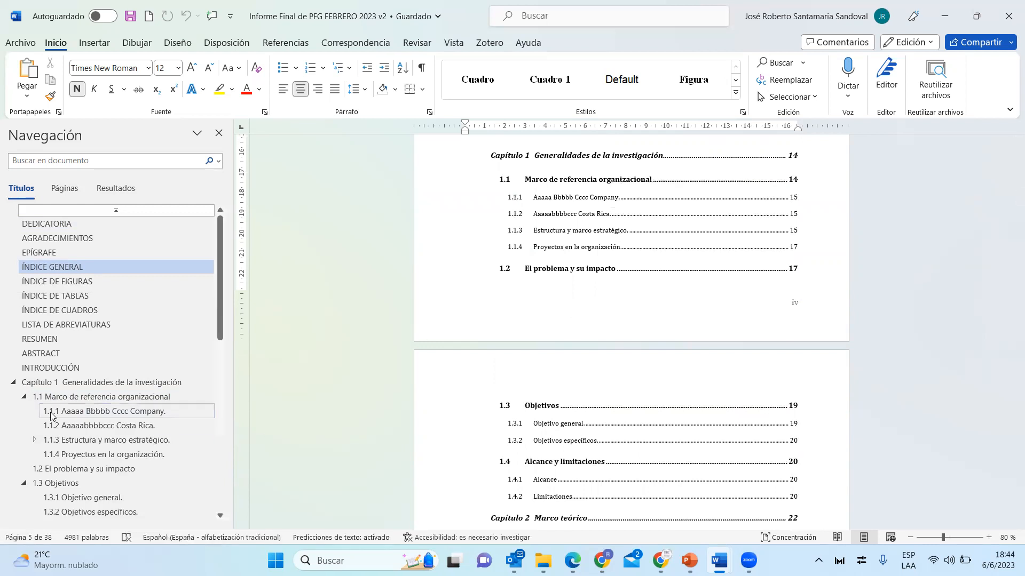
Step: In section 1.1, insert a new line above the red "Entre dos títulos" paragraph with the text "1.2 Mercado de la empresa"
click(80, 397)
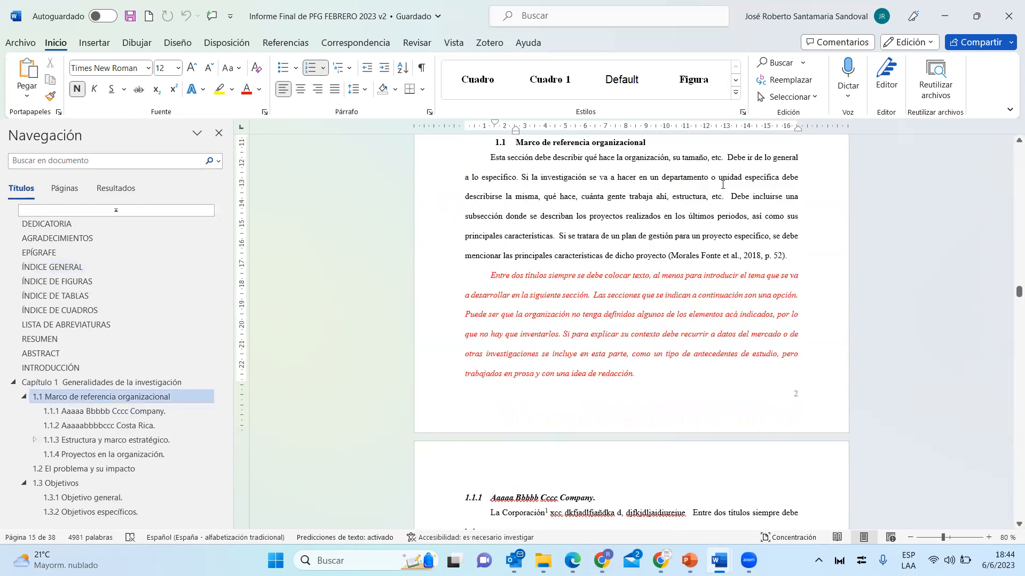
click(487, 278)
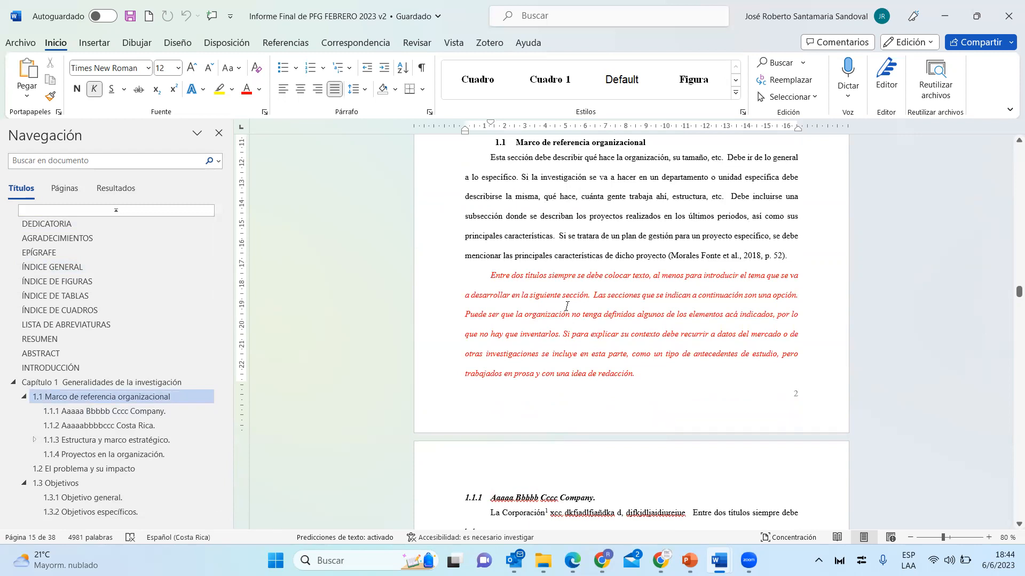
key(Return)
click(502, 276)
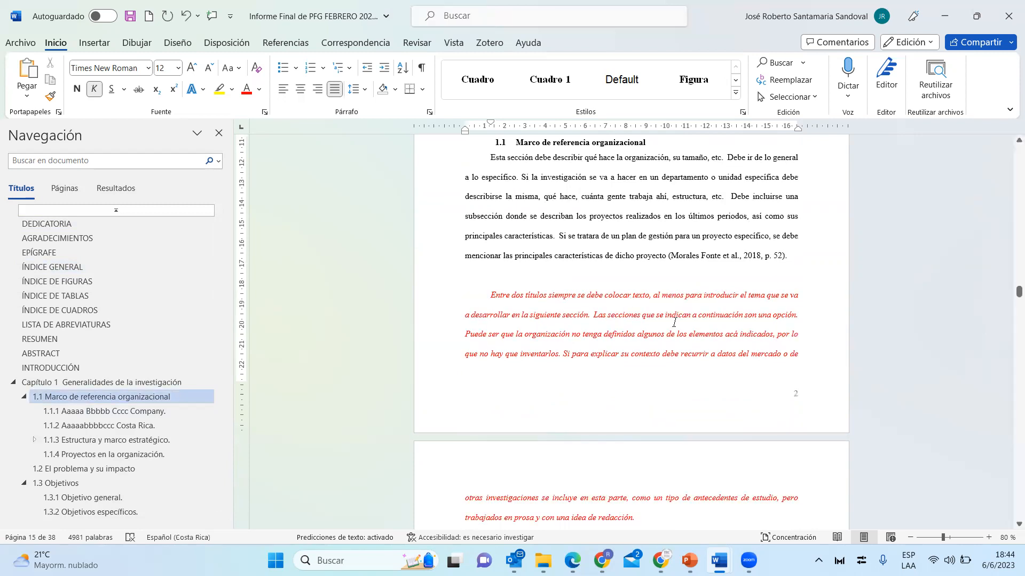
text(1.2)
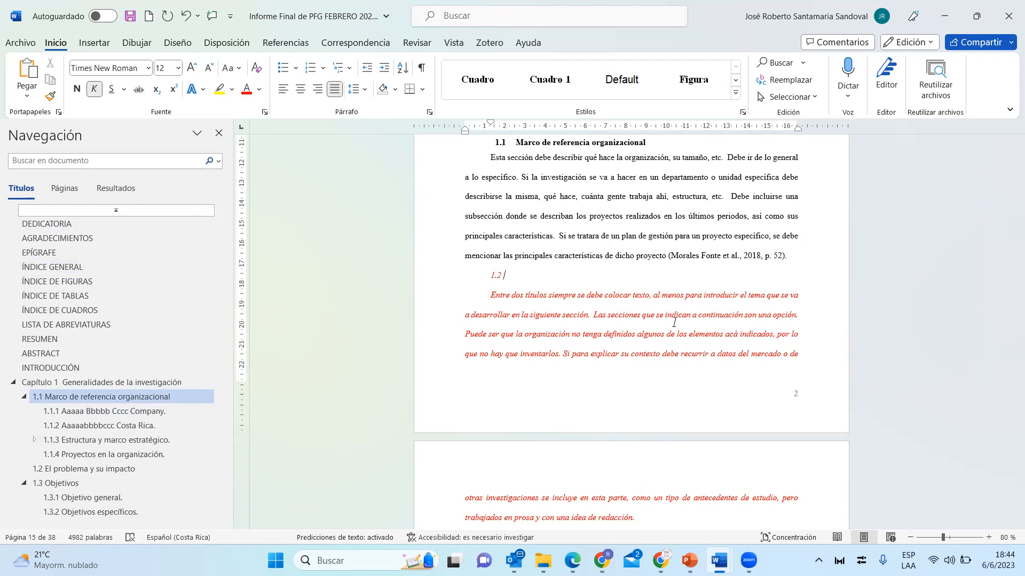
text( Mercado de la empresa)
Step: Apply the Título 2 style to the new "1.2 Mercado de la empresa" line
key(shift+Home)
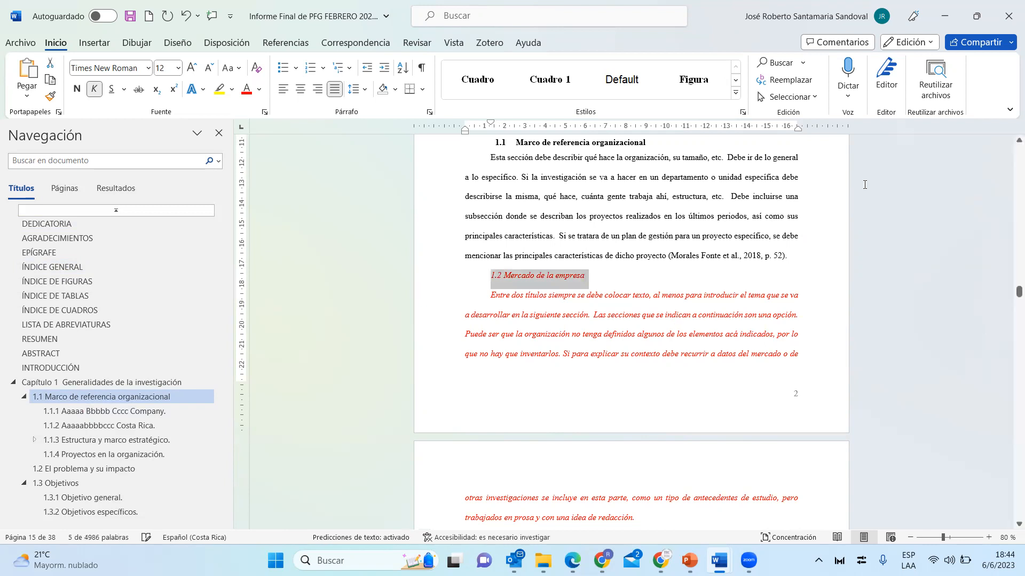
click(736, 93)
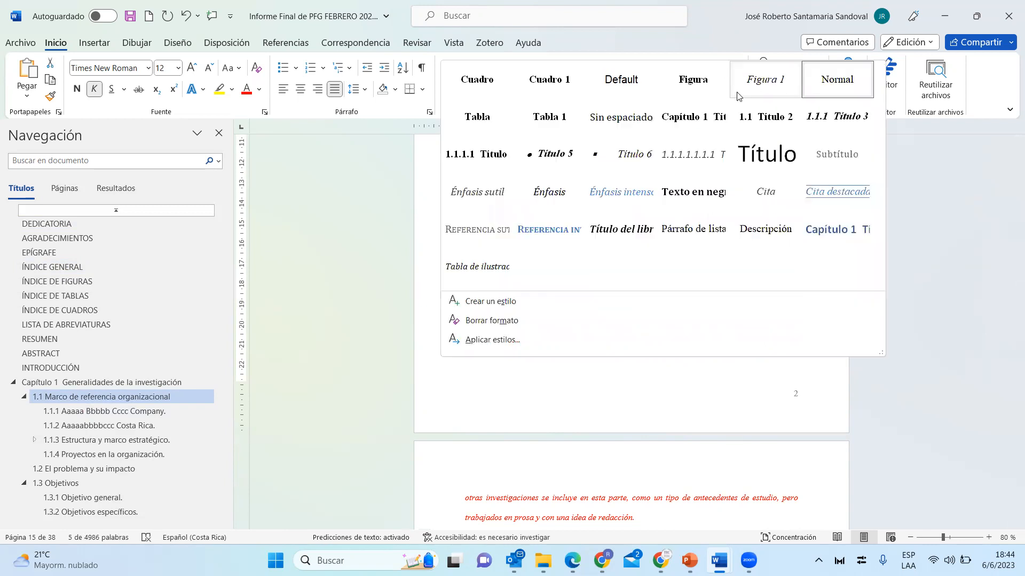
click(762, 118)
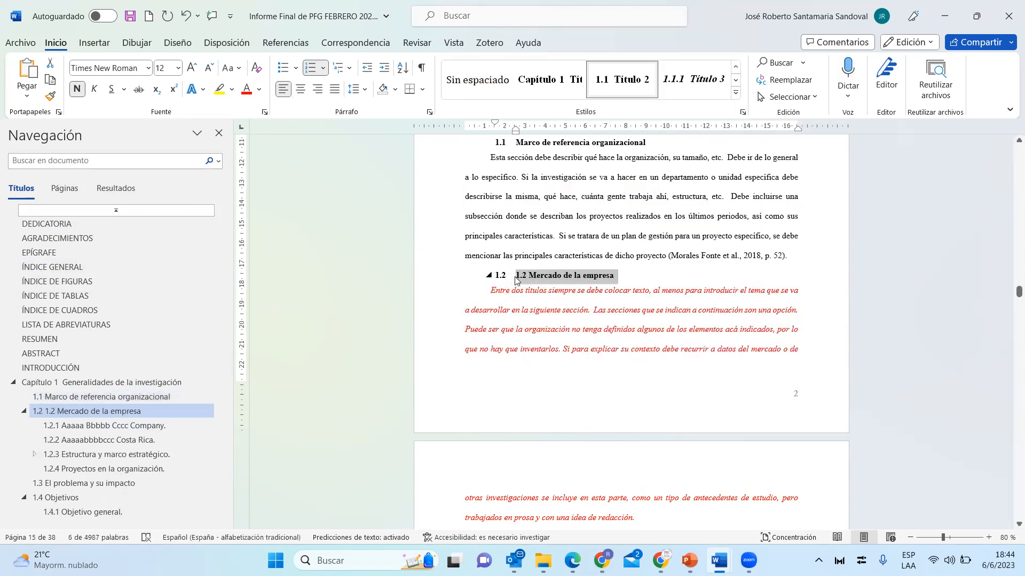
Step: Remove the typed "1.2 " prefix from the "Mercado de la empresa" heading, leaving only its automatic number
key(Left)
key(Delete)
key(Delete)
key(Delete)
key(Delete)
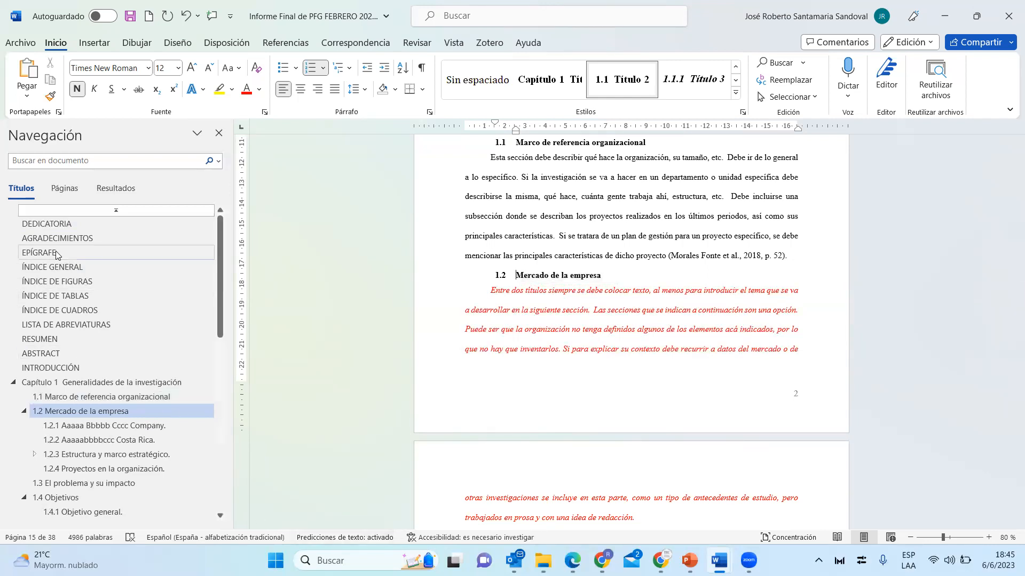
Step: Update the entire table of contents in the Índice General, including headings as well as page numbers
click(53, 268)
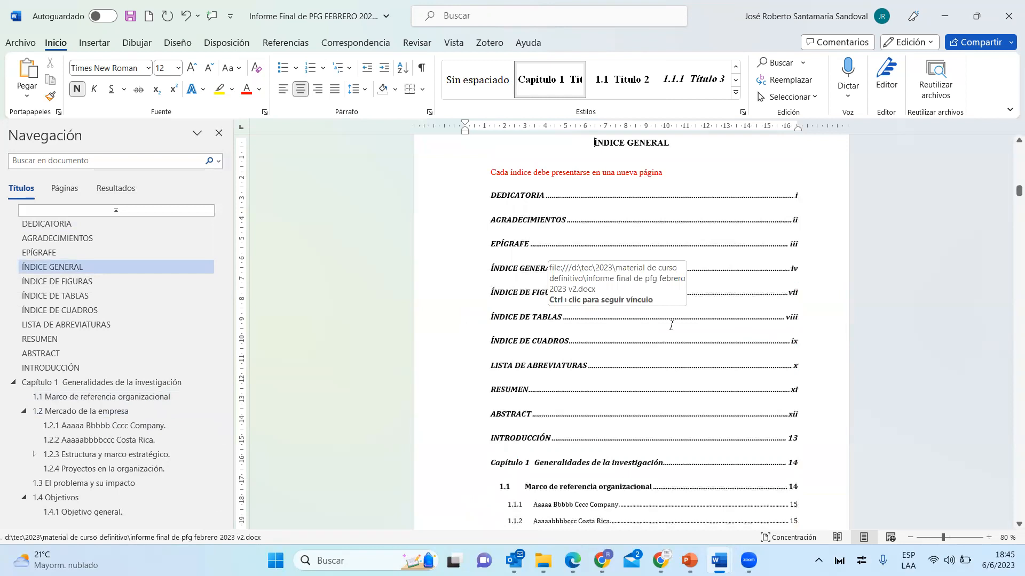
scroll(570, 408, down, 1)
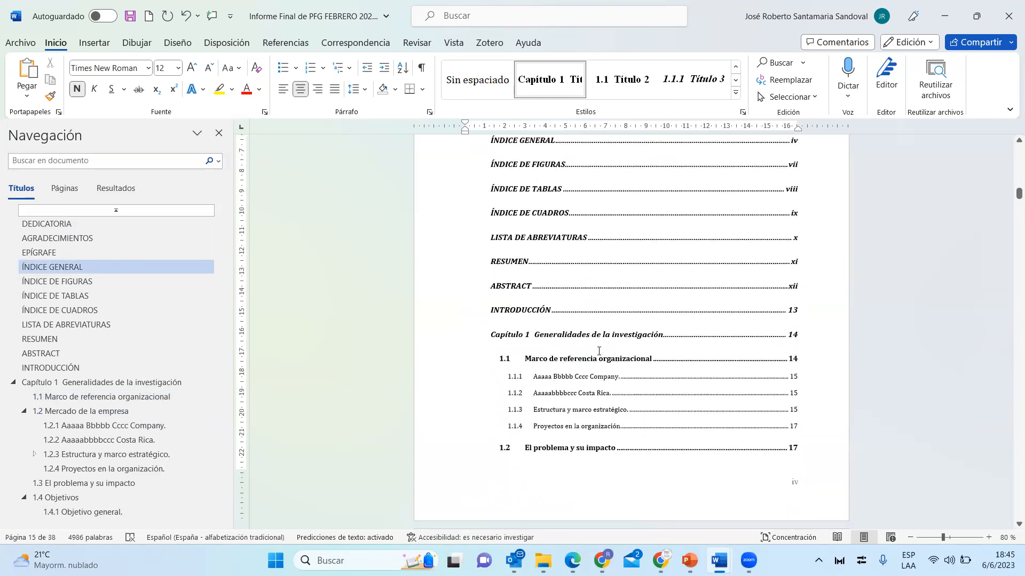
right_click(611, 340)
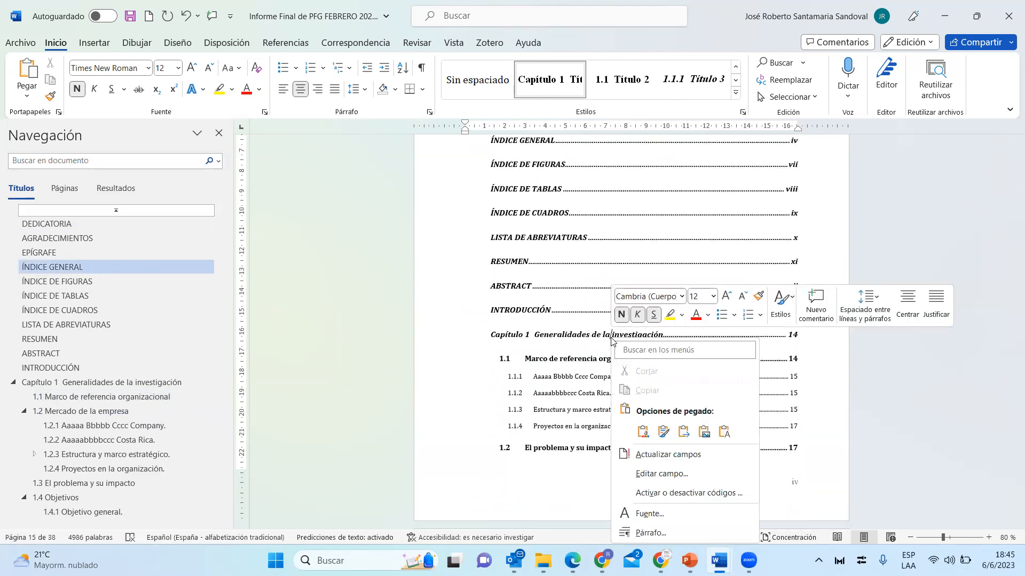
click(650, 454)
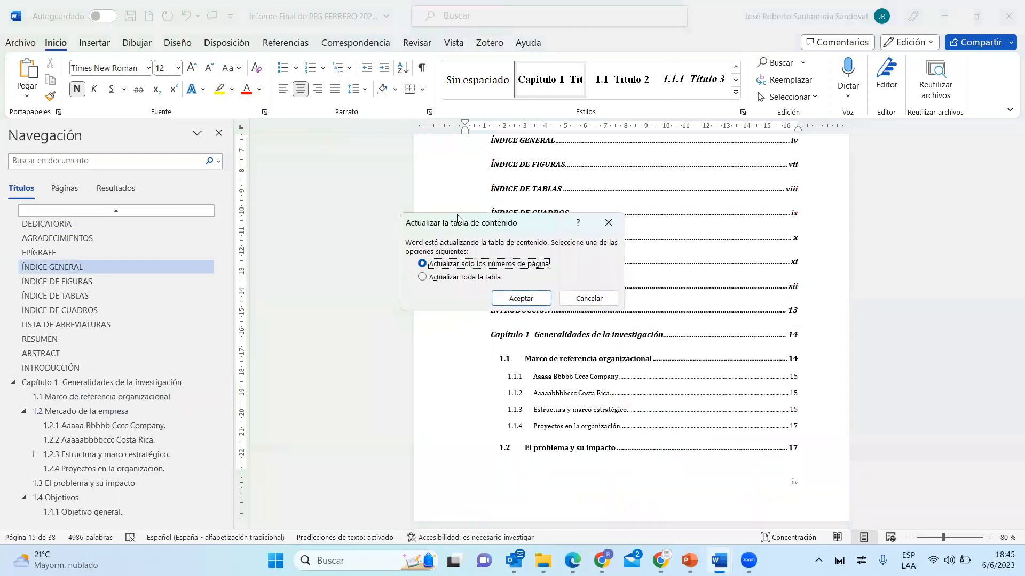
click(462, 277)
click(518, 299)
scroll(518, 304, down, 5)
click(599, 425)
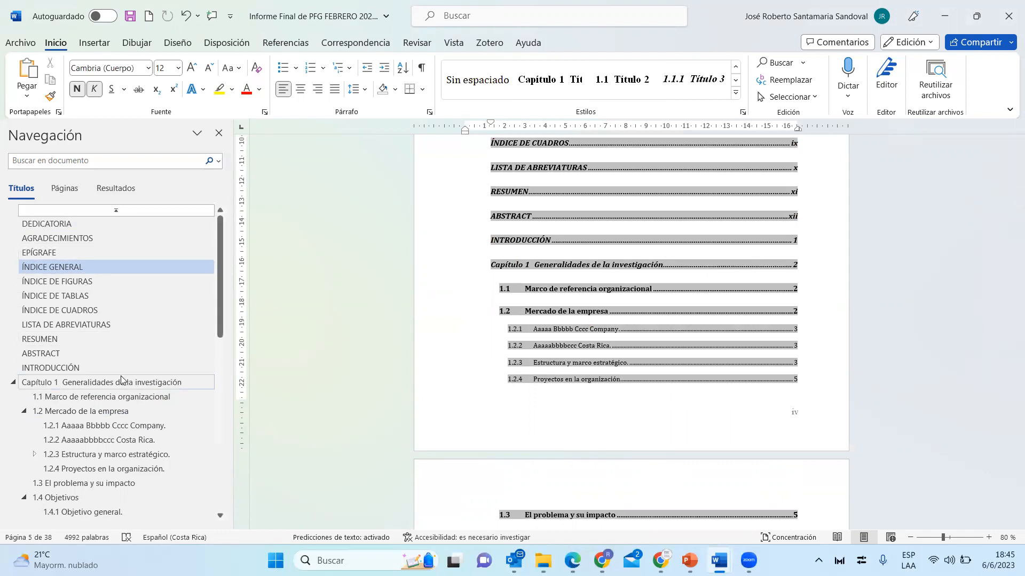
Step: Delete the "Mercado de la empresa" heading from section 1.2
scroll(106, 373, down, 2)
click(80, 337)
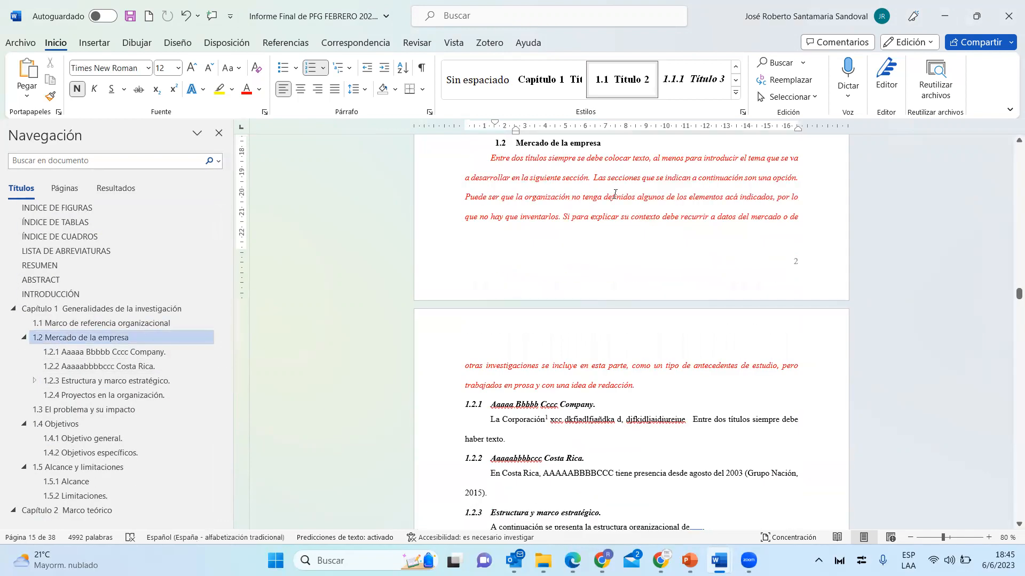
scroll(603, 203, up, 1)
drag(603, 195, 516, 196)
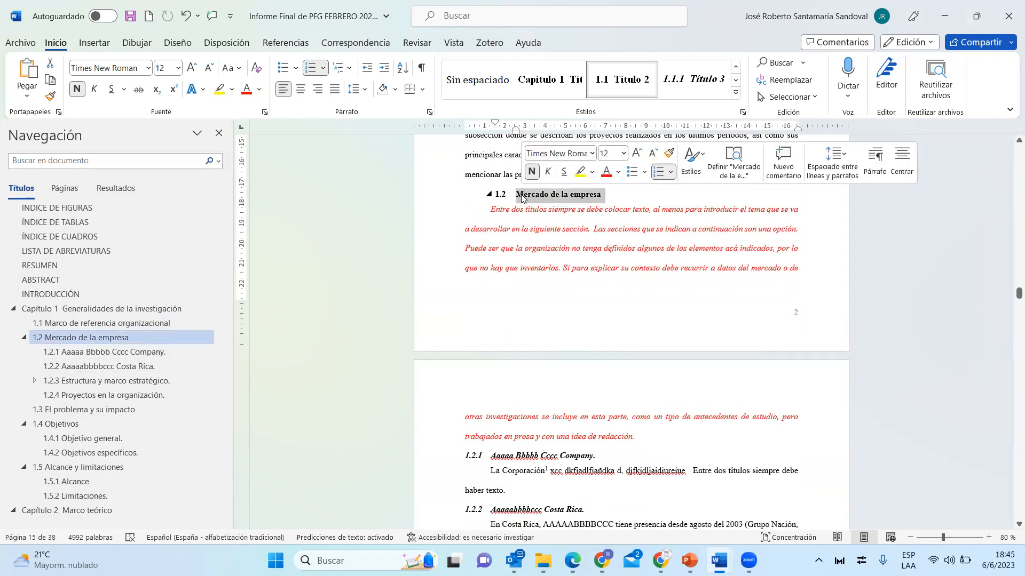
key(Delete)
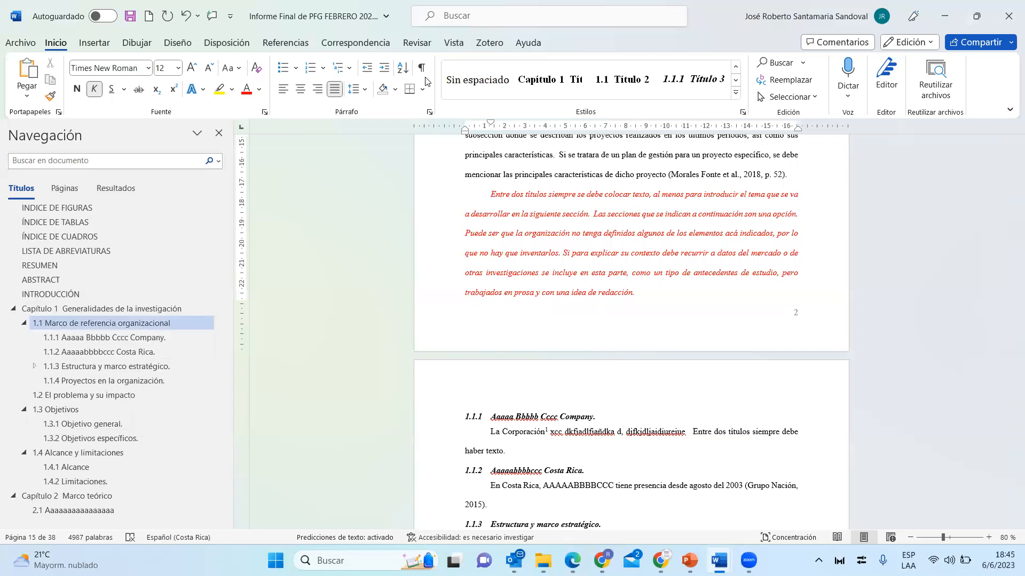
Step: Show the paragraph marks and hidden formatting symbols, look through Chapter 1, and go to section 1.4.2 Limitaciones
click(422, 67)
scroll(642, 308, down, 2)
scroll(643, 308, down, 3)
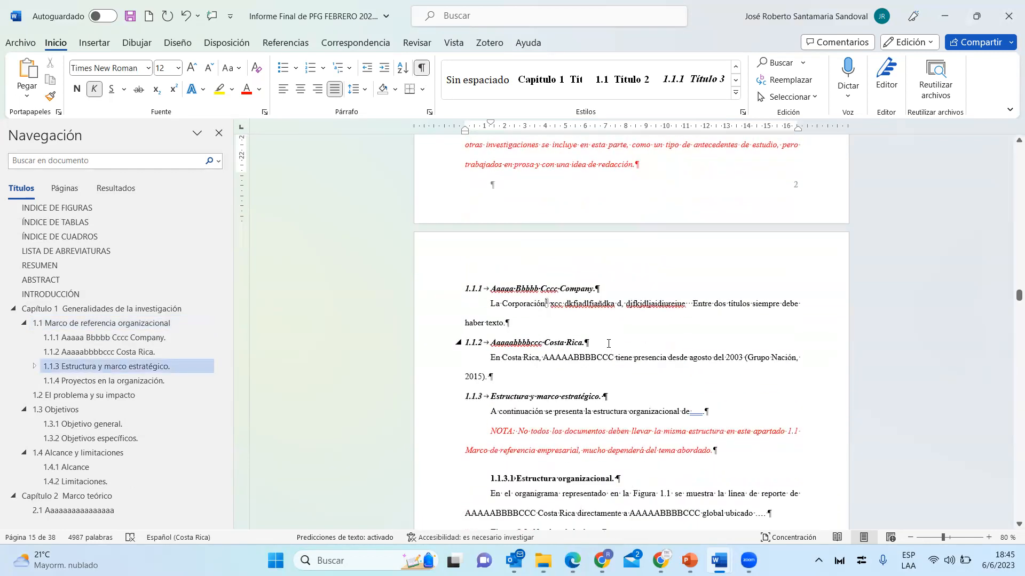
scroll(608, 344, down, 5)
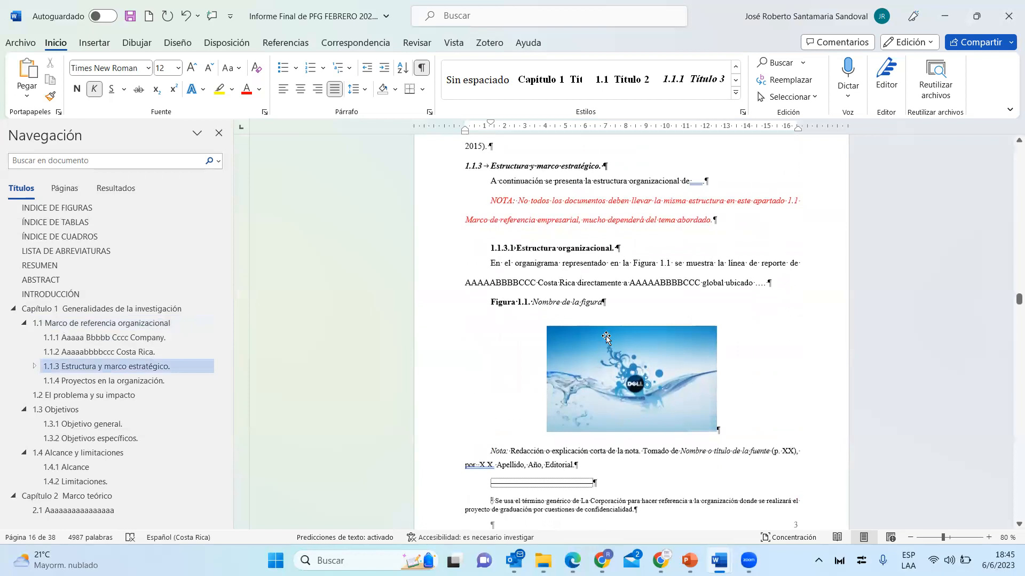
scroll(607, 337, down, 2)
scroll(607, 337, down, 10)
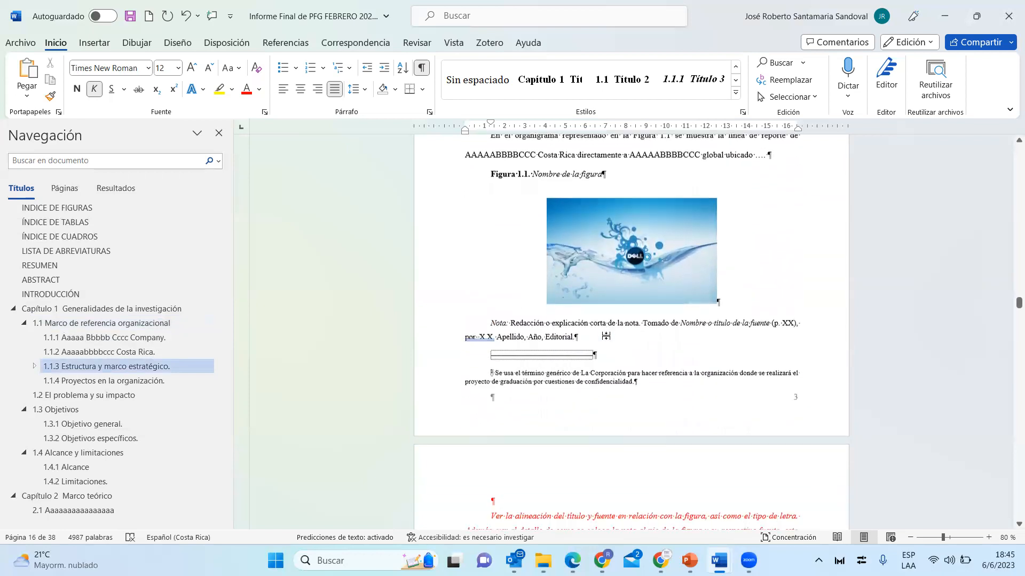
scroll(606, 335, down, 3)
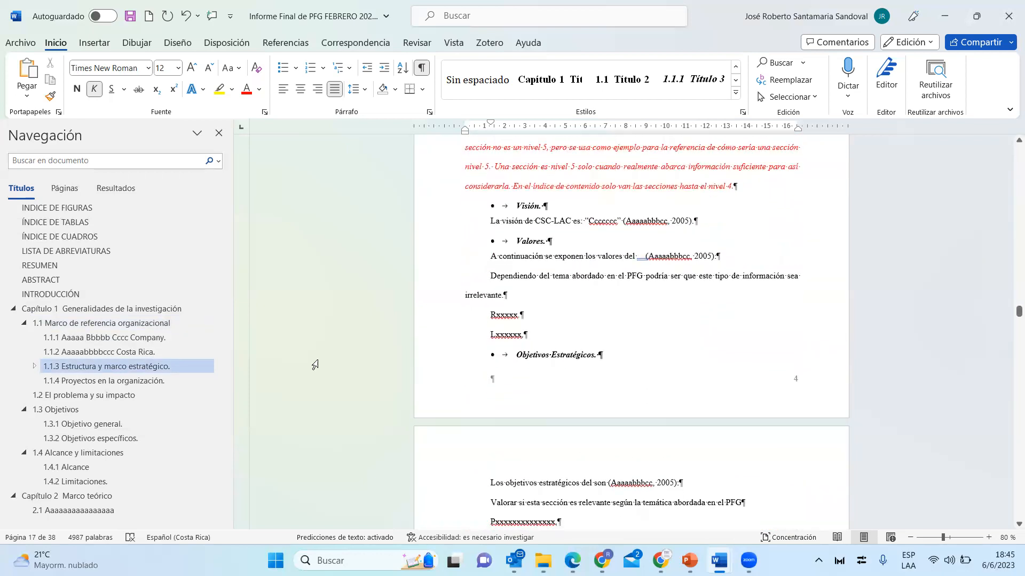
scroll(67, 354, down, 3)
click(67, 334)
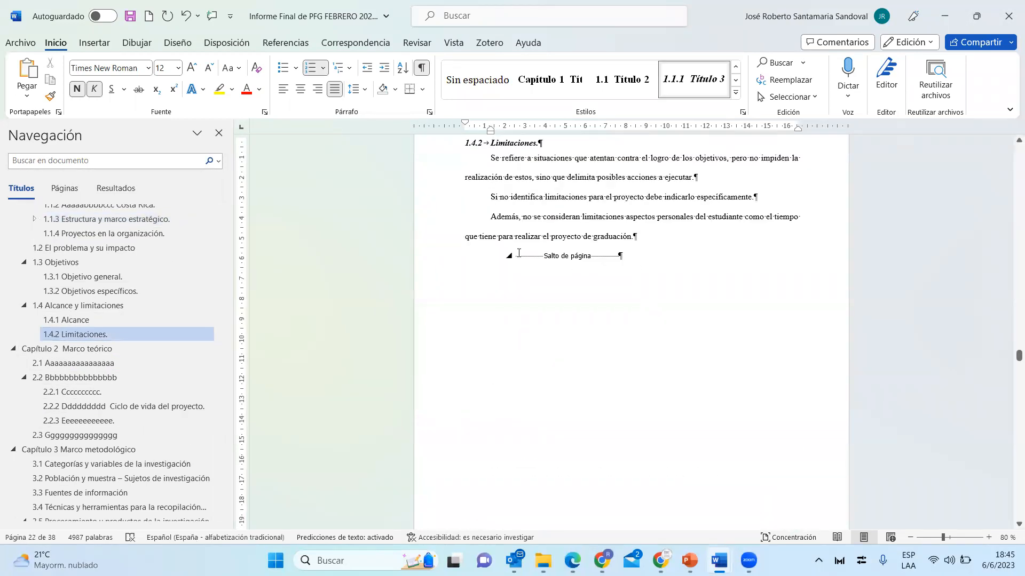
Step: Examine the page break after the 1.4.2 Limitaciones text and where Capítulo 2 Marco teórico starts
scroll(645, 298, down, 5)
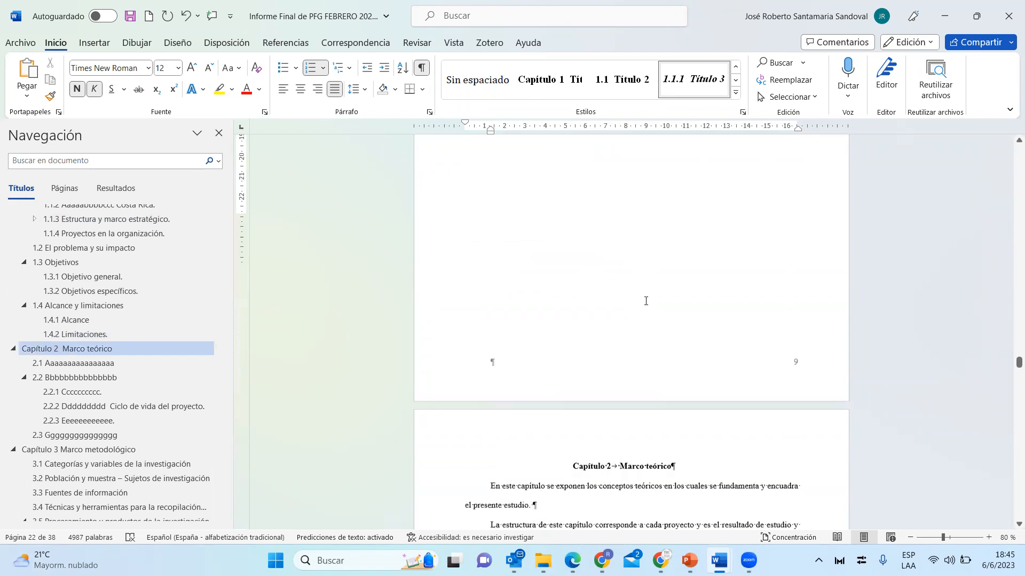
scroll(645, 301, down, 3)
scroll(626, 327, up, 8)
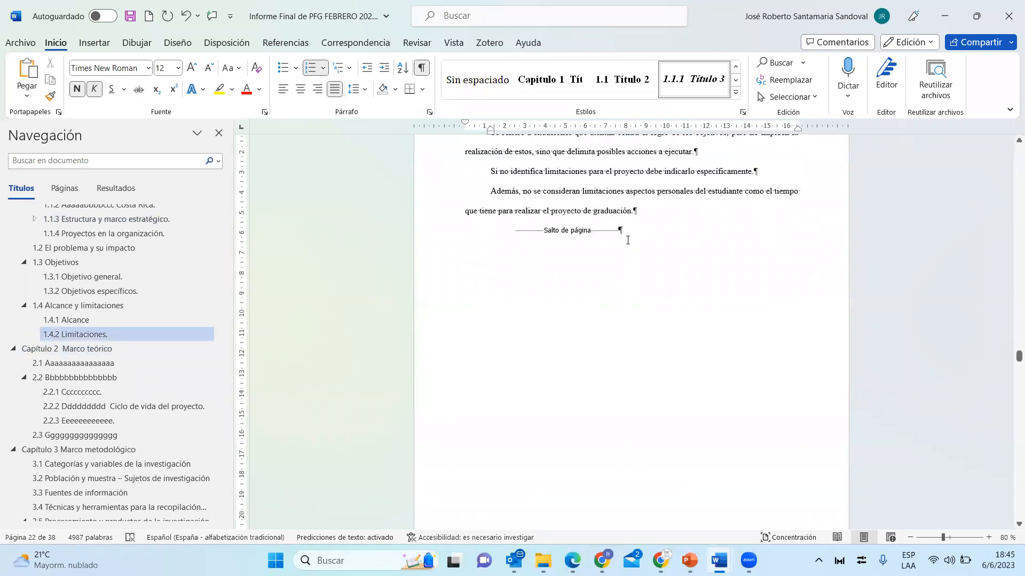
scroll(627, 240, up, 2)
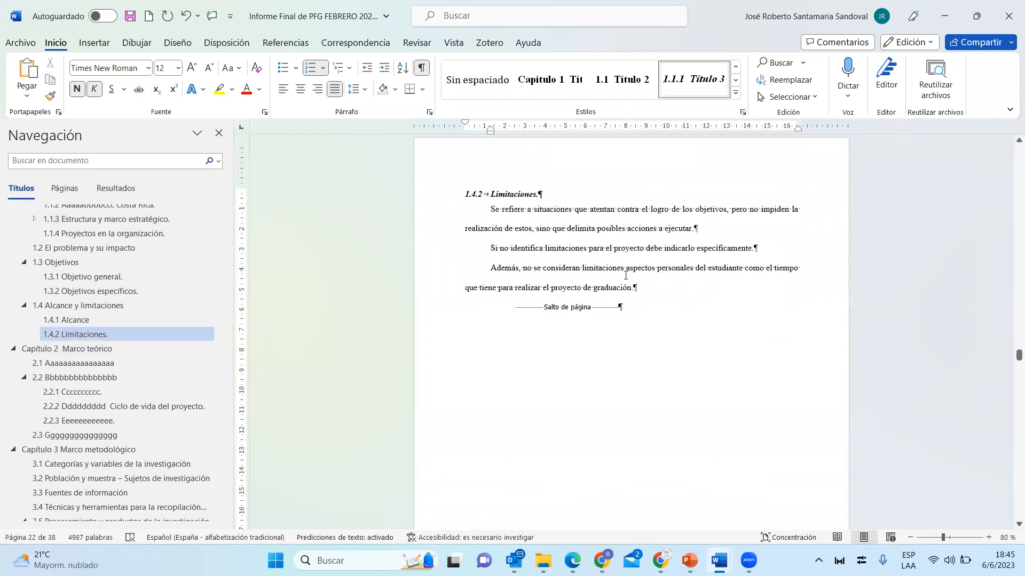
click(631, 305)
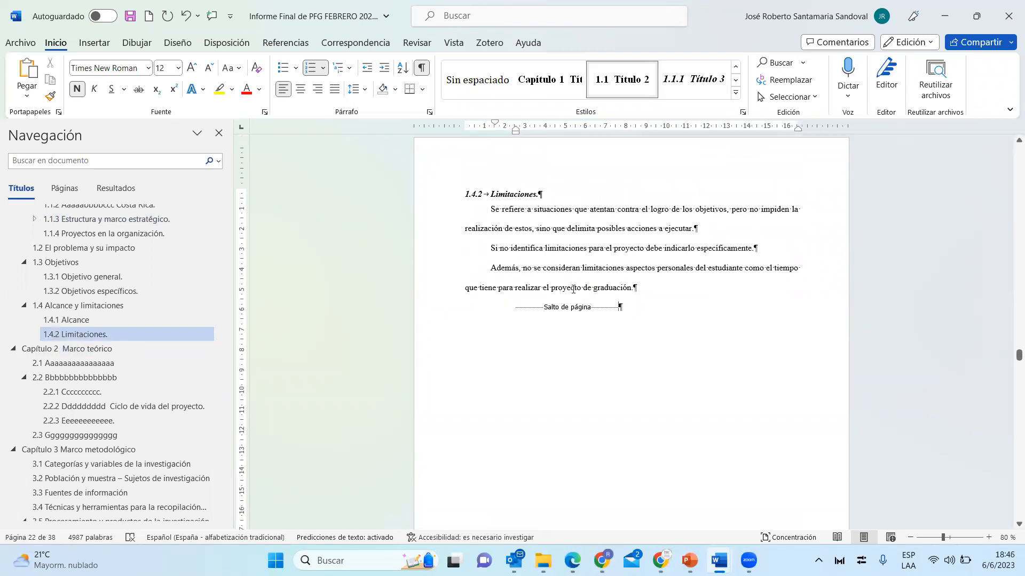
scroll(573, 309, down, 3)
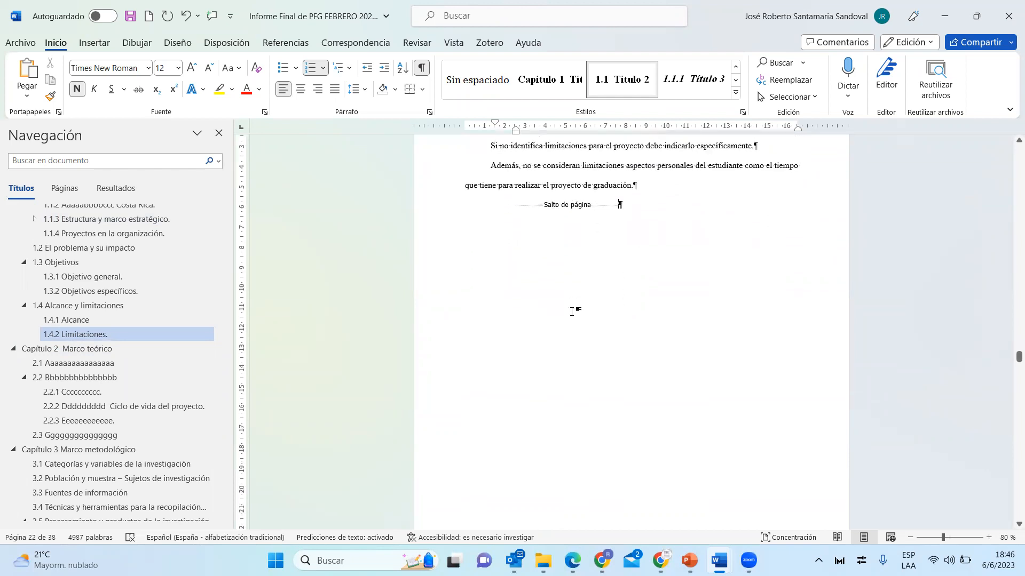
scroll(571, 311, down, 8)
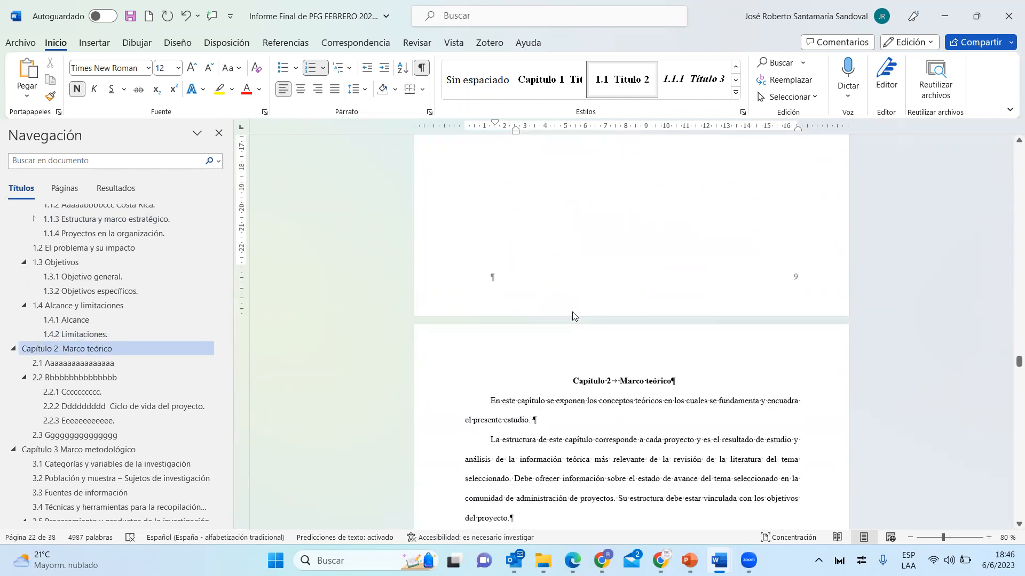
scroll(572, 315, up, 10)
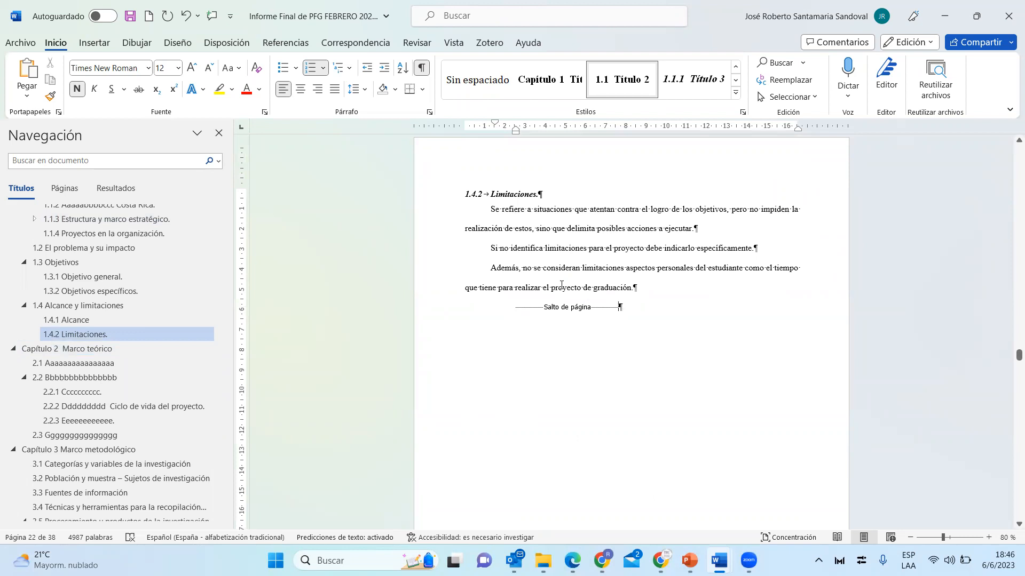
Step: Visit the preliminary sections Dedicatoria, Agradecimientos, Epígrafe, Índice General, Resumen, Introducción and Abstract to check their headings and layout
scroll(161, 286, up, 5)
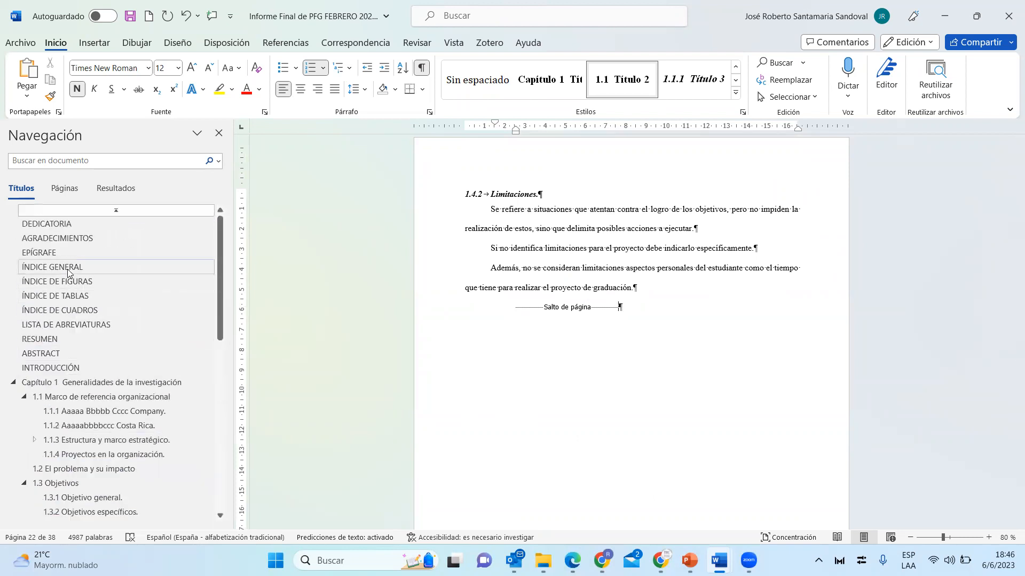
click(53, 229)
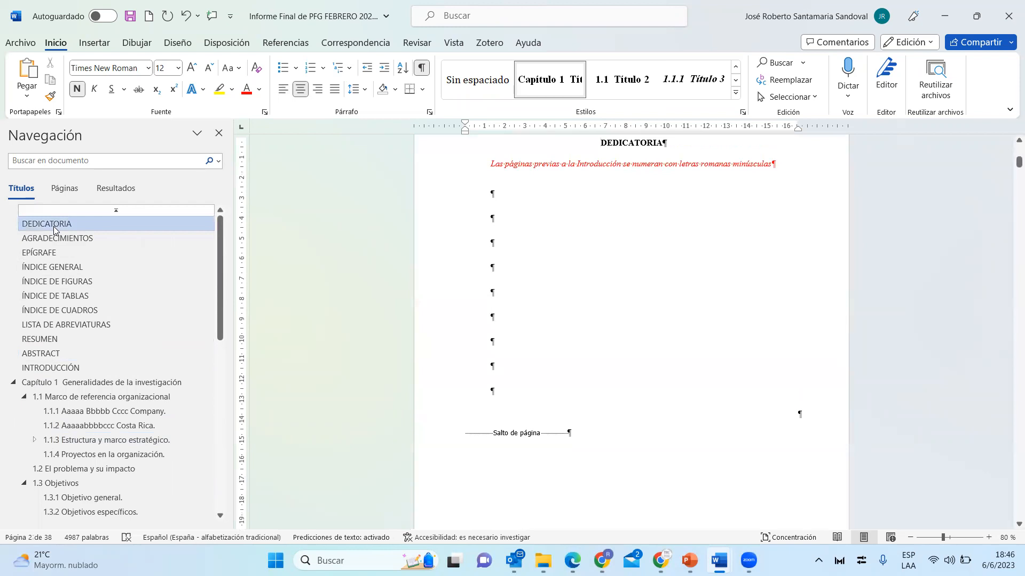
click(50, 240)
click(47, 255)
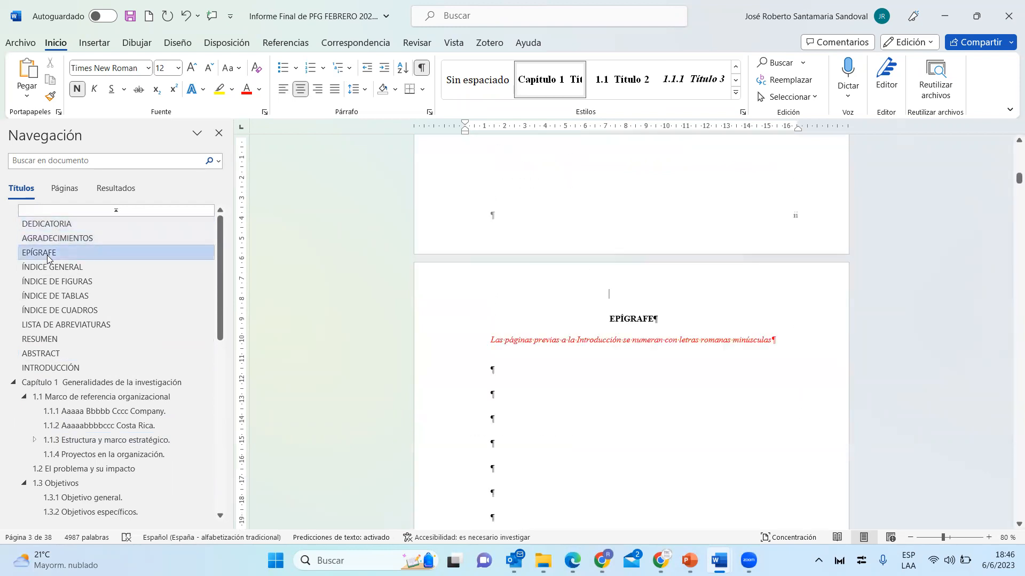
click(51, 267)
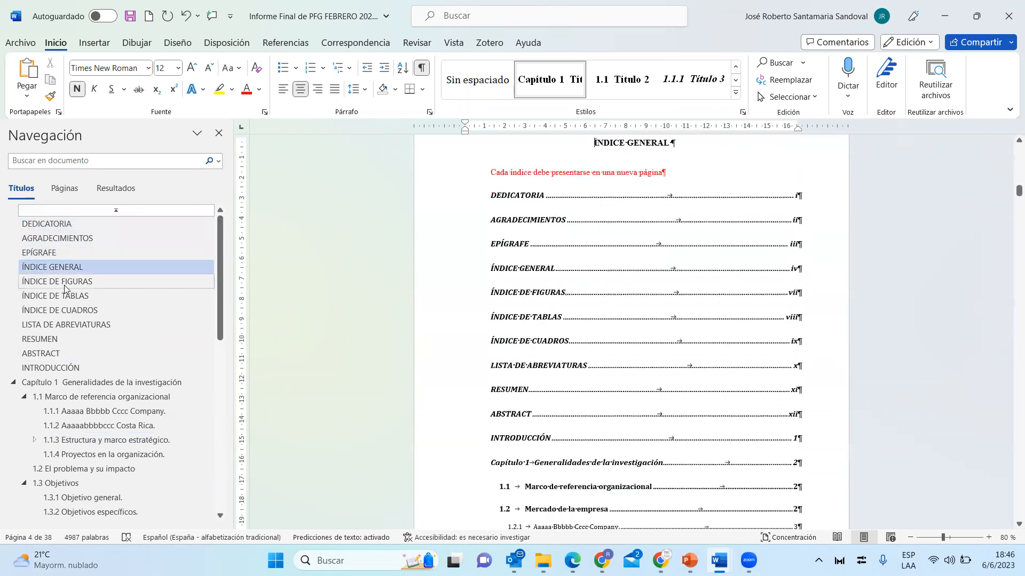
click(68, 339)
click(64, 368)
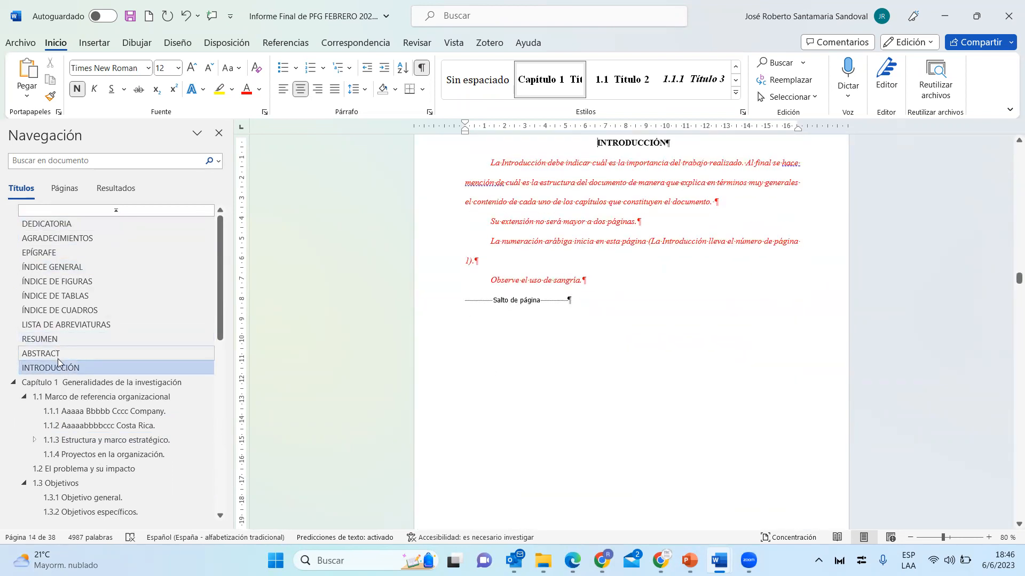
click(57, 358)
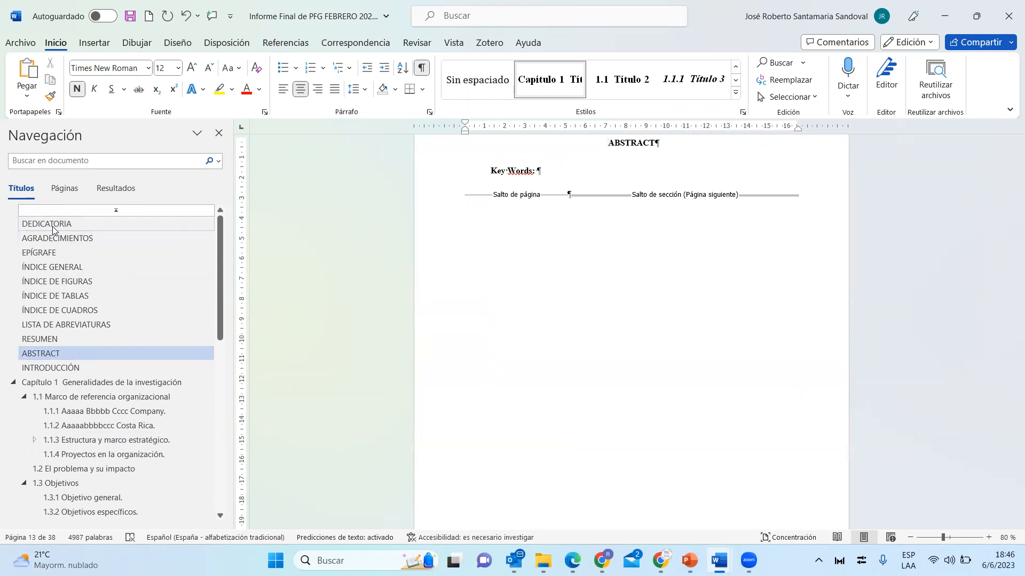
Step: Review the Índice General entries and page numbers from the preliminary pages through Capítulo 3
click(55, 267)
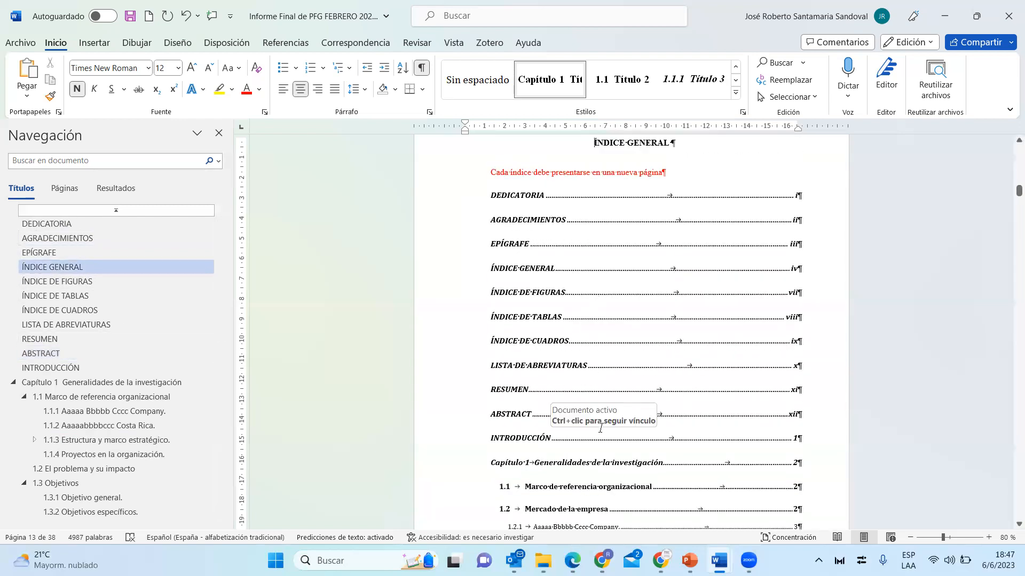
scroll(600, 427, down, 4)
scroll(601, 428, down, 3)
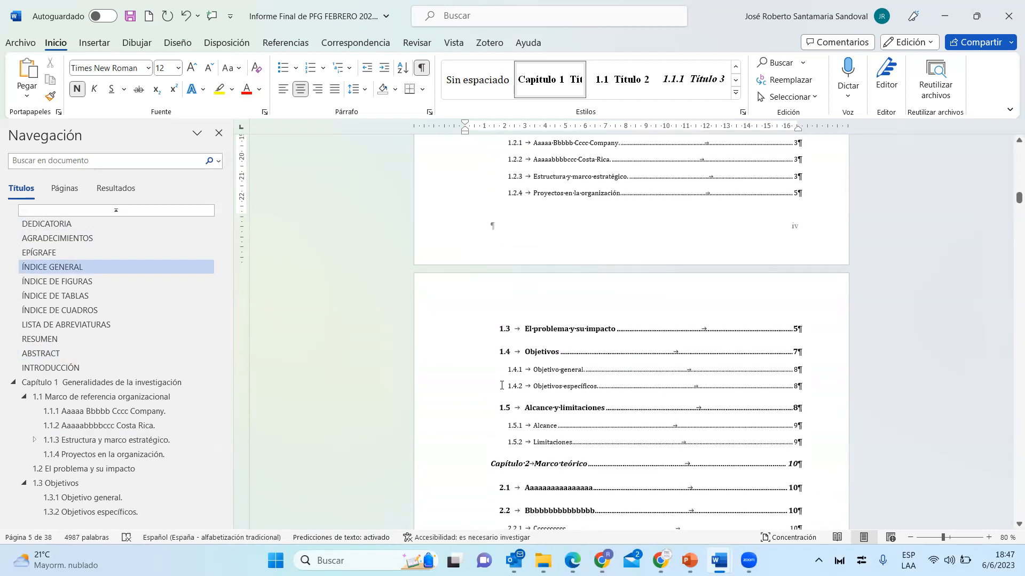
scroll(553, 422, down, 2)
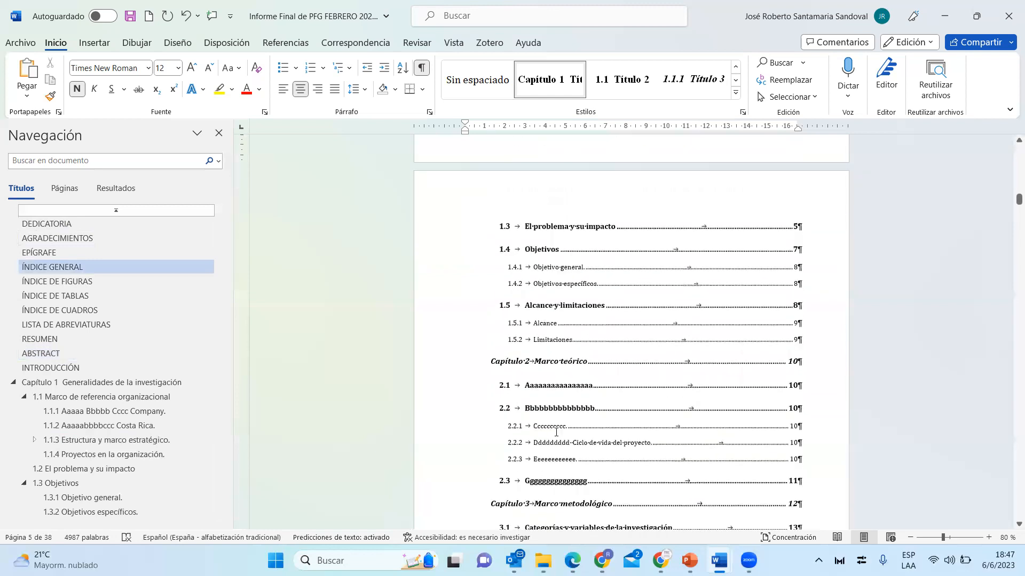
Step: View the Índice de Figuras, Índice de Tablas and Índice de Cuadros in turn
click(58, 281)
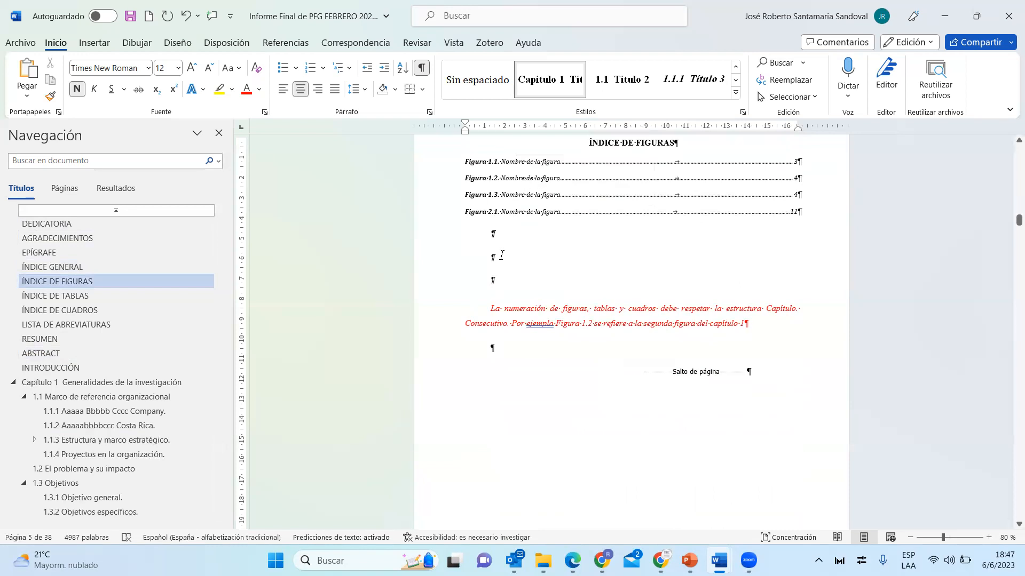
click(96, 298)
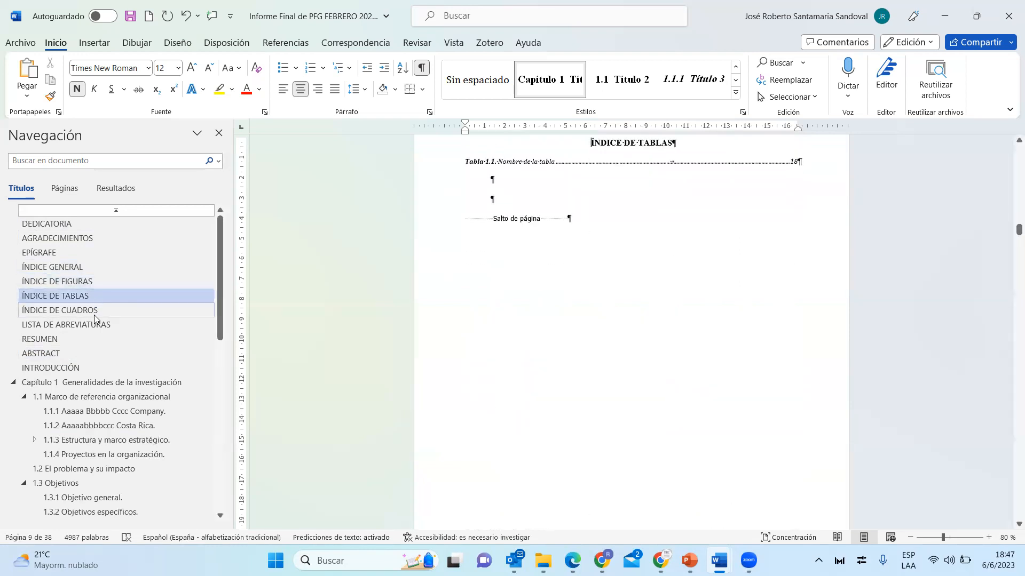
click(94, 315)
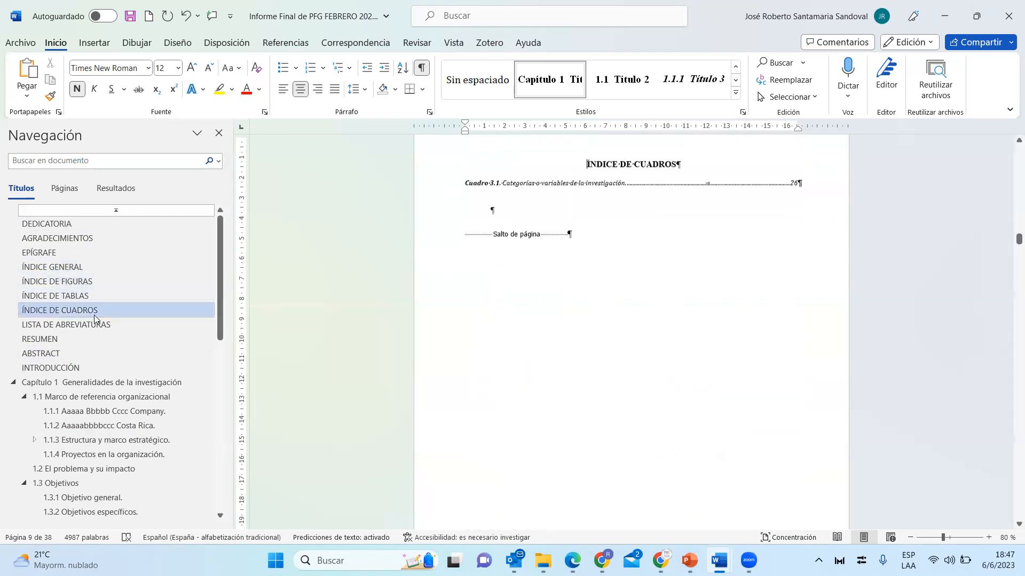
Step: Return to the Índice de Figuras and follow the Figura 1.1 entry's link to the figure in the text
click(58, 283)
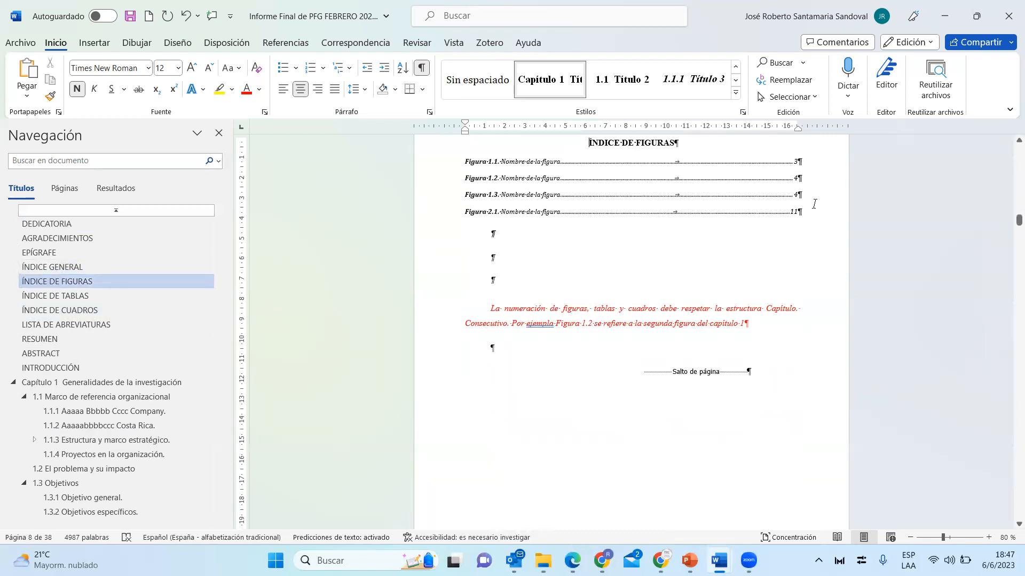
ctrl+click(796, 163)
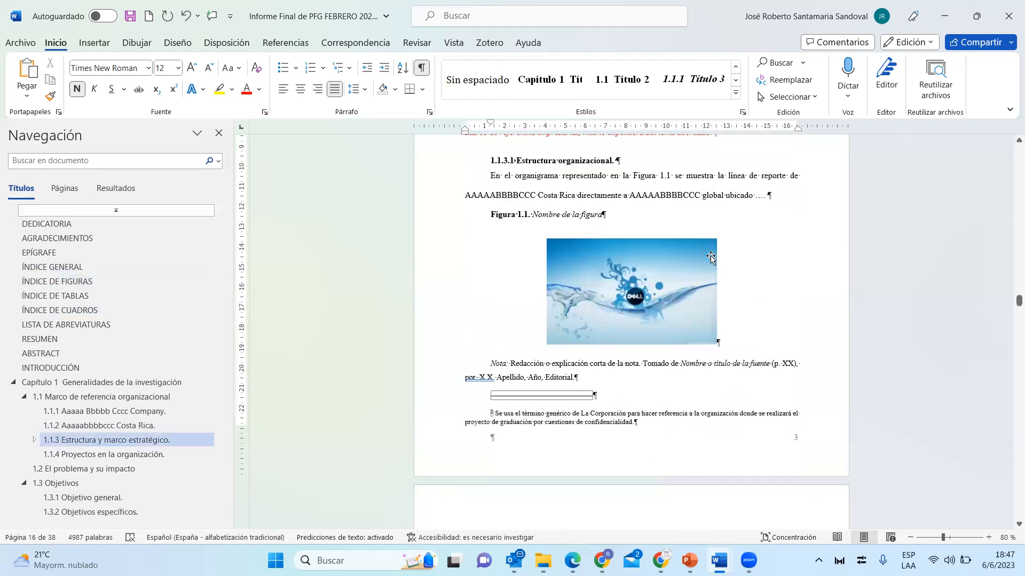
Step: Place the cursor in the empty paragraph on the page after Figura 1.1 and review that figure's caption, image and note
scroll(541, 419, down, 3)
click(487, 421)
scroll(557, 406, up, 3)
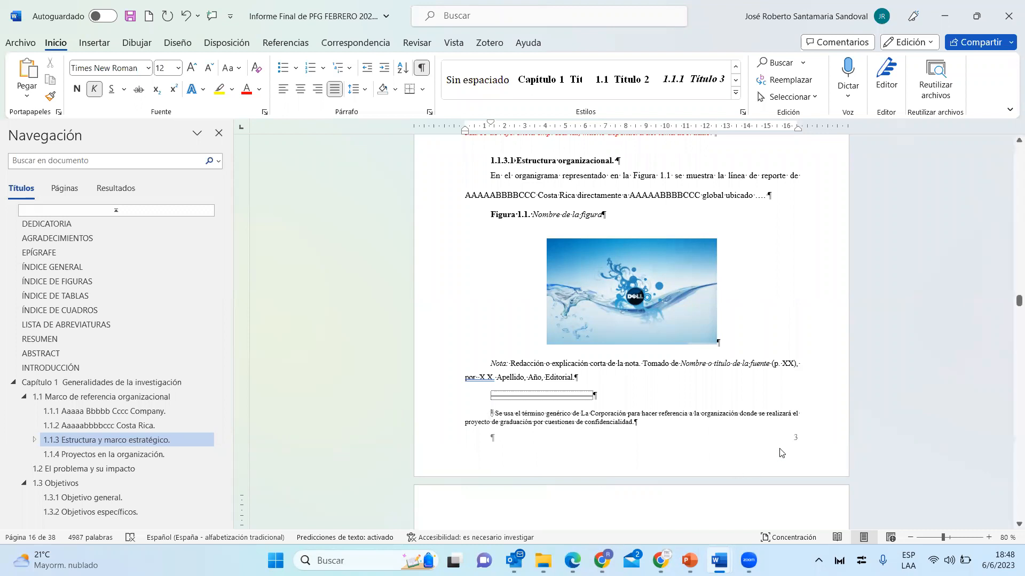
scroll(694, 285, up, 3)
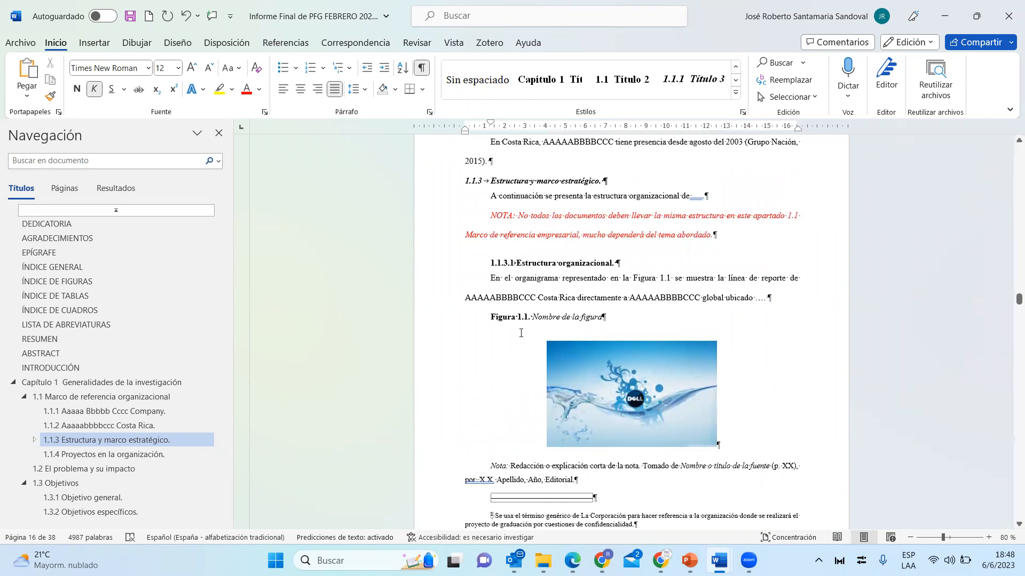
scroll(503, 321, down, 6)
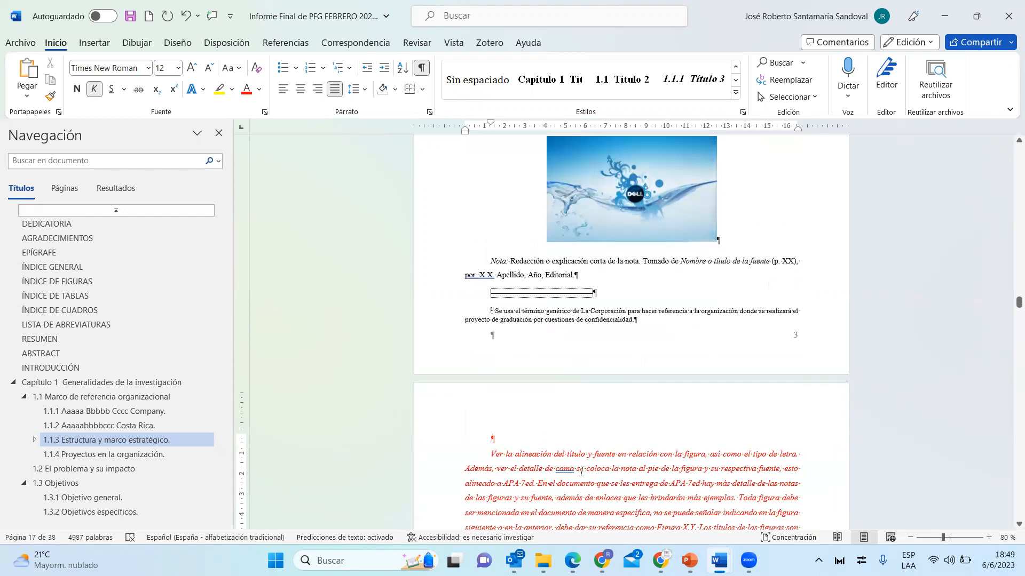
Step: Try the Título 2 style on the empty paragraph above the red note and undo it
click(622, 79)
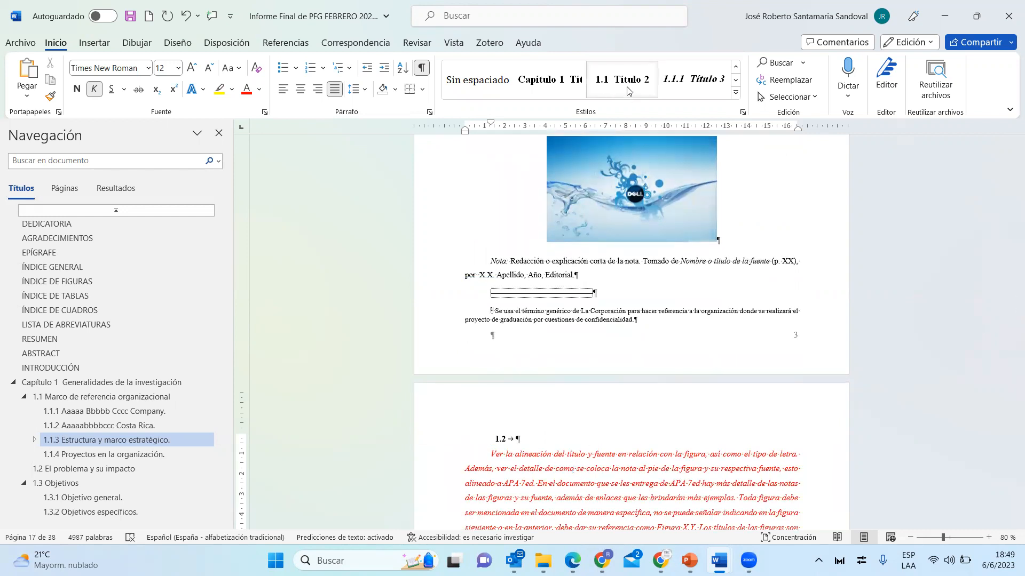
key(ctrl+z)
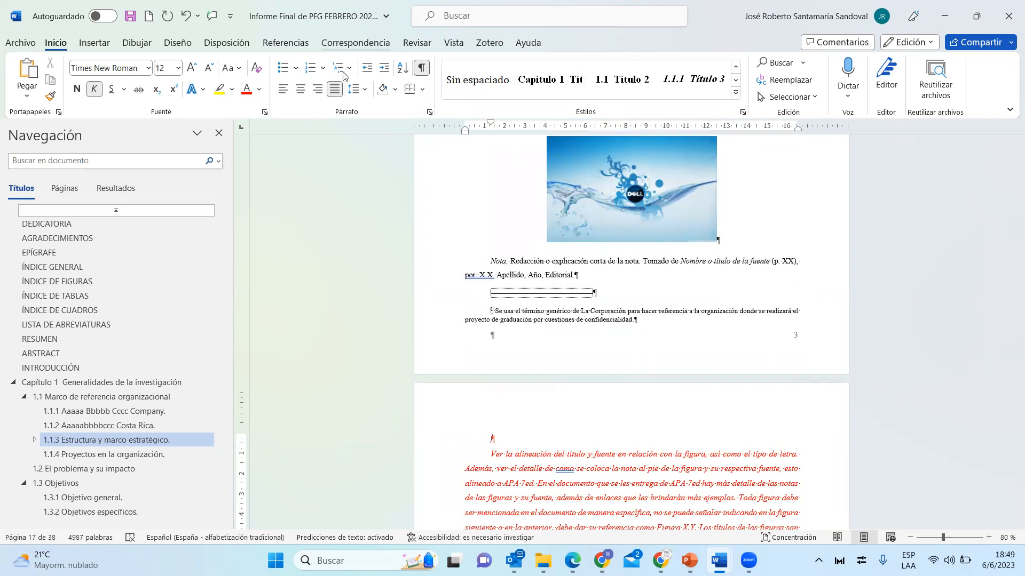
Step: Start inserting a caption in the empty paragraph and create a new caption label named "Figura"
click(355, 42)
scroll(343, 76, up, 1)
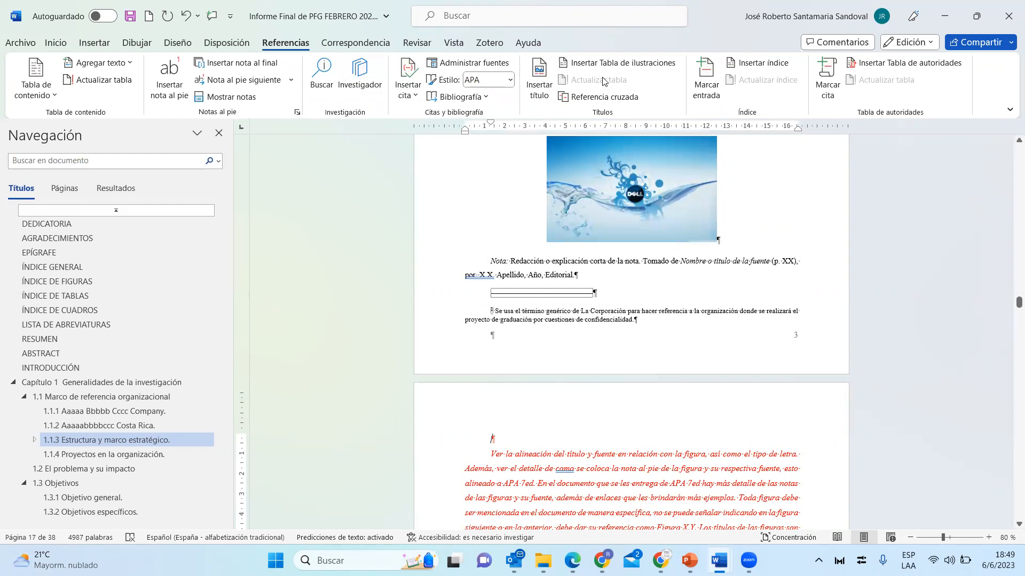
click(540, 90)
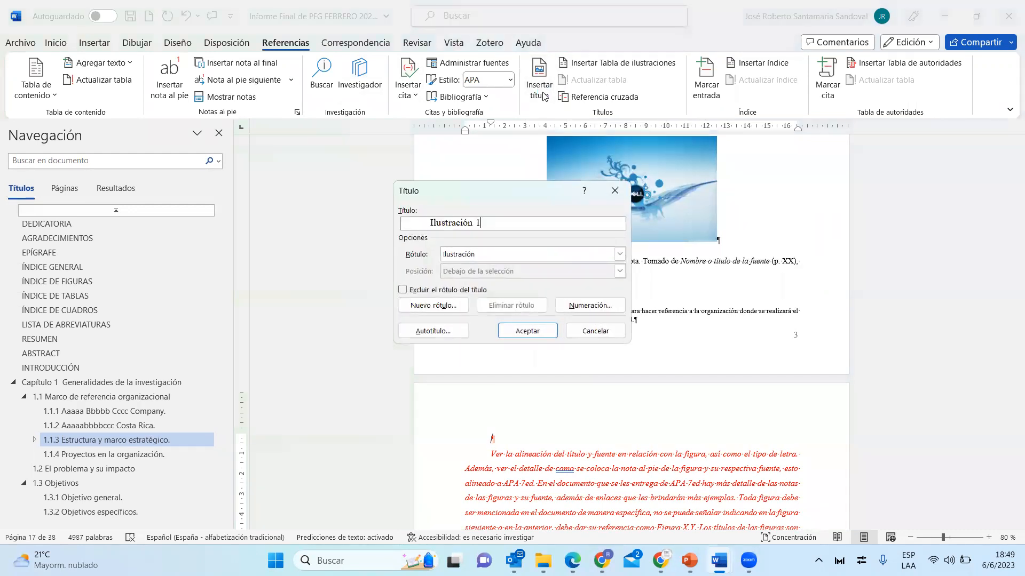
click(619, 254)
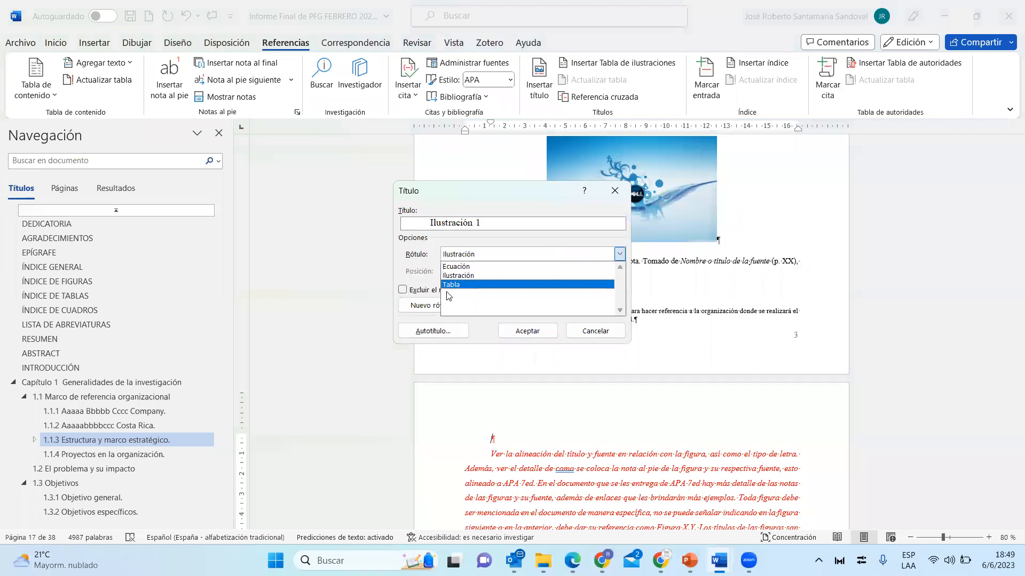
click(573, 252)
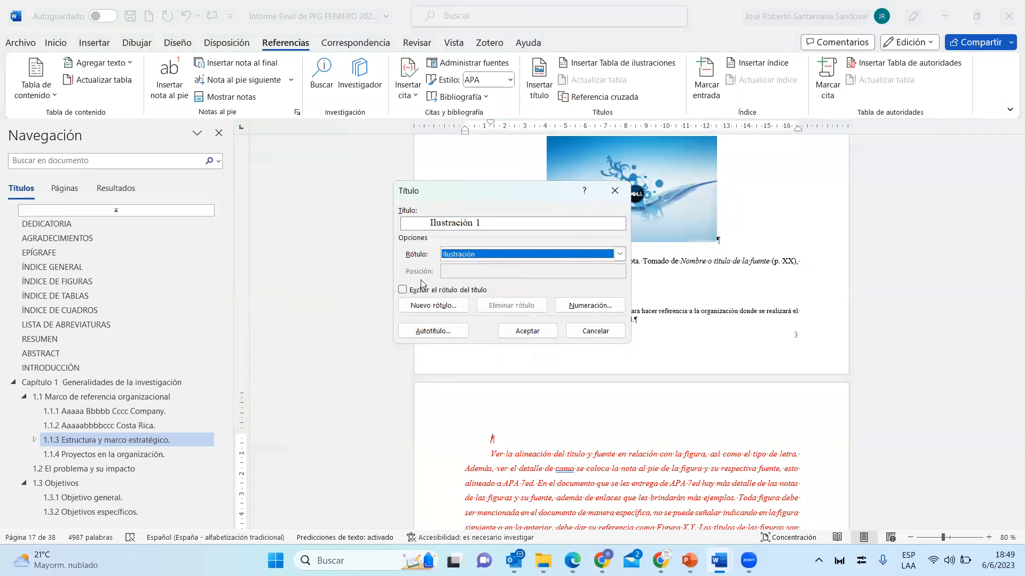
click(413, 311)
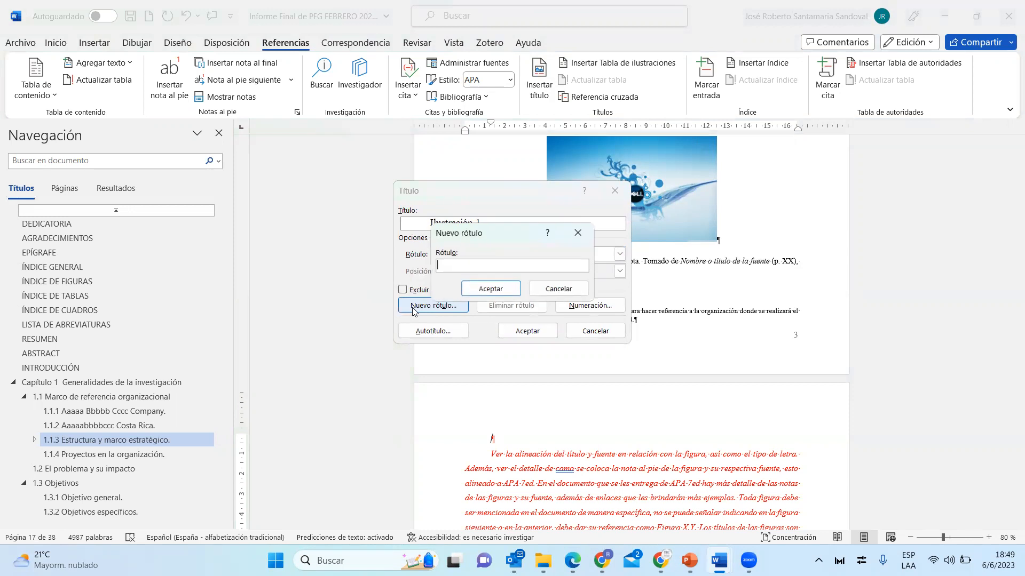
text(Figura)
click(491, 288)
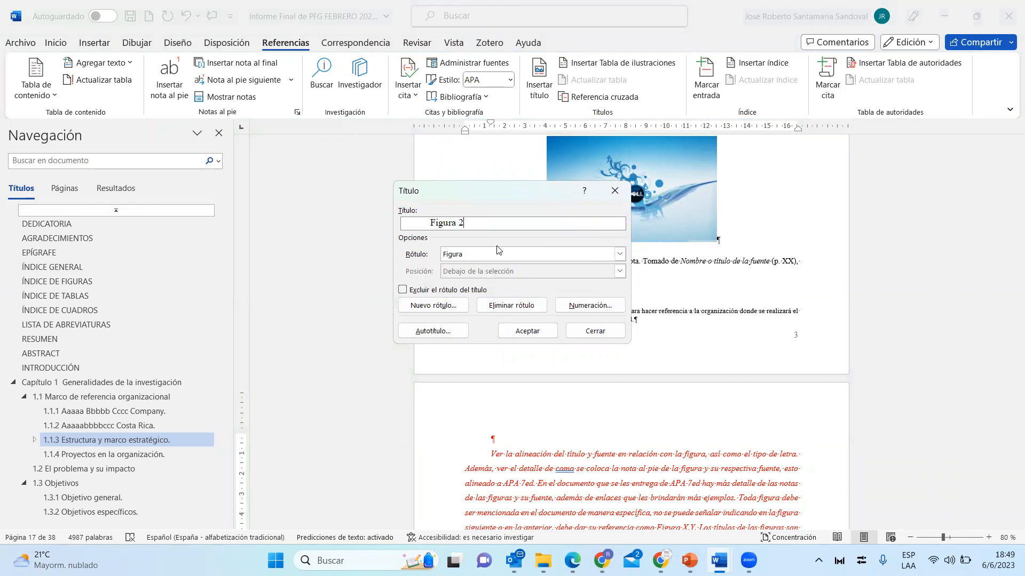
Step: Include the chapter number from Título 1 with a punto separator in the numbering and insert the Figura caption
click(580, 307)
click(425, 246)
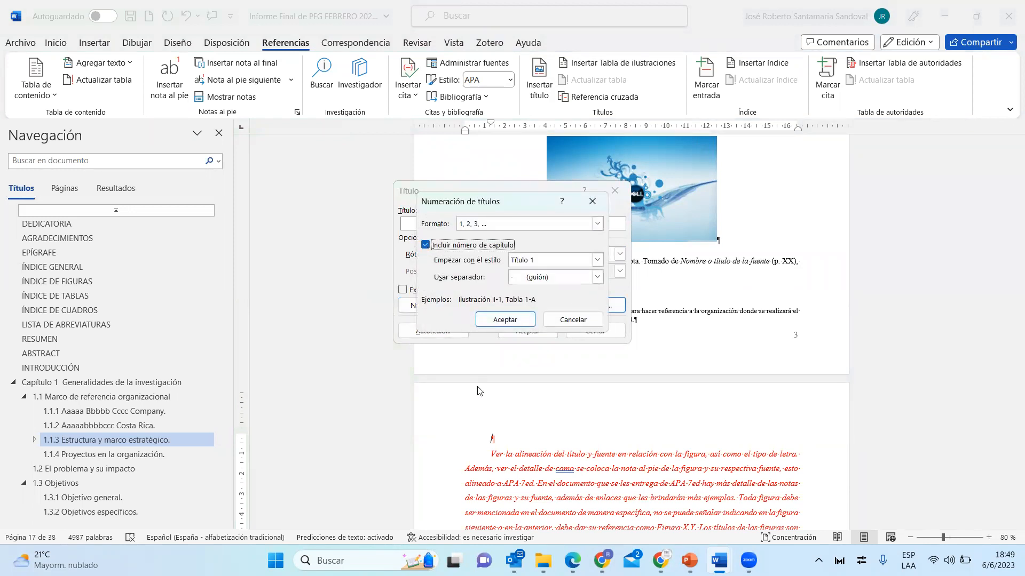
click(597, 277)
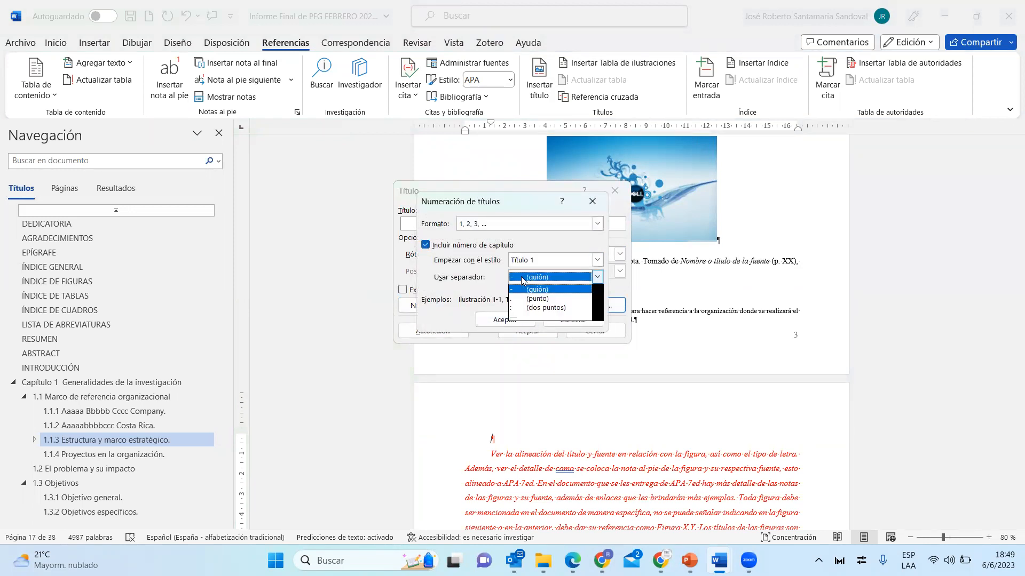
click(537, 299)
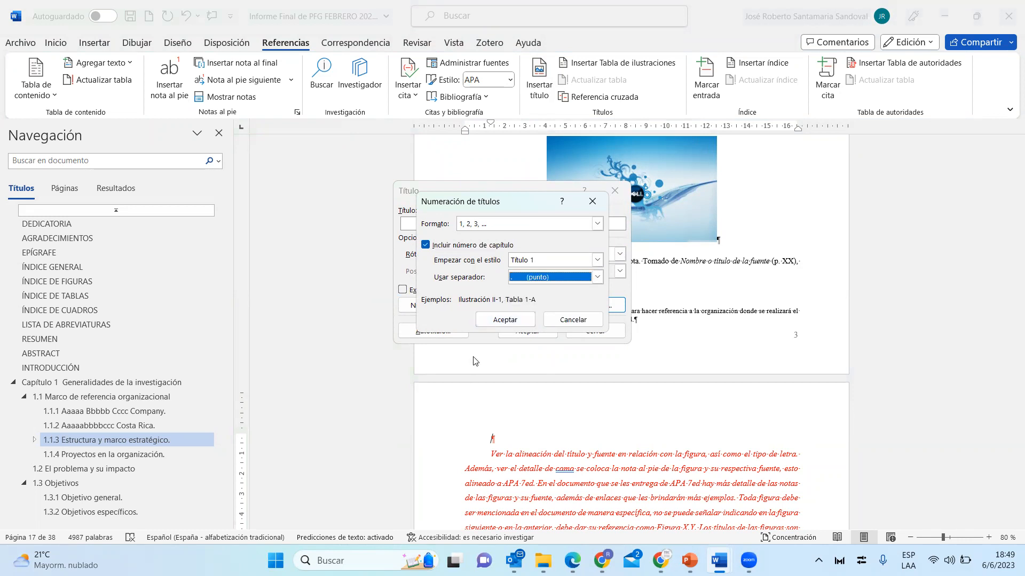
click(496, 319)
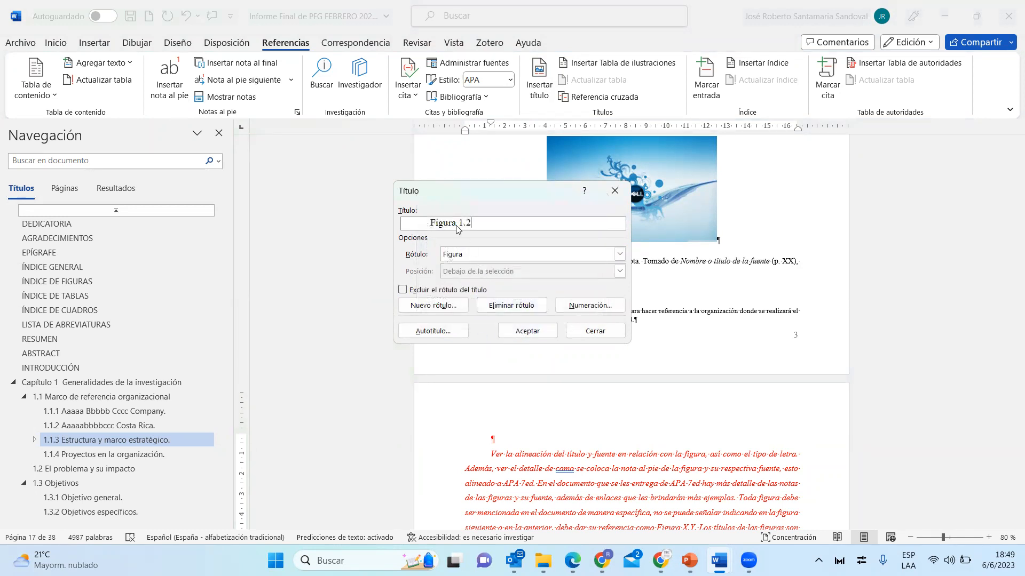
click(525, 332)
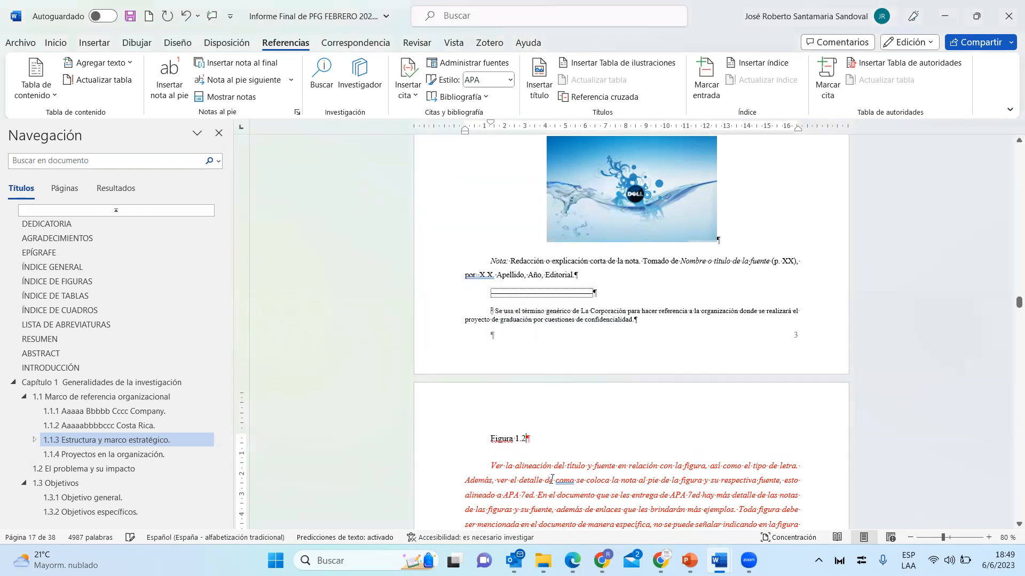
Step: Compare the new caption with Figura 1.1's, make "Figura 1.2" bold and add a period after the number
scroll(516, 248, up, 3)
click(517, 245)
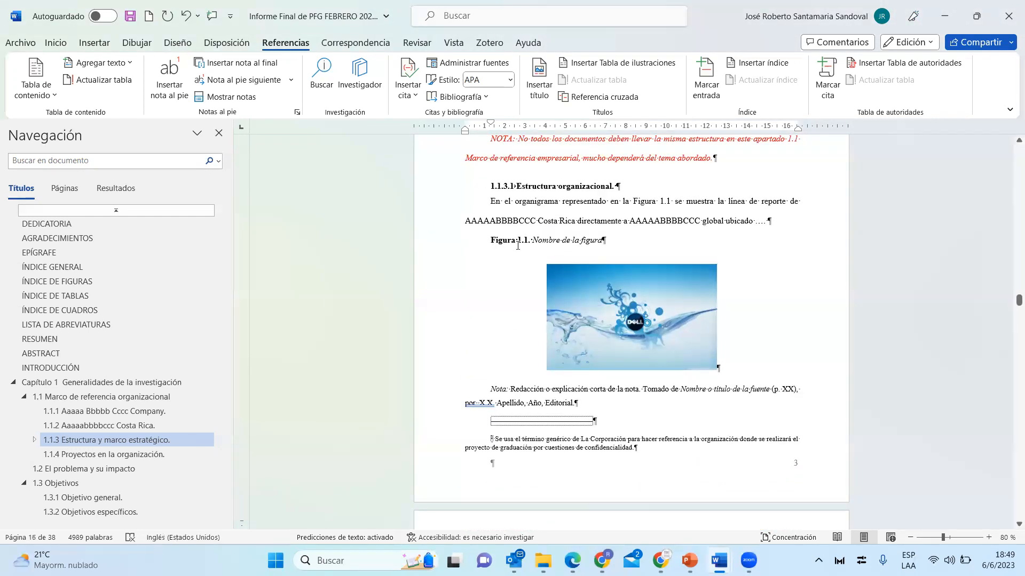
scroll(518, 245, down, 3)
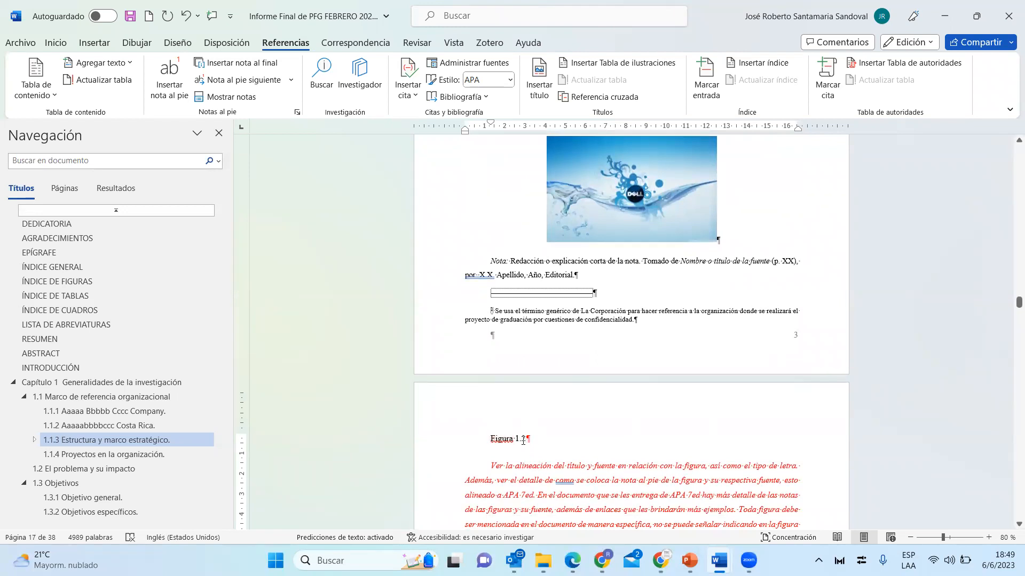
drag(491, 439, 528, 435)
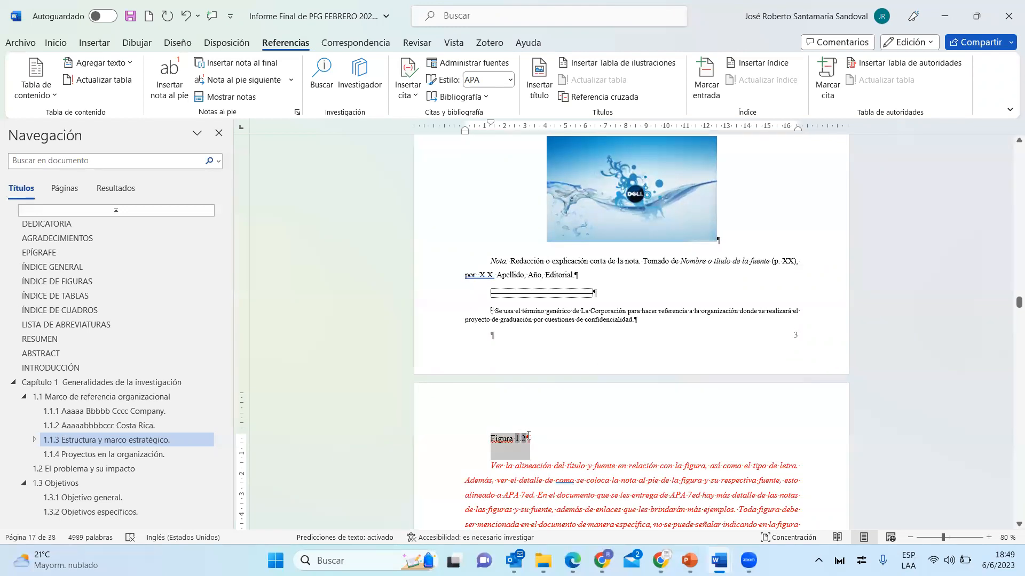
click(55, 43)
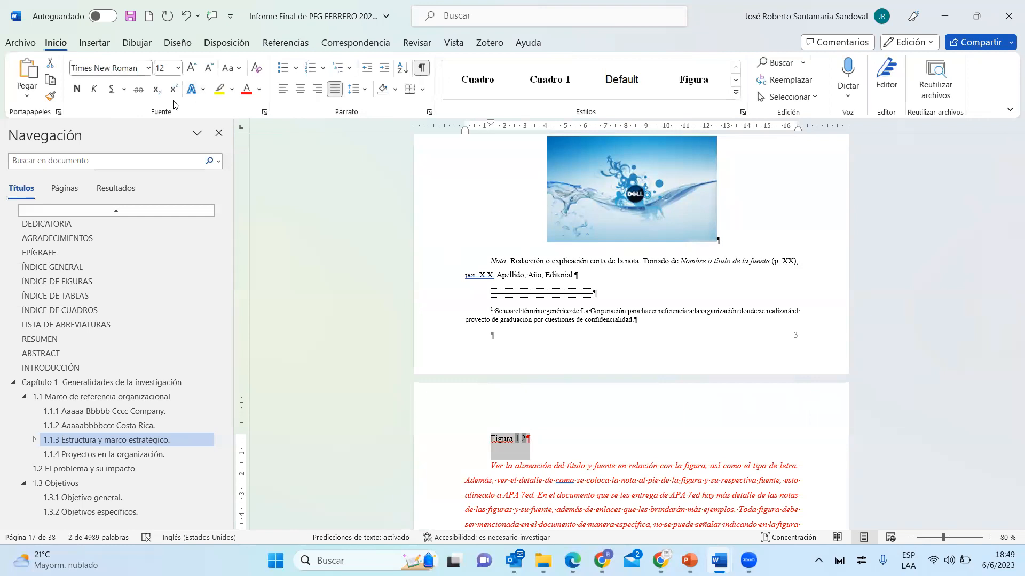
click(76, 89)
click(539, 440)
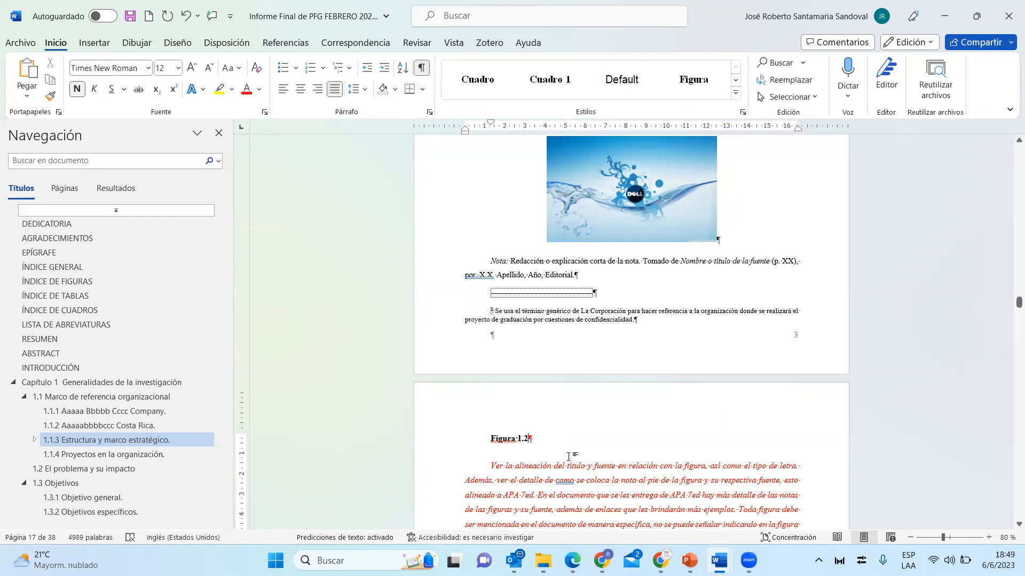
text(.)
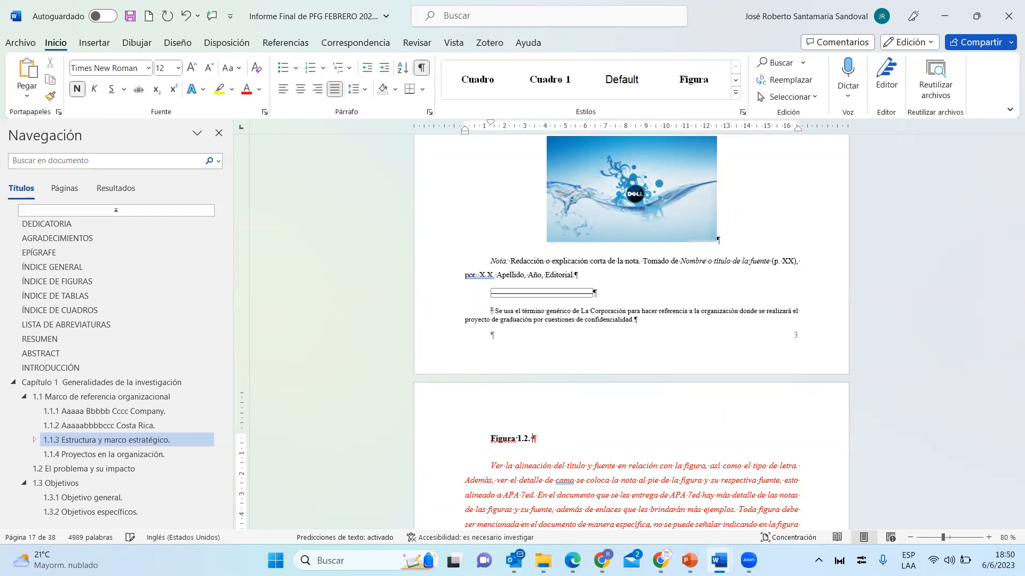
Step: Add the non-bold italic title "Título de la figura" after the Figura 1.2 caption number
key(ctrl+n)
text(K)
key(BackSpace)
key(ctrl+k)
text(Titulo de la)
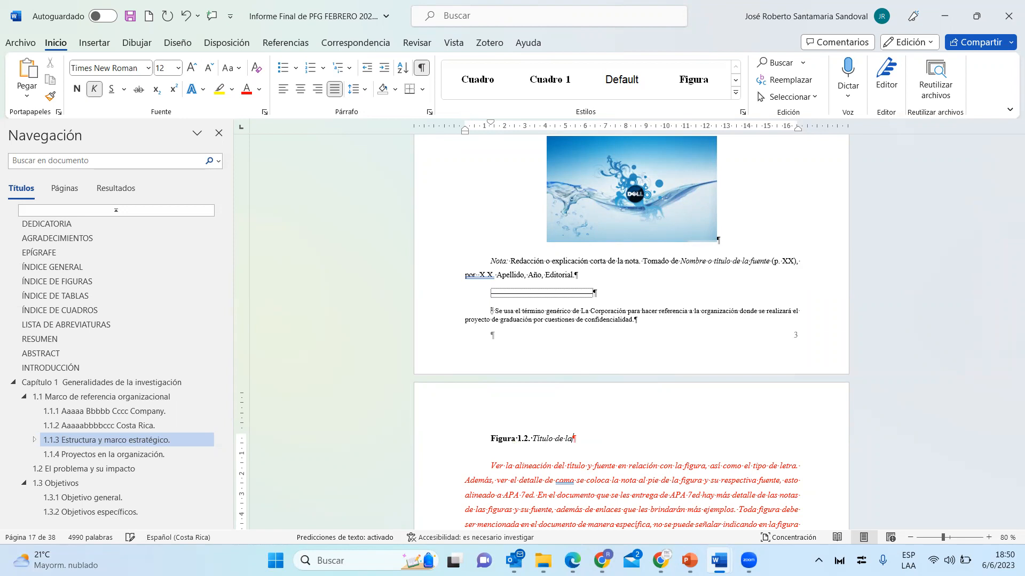
text( figura)
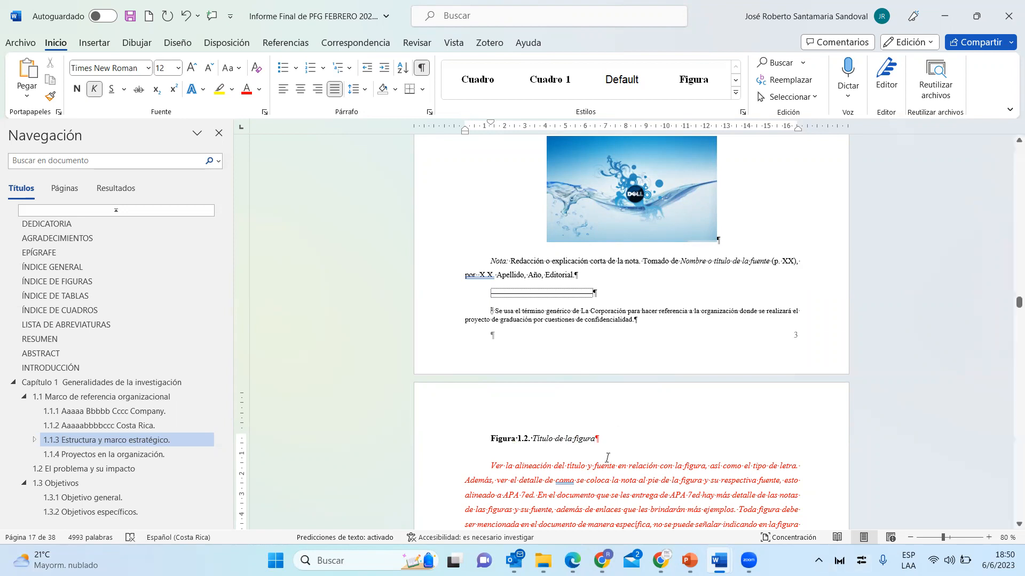
Step: Go to the Índice de Figuras and update its fields
click(58, 282)
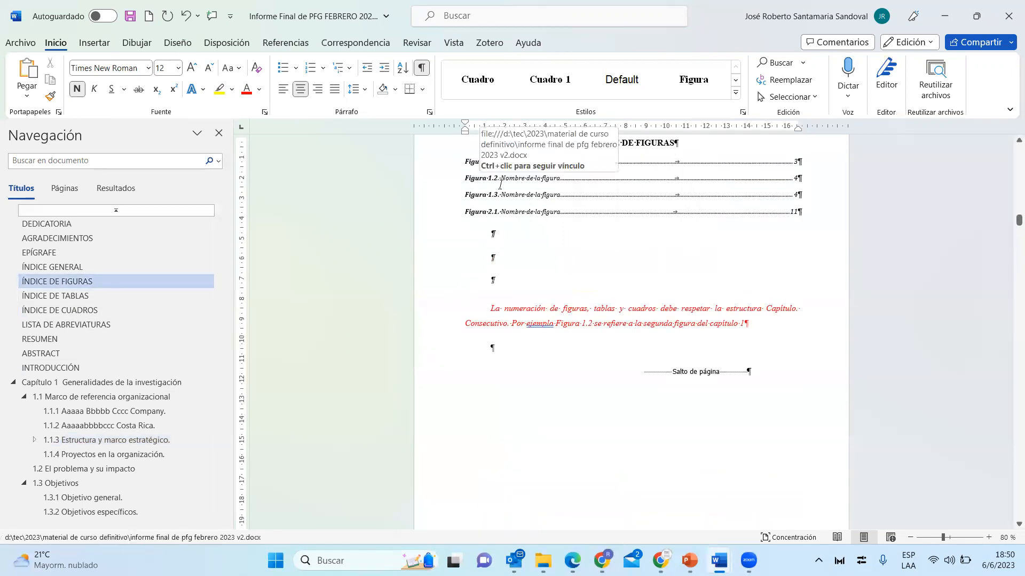
right_click(532, 182)
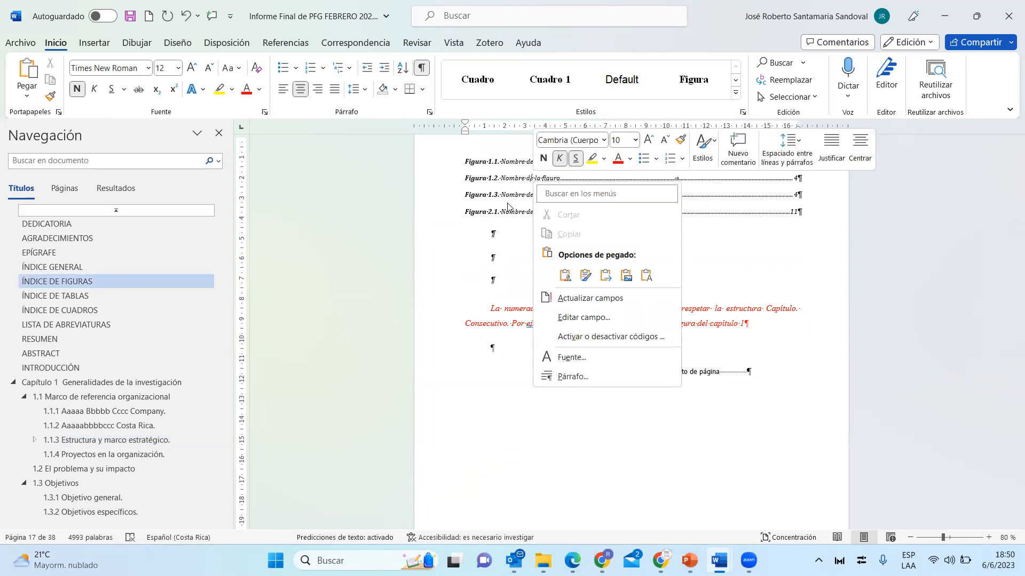
click(599, 299)
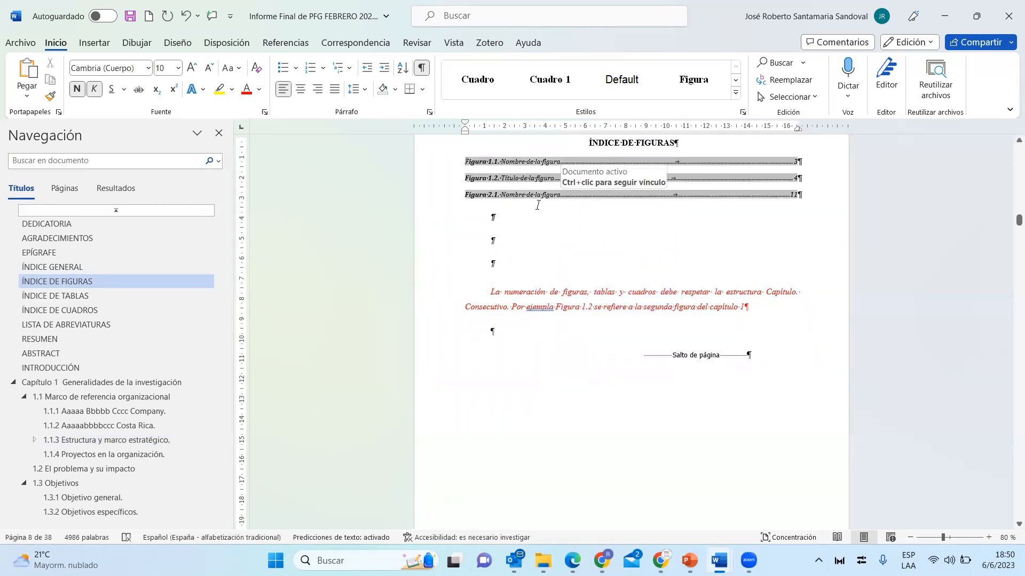
scroll(537, 205, up, 1)
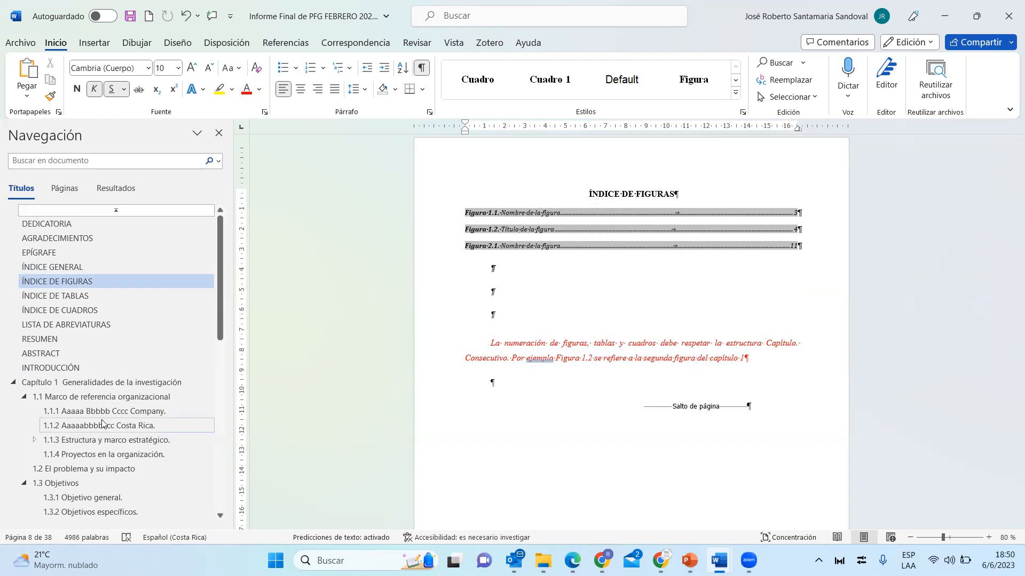
Step: Follow the Figura 1.1 index entry into the text and select the Figura 1.2 caption on the following page
ctrl+click(800, 216)
scroll(531, 375, down, 8)
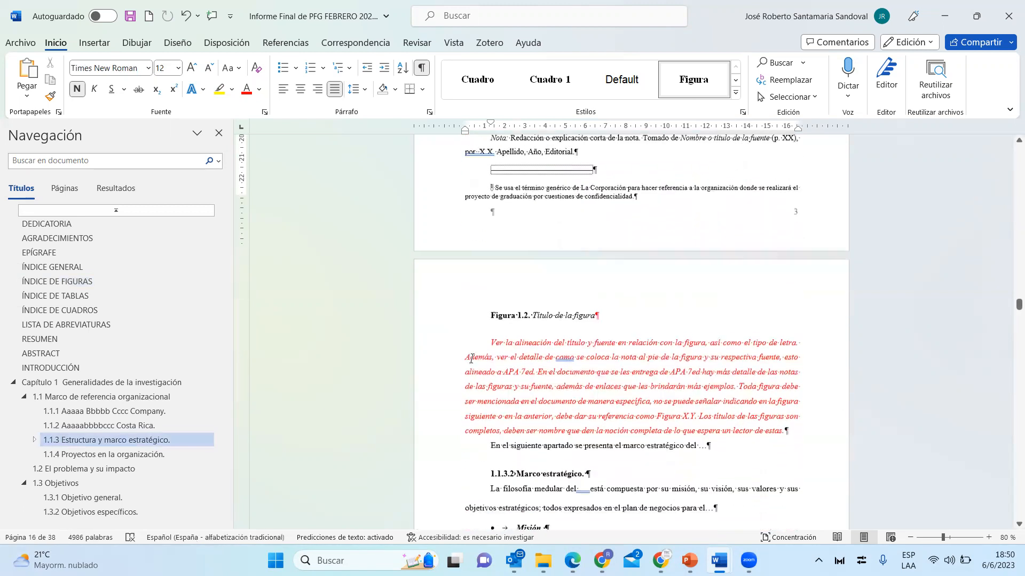
triple_click(647, 316)
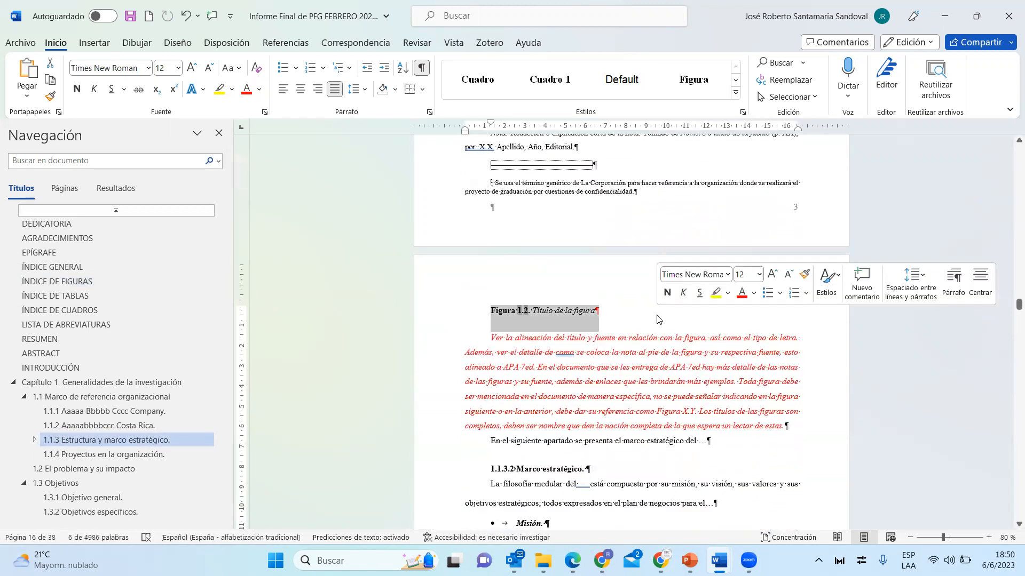
Step: Insert a "Figura" caption in a new paragraph below the Figura 1.2 caption, numbered with the chapter number and a period separator
click(629, 319)
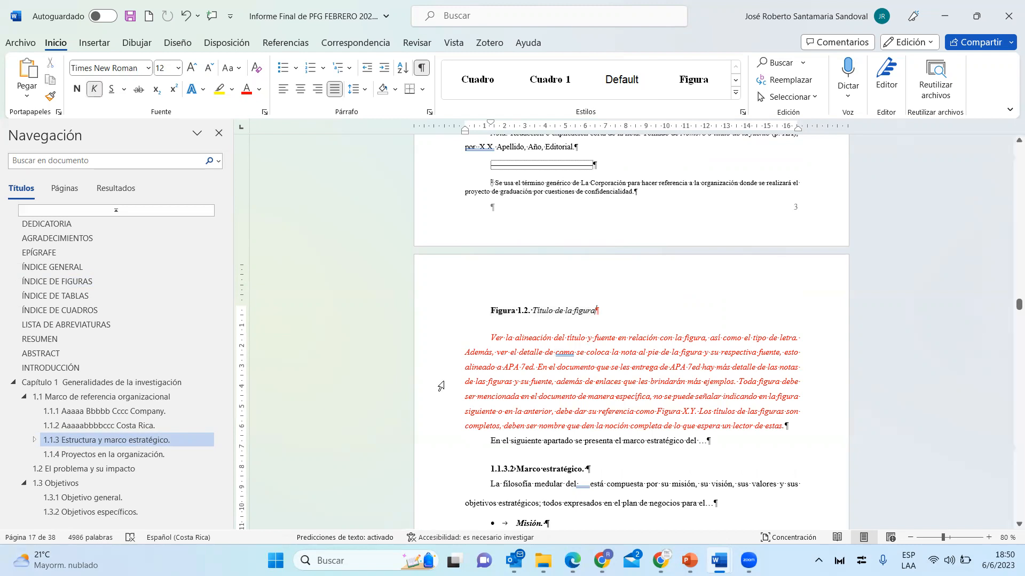
key(Return)
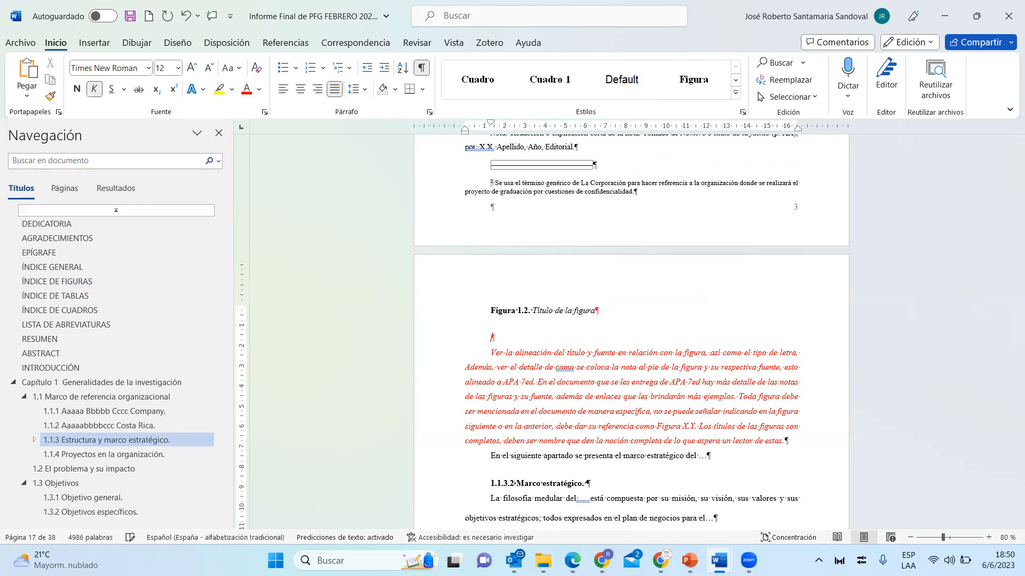
click(286, 43)
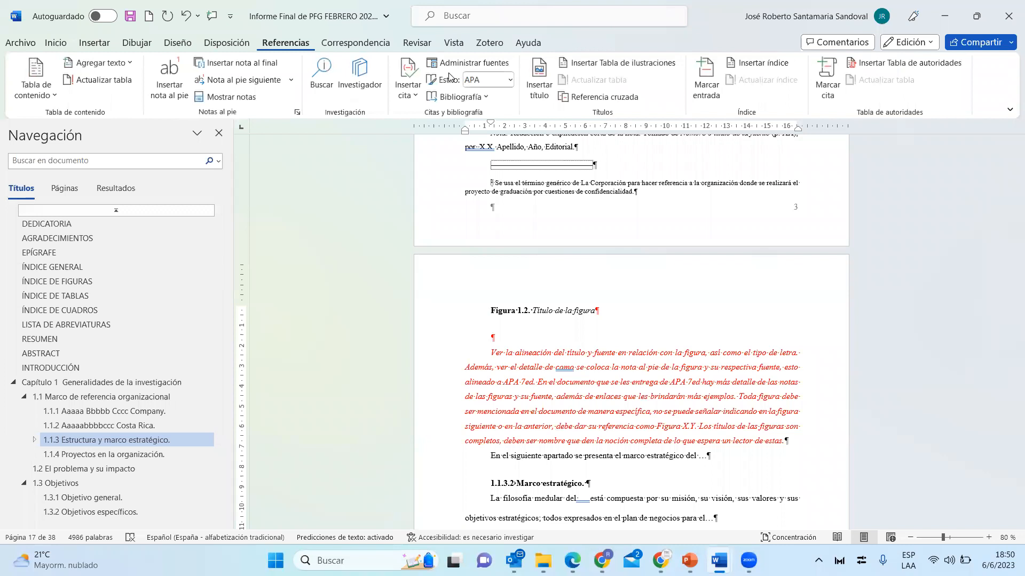
click(533, 95)
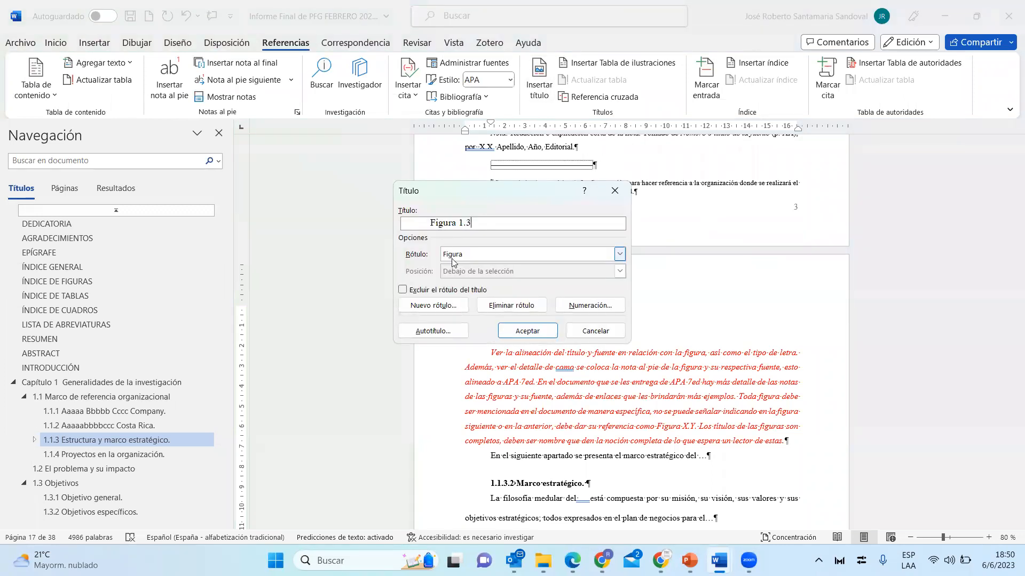
click(591, 305)
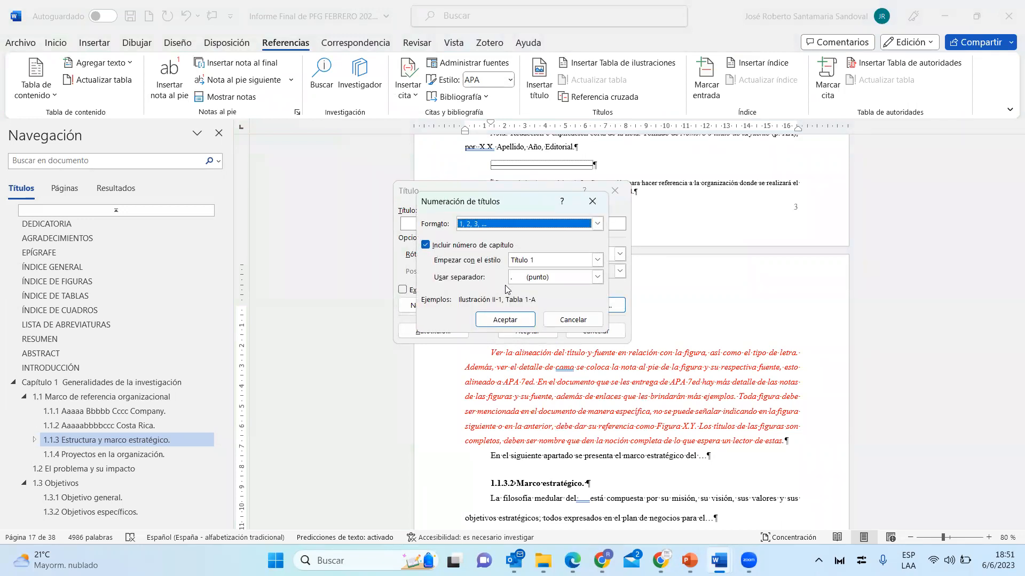
click(510, 322)
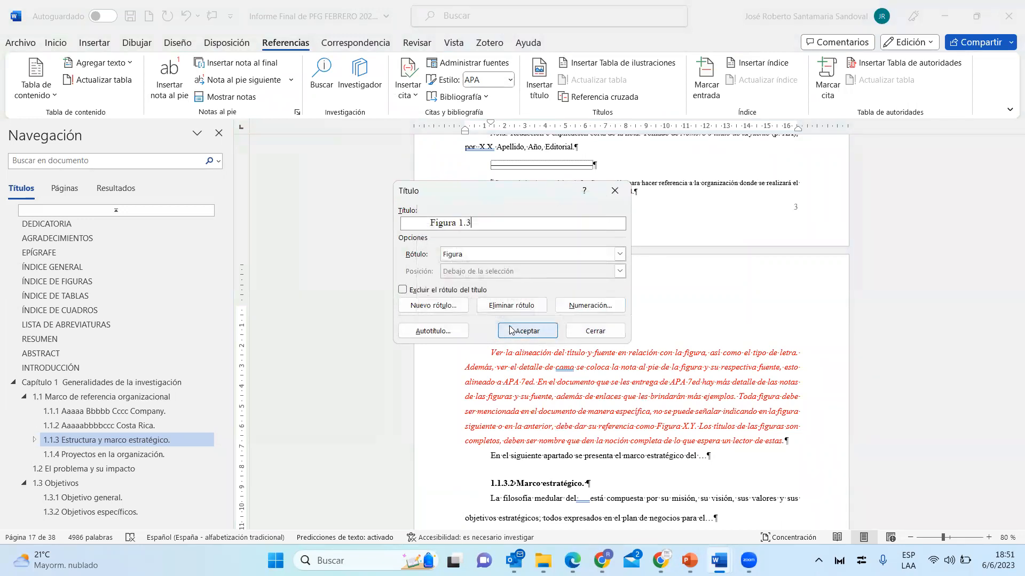
click(520, 332)
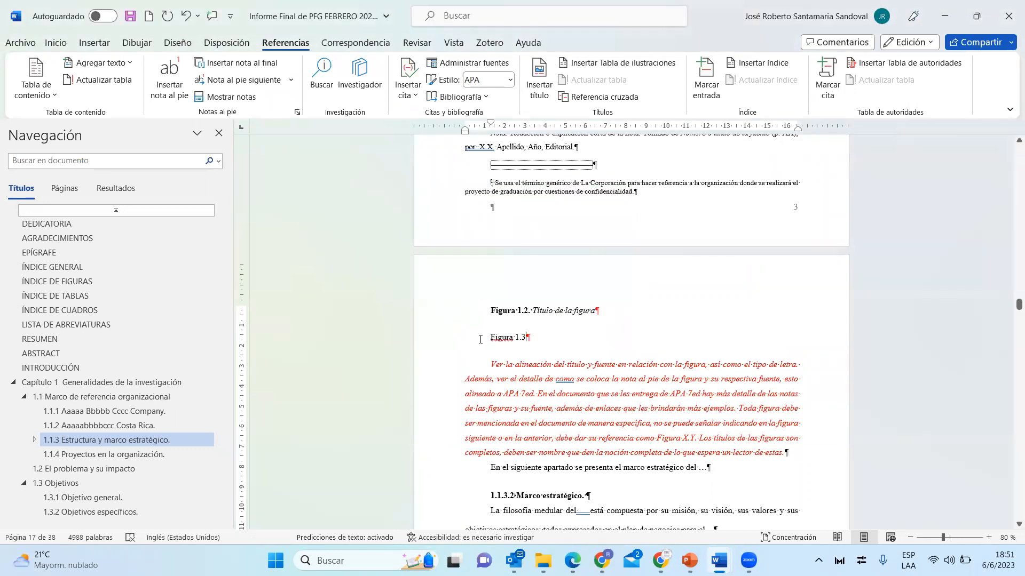
Step: Make the "Figura 1.3" label bold with a period after it, and add the non-bold italic title "Título de la figura"
drag(491, 336, 532, 337)
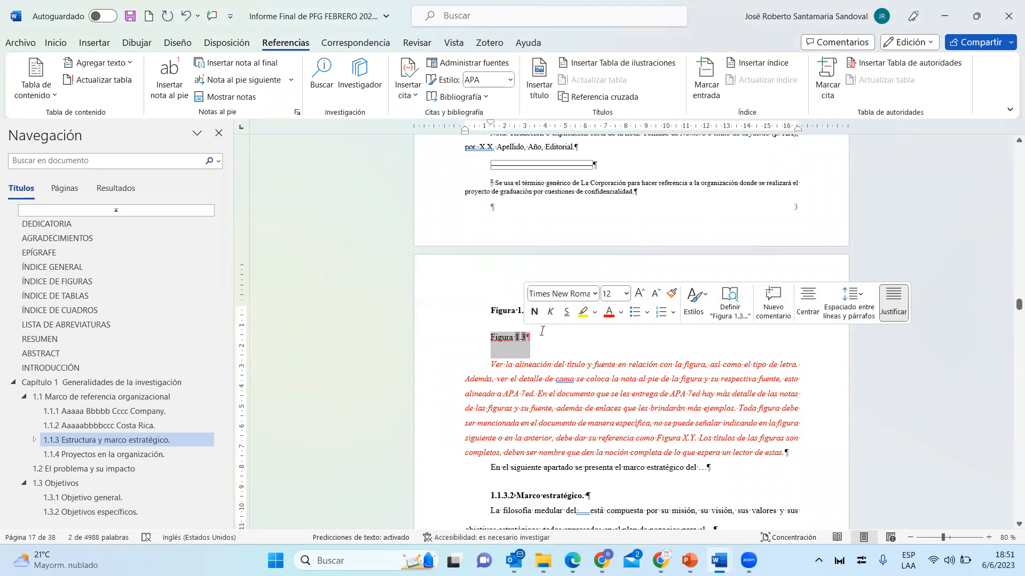
click(542, 331)
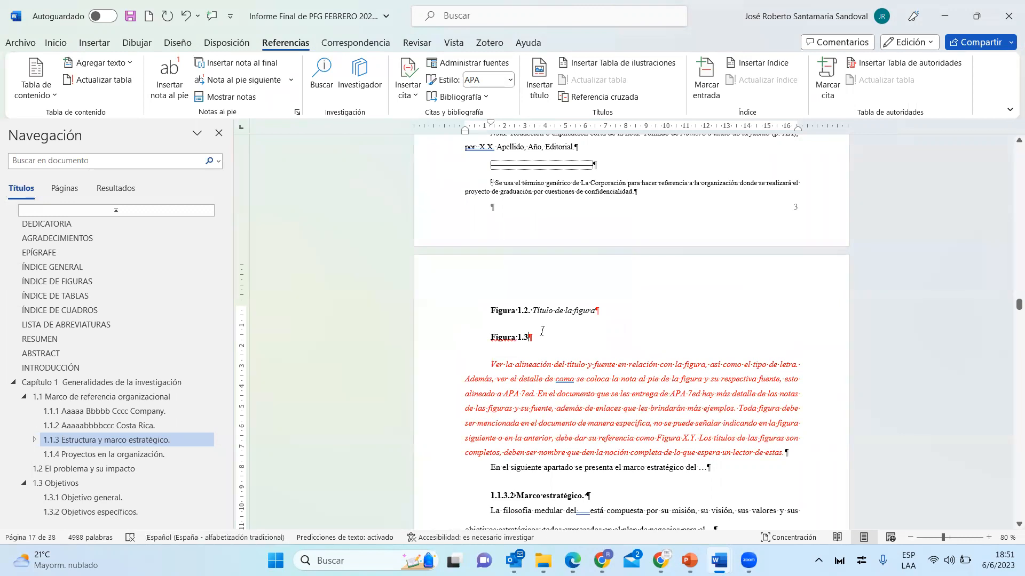
text(. )
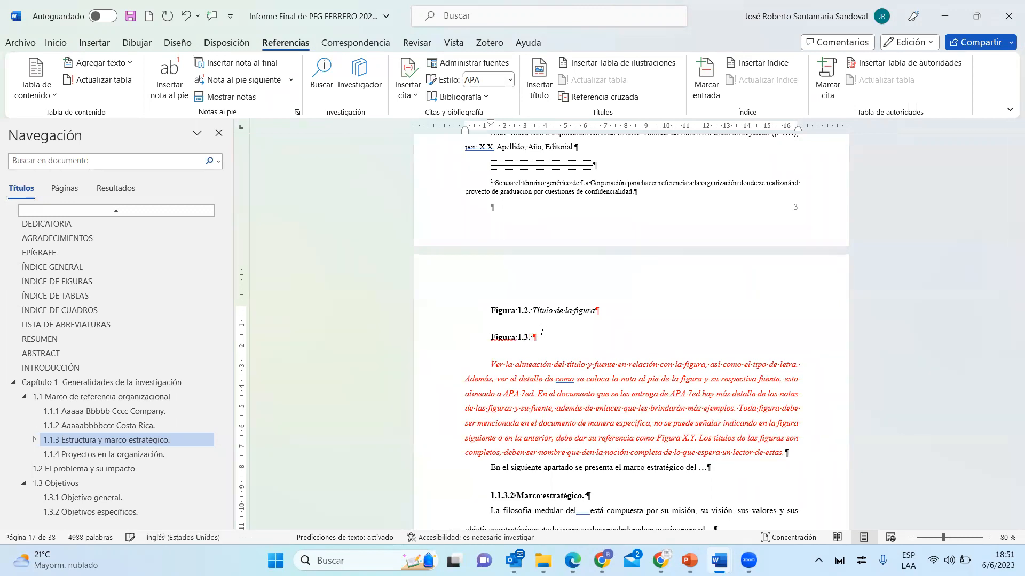
text(Título de la figura)
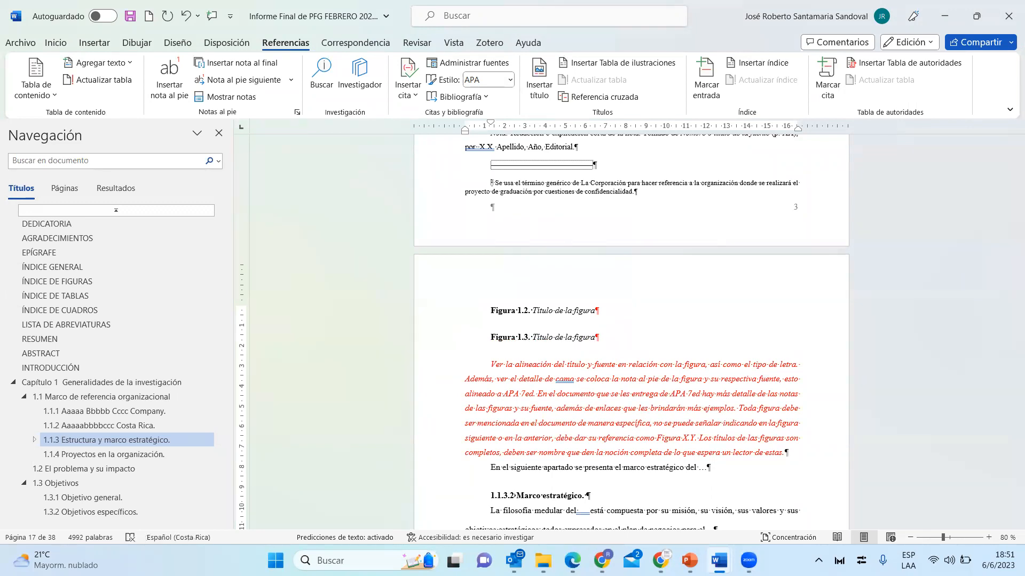
Step: Go to the Índice de Figuras and update the entire table
scroll(664, 398, up, 3)
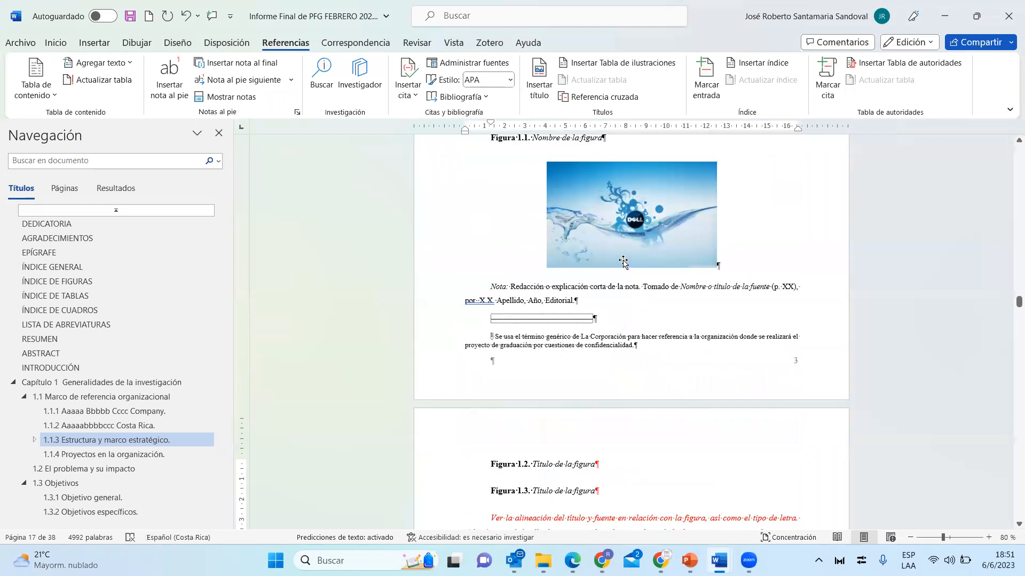
scroll(663, 398, down, 2)
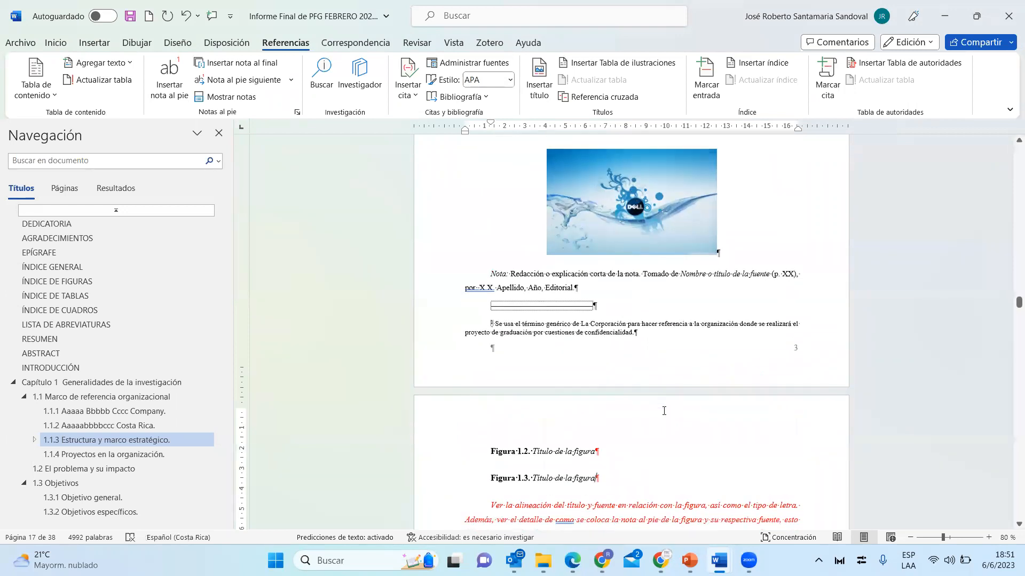
click(50, 281)
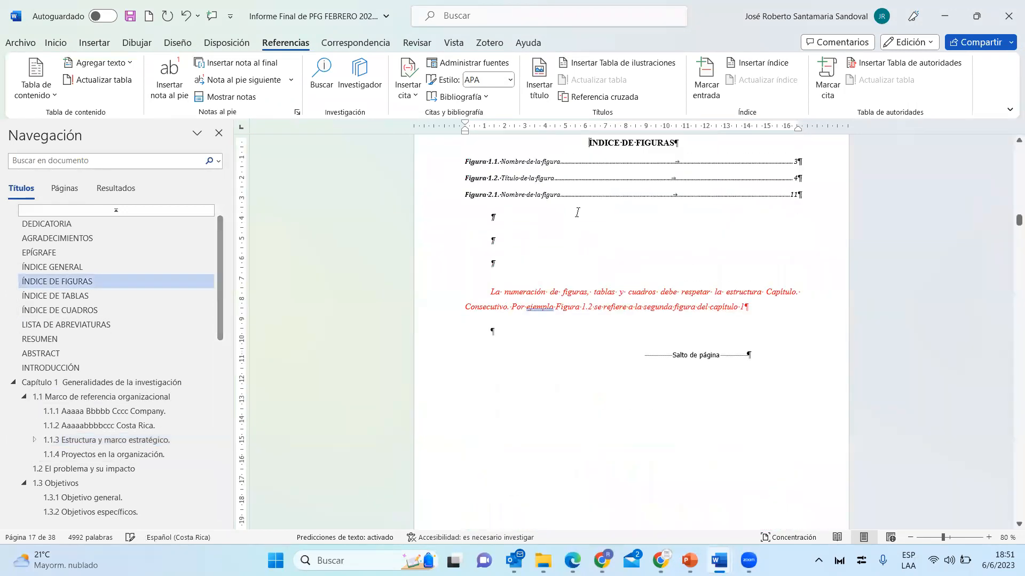
right_click(589, 185)
click(646, 301)
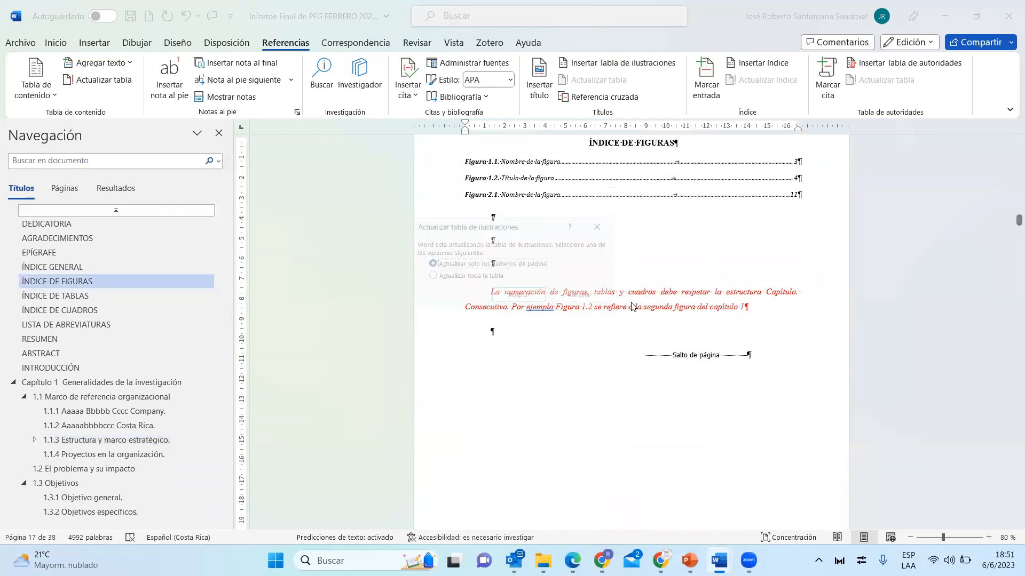
click(487, 277)
click(519, 298)
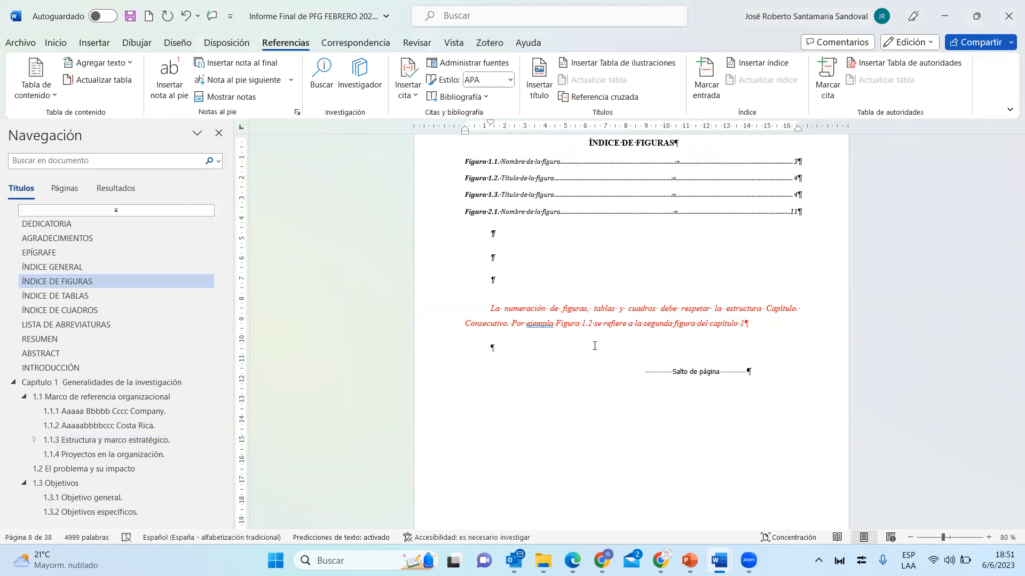
Step: Follow the Tabla 1.1 entry from the Índice de Tablas and add an empty paragraph below that table's note
scroll(534, 331, down, 7)
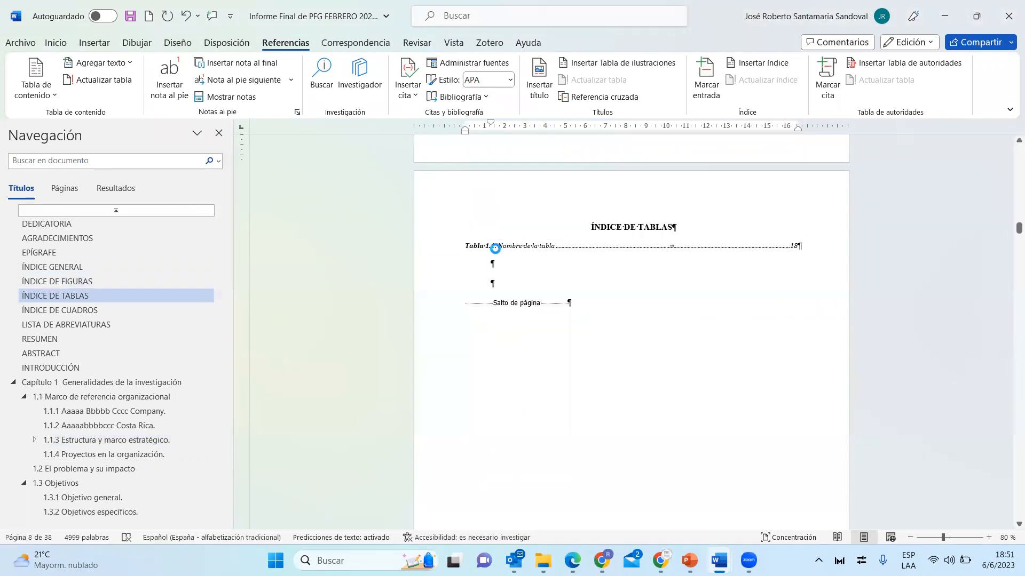
ctrl+click(493, 246)
click(492, 398)
key(Return)
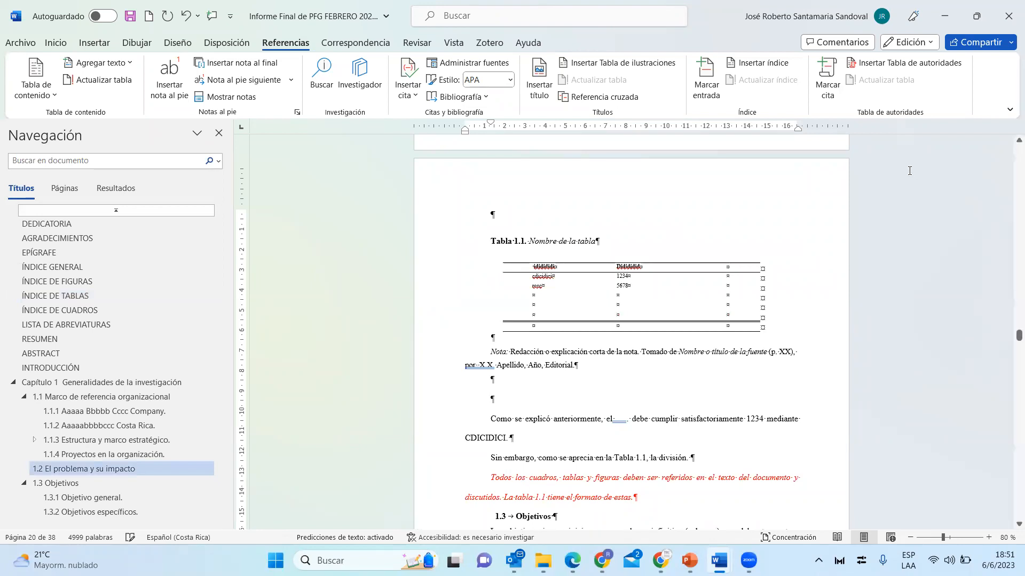
Step: Insert a caption with the label "Tabla" in the empty paragraph, including the Título 1 chapter number with a period separator
click(539, 80)
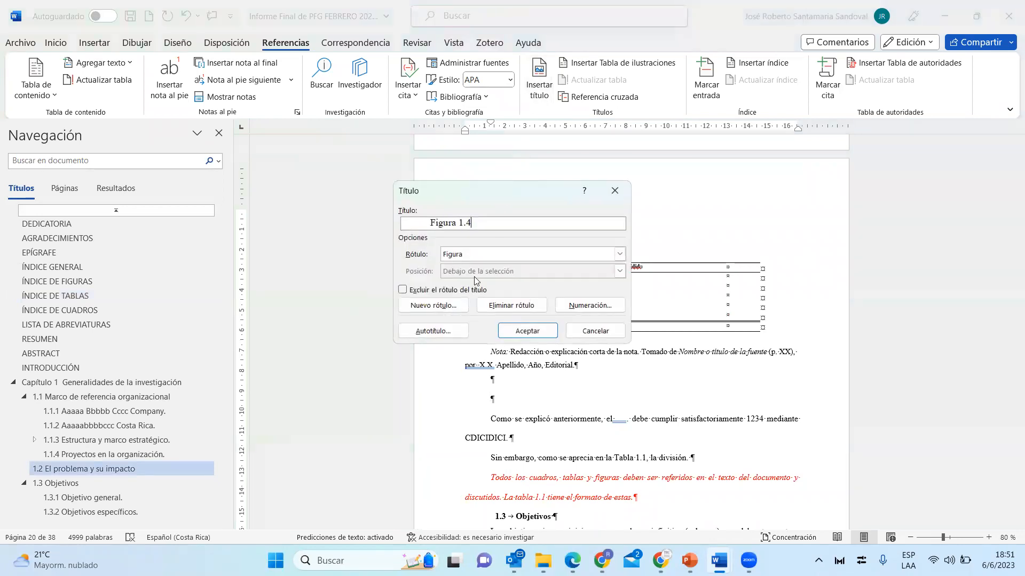
click(458, 260)
click(450, 294)
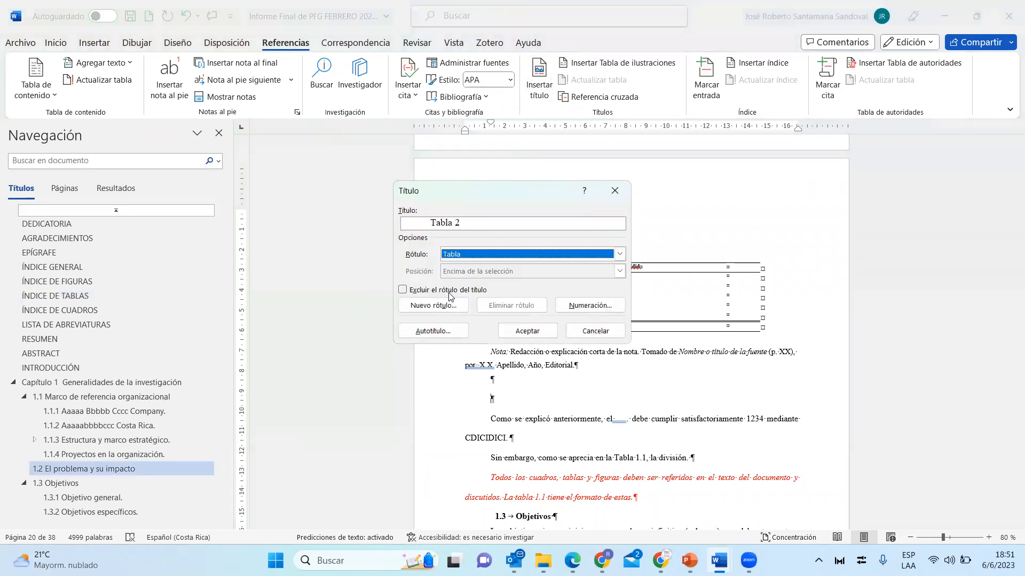
click(611, 306)
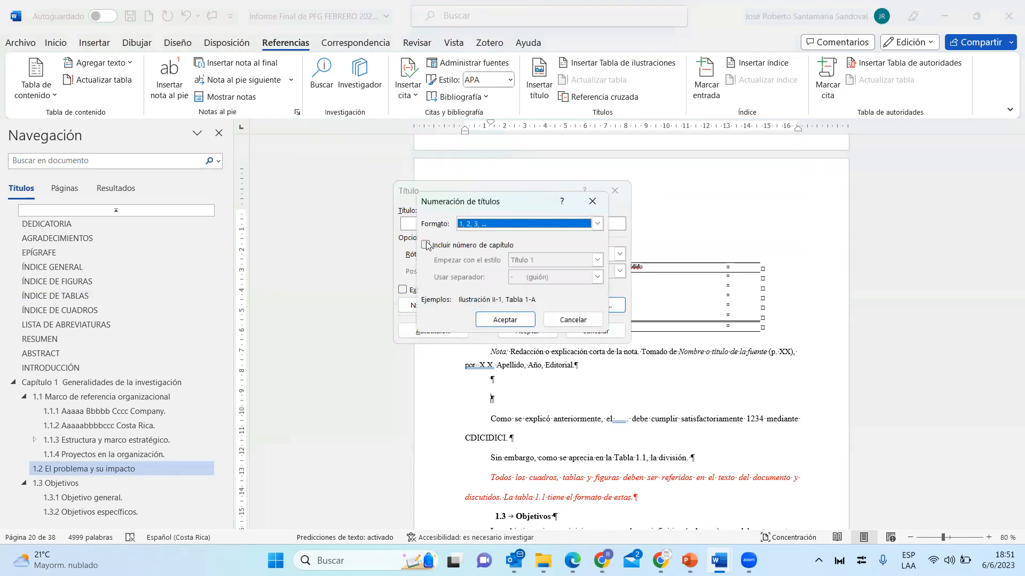
click(426, 246)
click(527, 278)
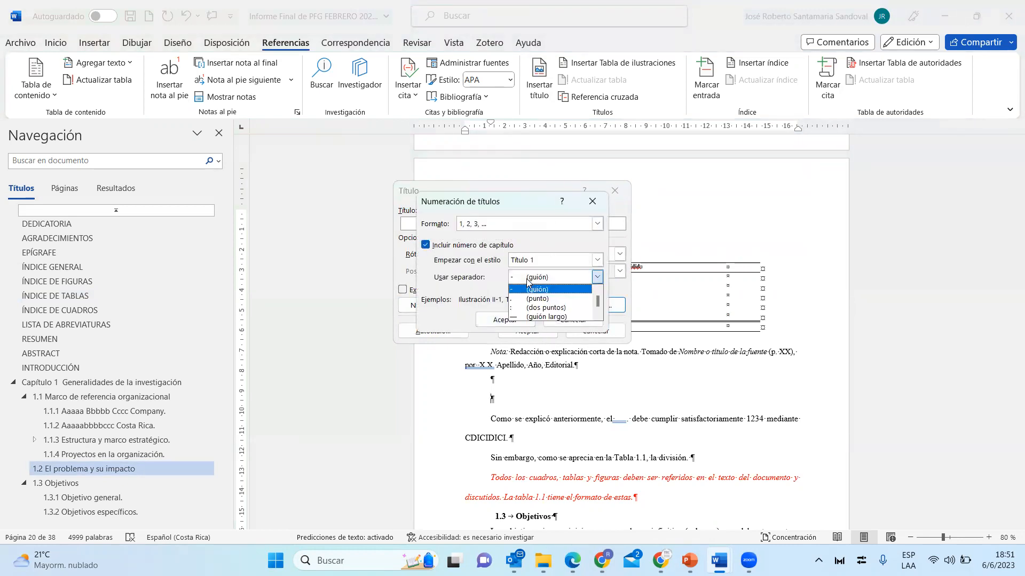
click(526, 299)
click(513, 320)
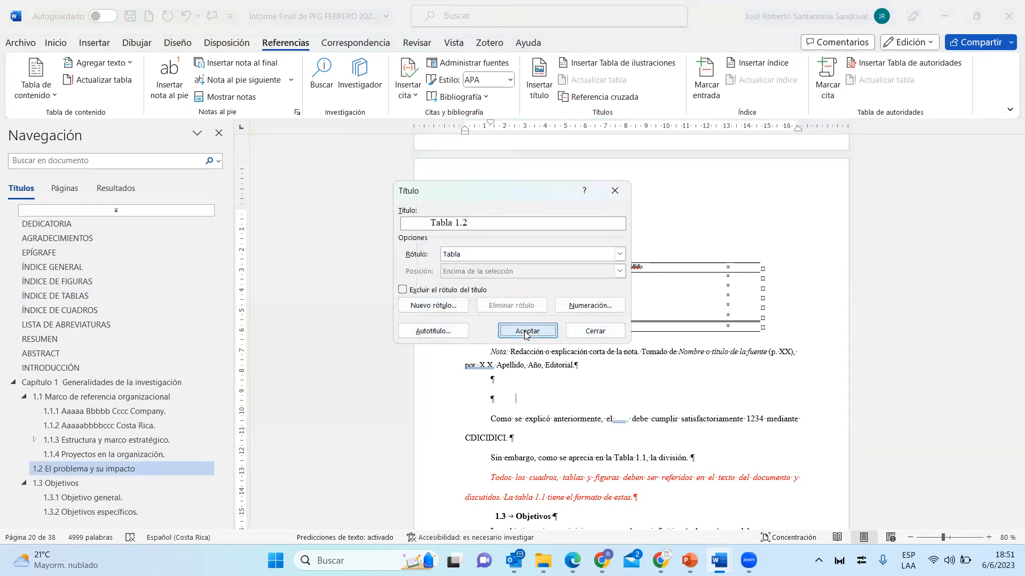
click(525, 332)
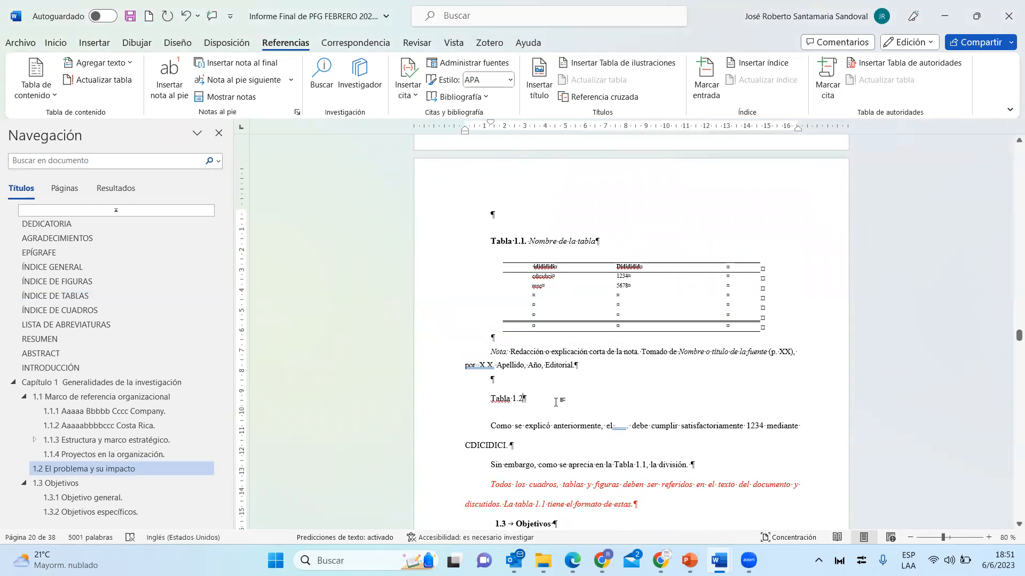
Step: Make the "Tabla 1.2" label bold with a period after it, and add the non-bold italic title "Nombre de la tabla"
triple_click(556, 402)
key(Right)
text(. )
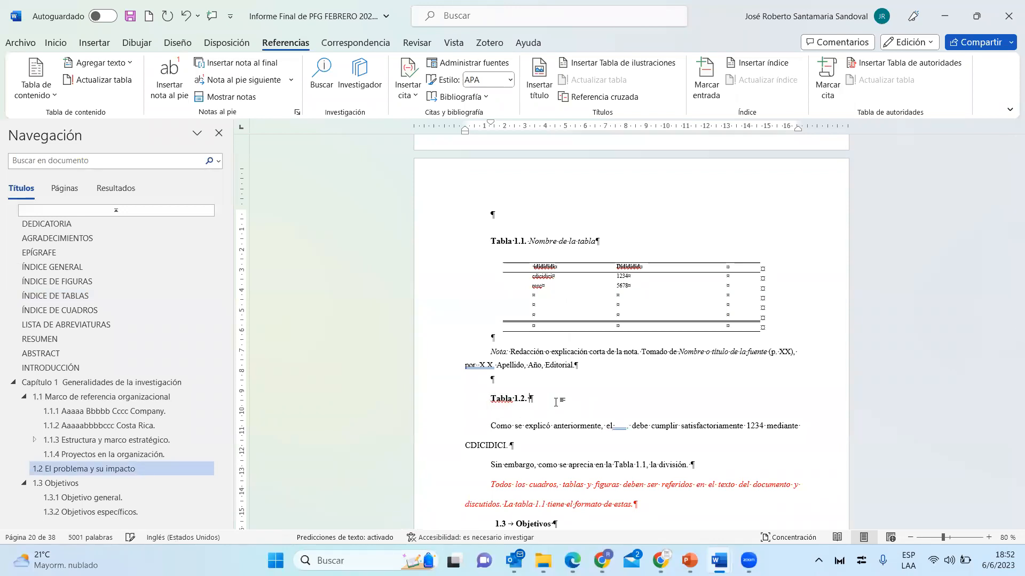
text(Nombre de la ta)
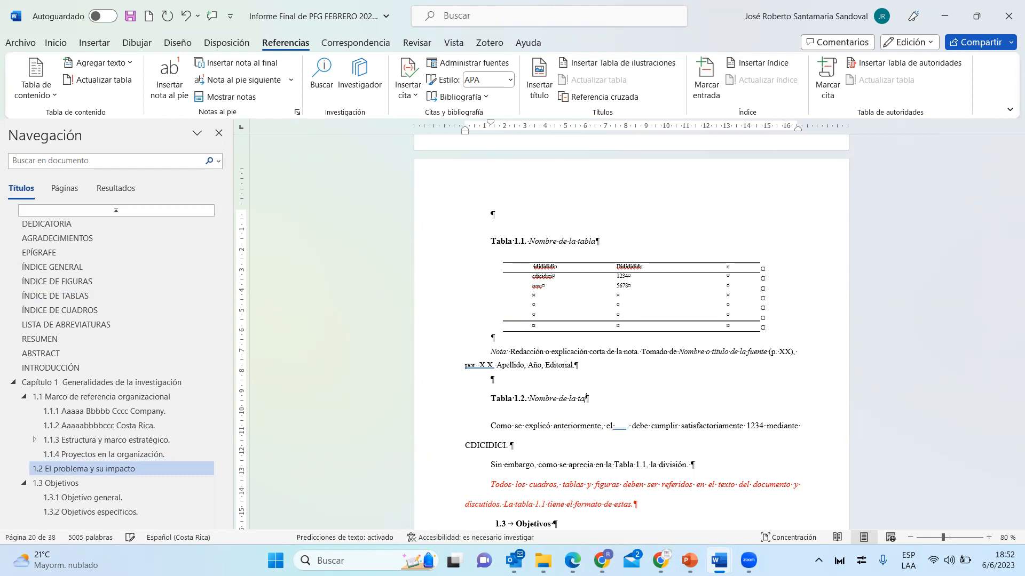
text(bla)
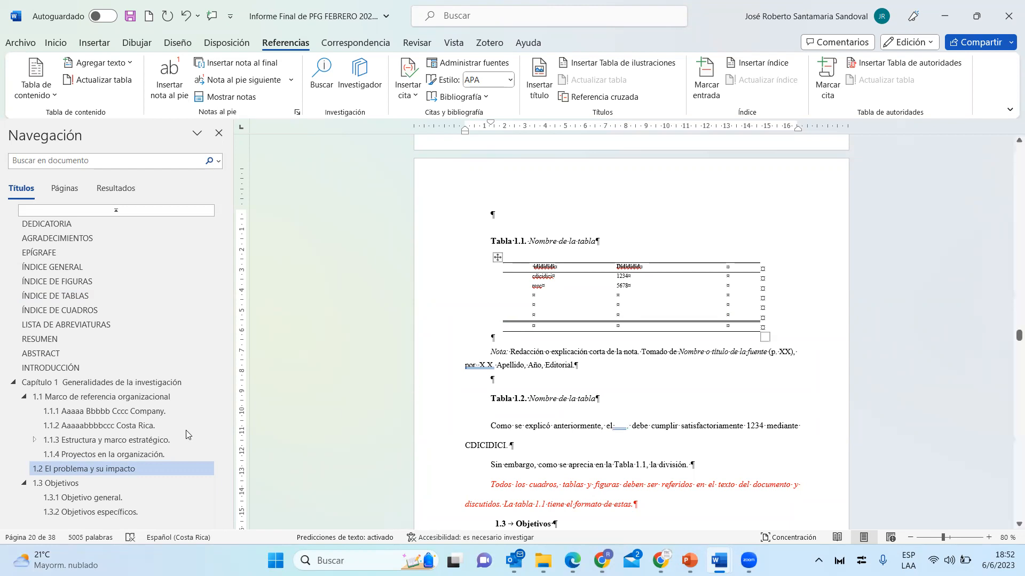
Step: Go to section 3.2 Población y muestra and add two empty paragraphs after its last paragraph, before section 3.3
scroll(112, 346, down, 4)
scroll(113, 346, down, 2)
scroll(101, 352, down, 2)
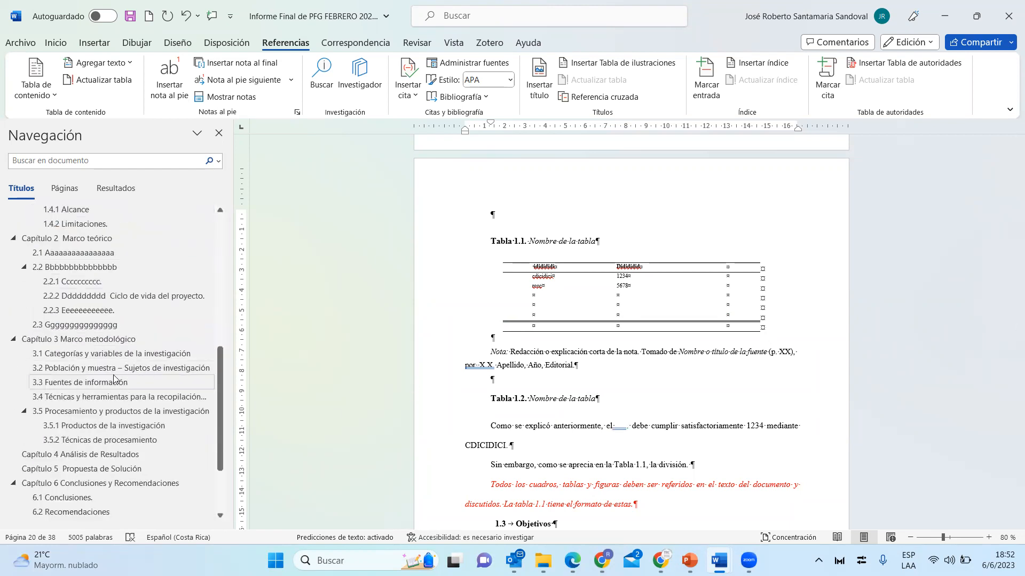
click(96, 354)
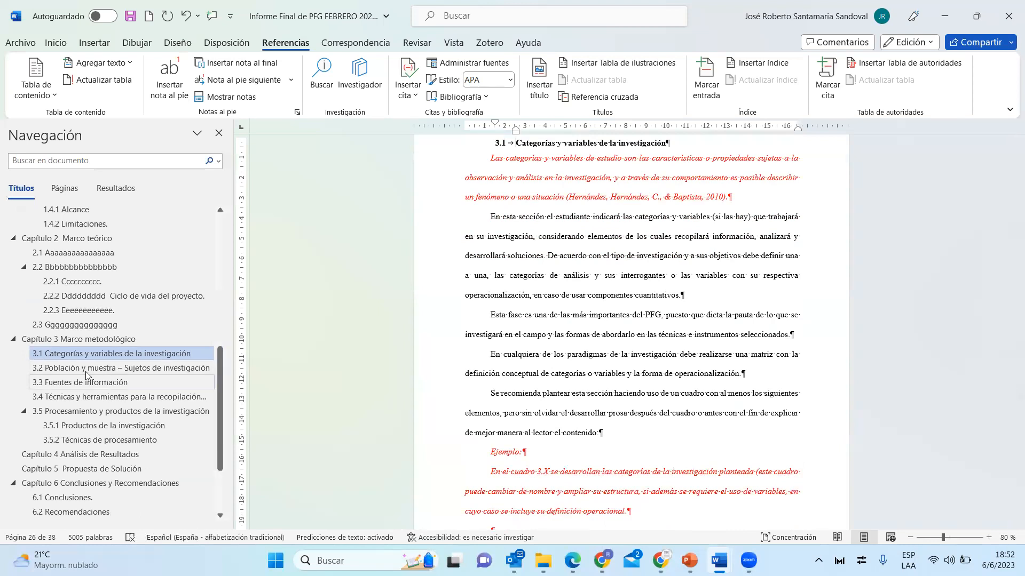
click(99, 369)
scroll(614, 437, down, 5)
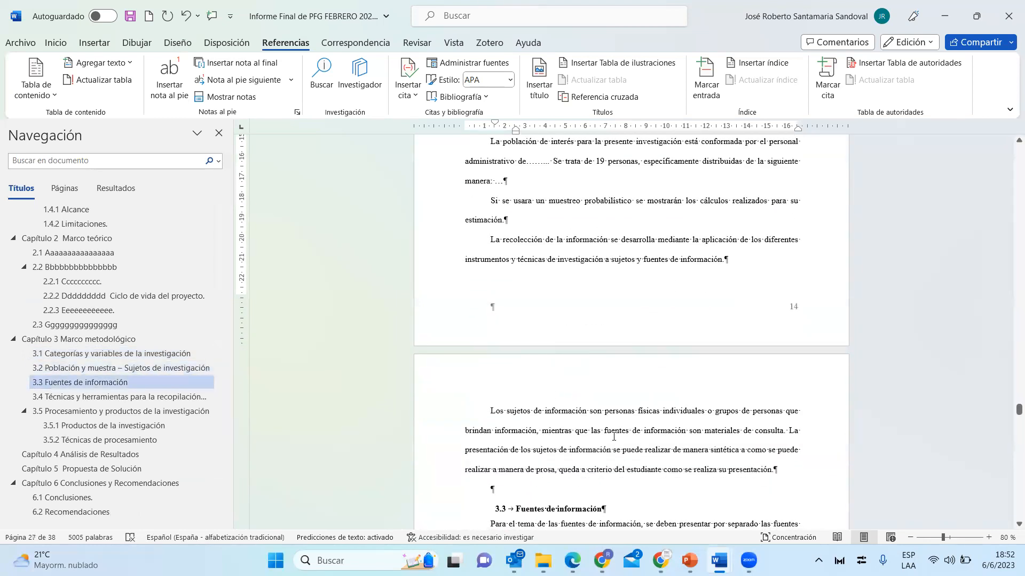
click(810, 471)
key(Return)
key(Return)
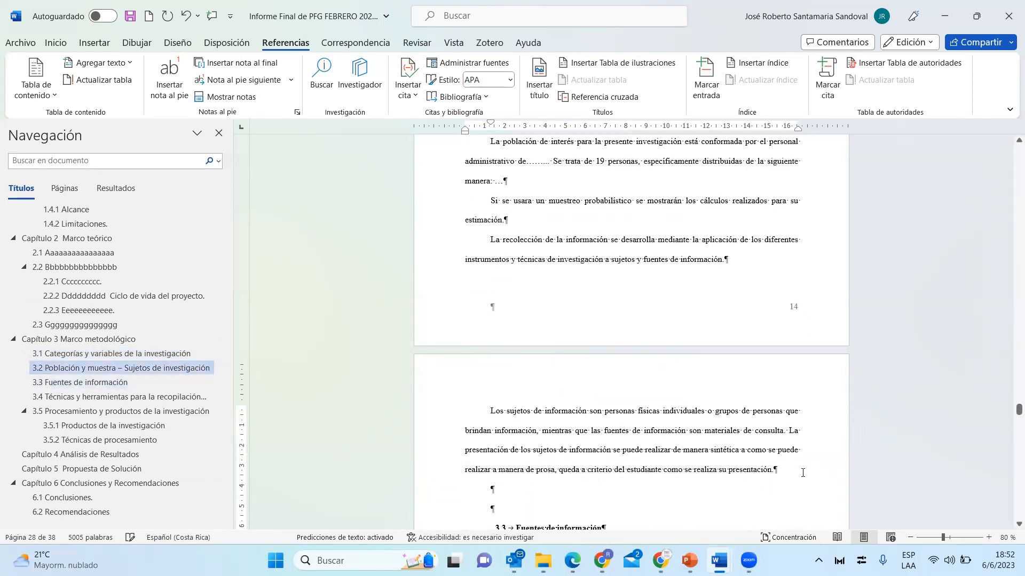
text(Cuadro)
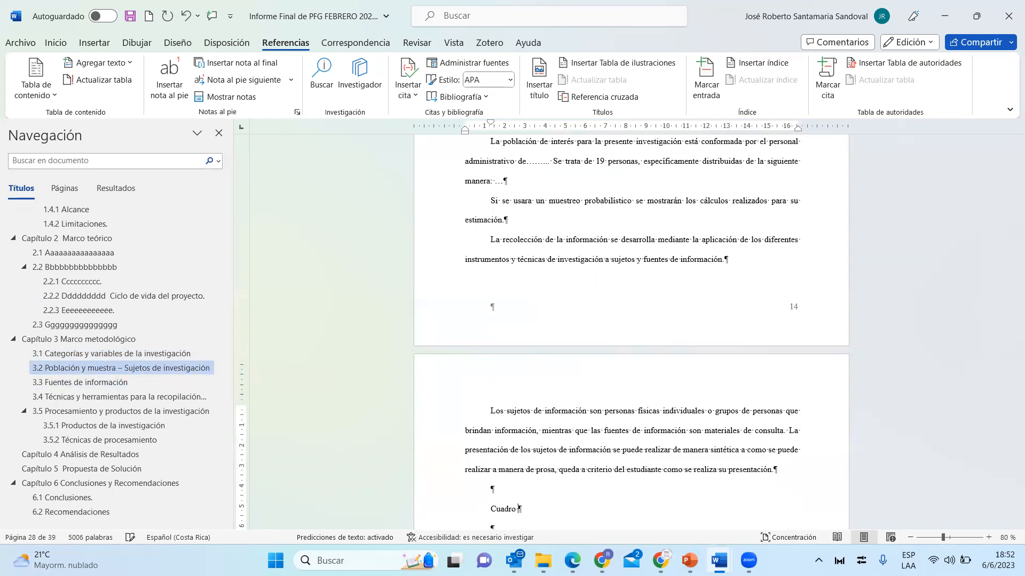
key(BackSpace)
key(BackSpace)
key(BackSpace)
key(BackSpace)
key(BackSpace)
key(BackSpace)
Step: Start a caption in the second empty paragraph before section 3.3 and create the new caption label "Cuadro"
click(551, 101)
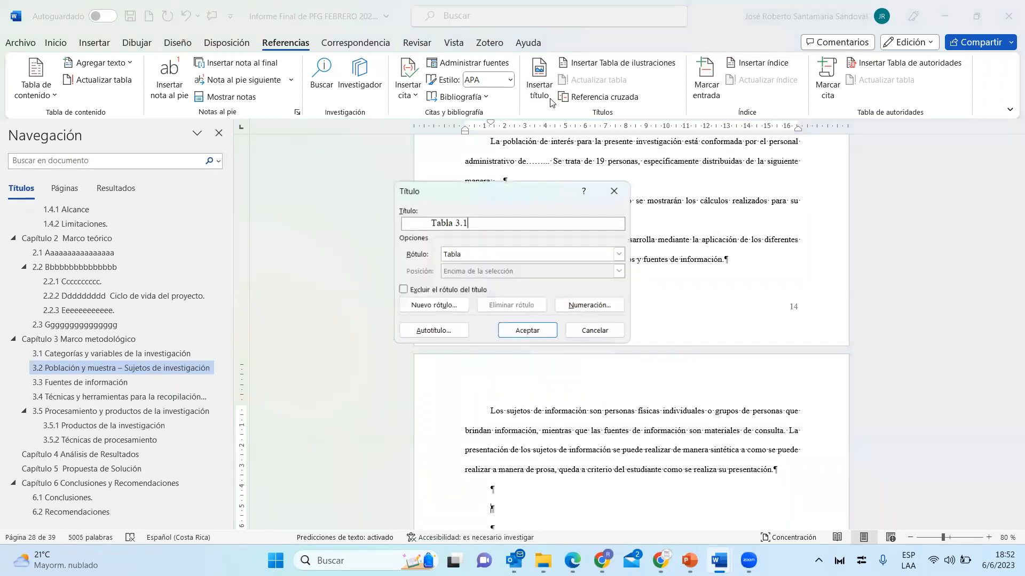
click(469, 251)
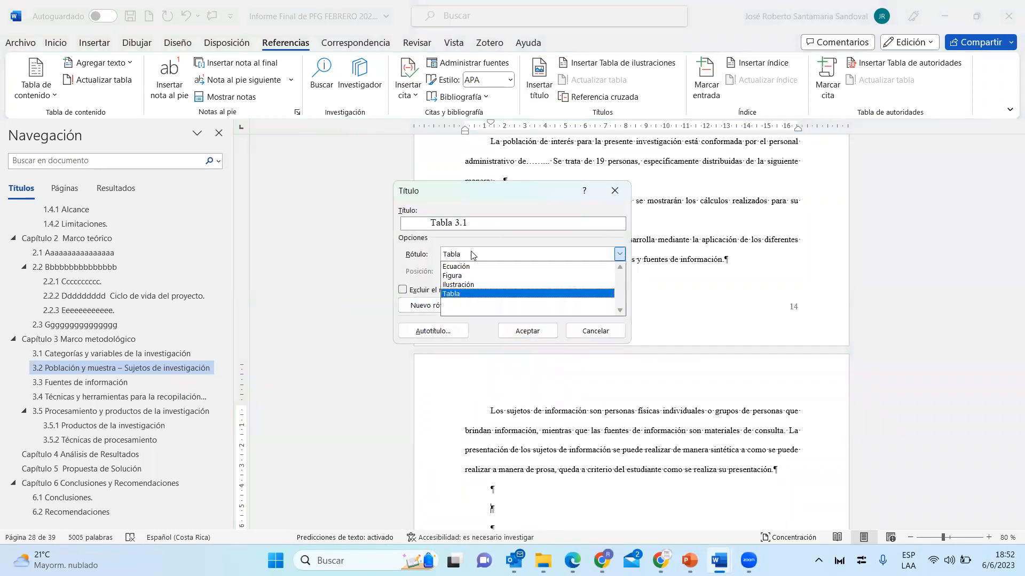
click(416, 251)
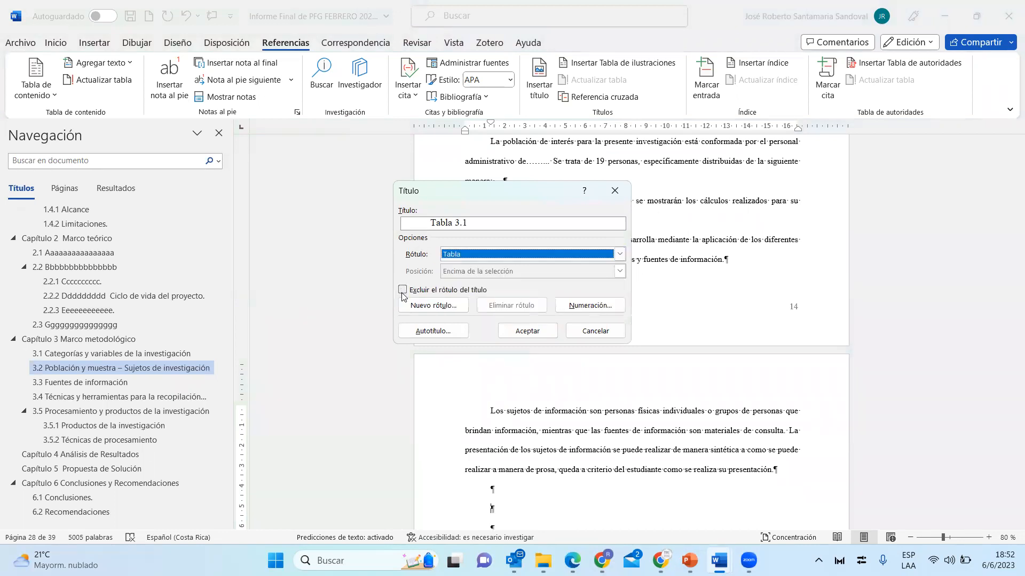
click(420, 307)
text(Cuadro)
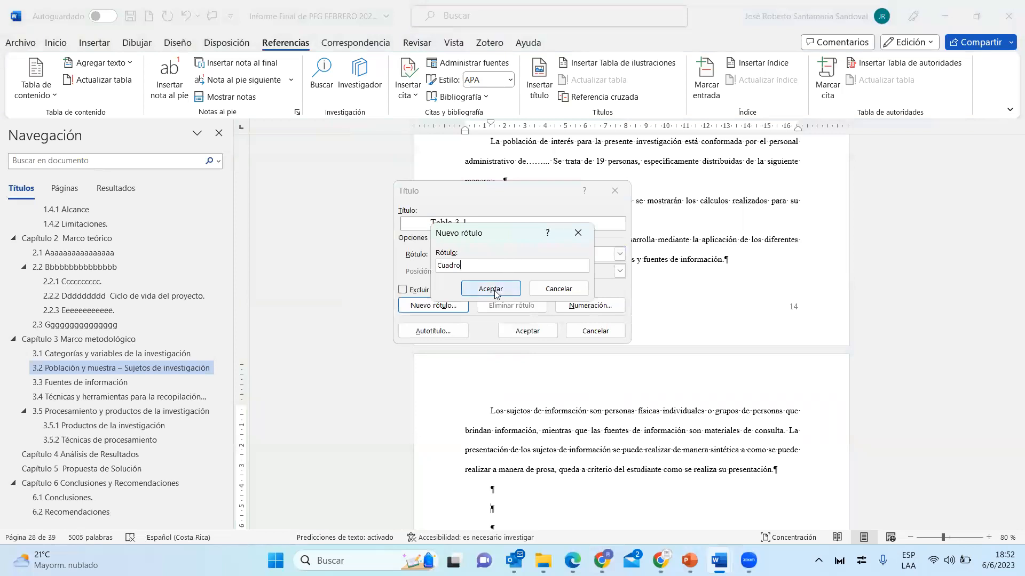
click(491, 288)
Step: Include the Título 1 chapter number with a period separator in the Cuadro numbering and insert the caption
click(590, 306)
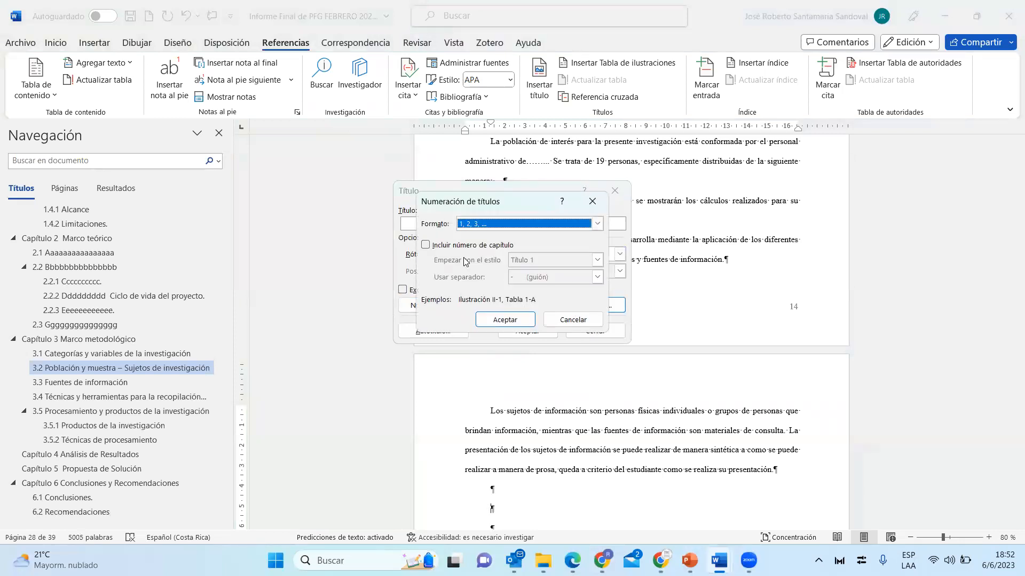
click(425, 245)
click(543, 278)
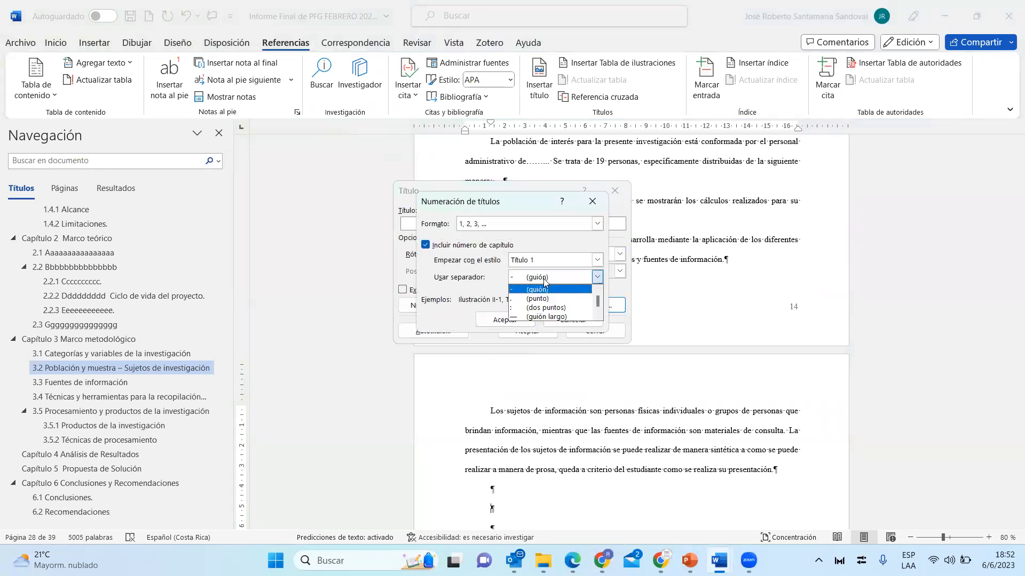
click(545, 299)
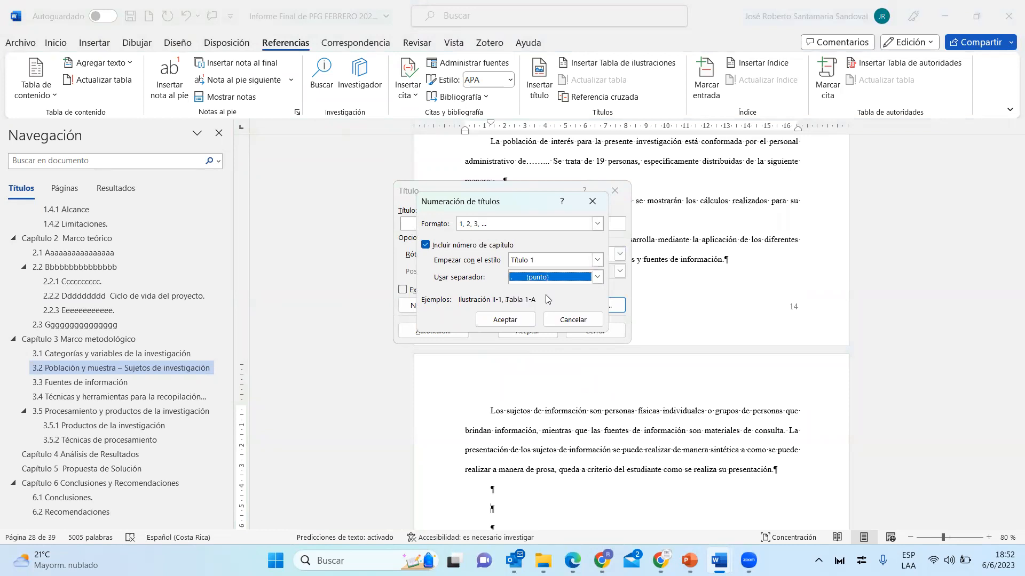
click(526, 319)
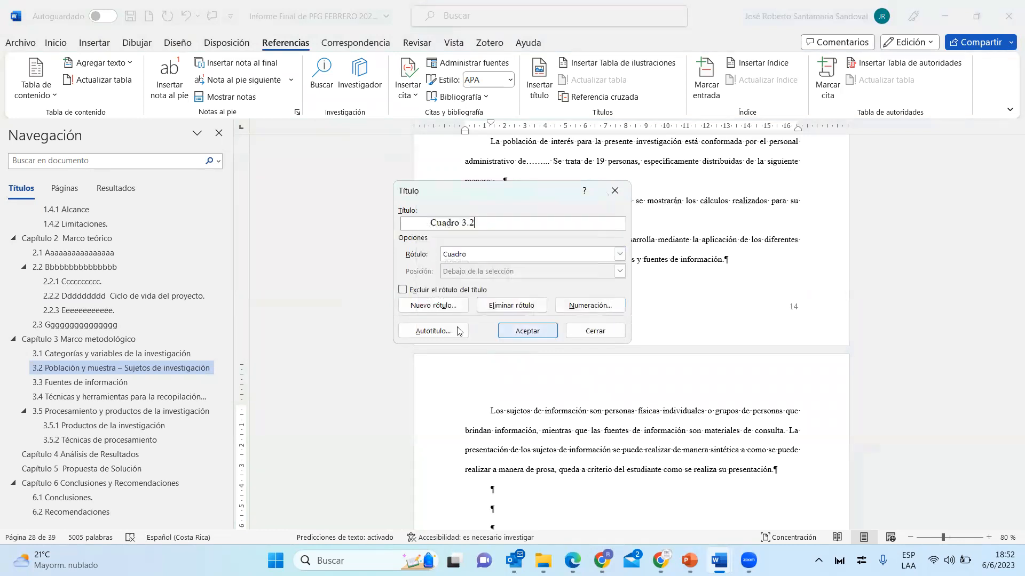
click(525, 331)
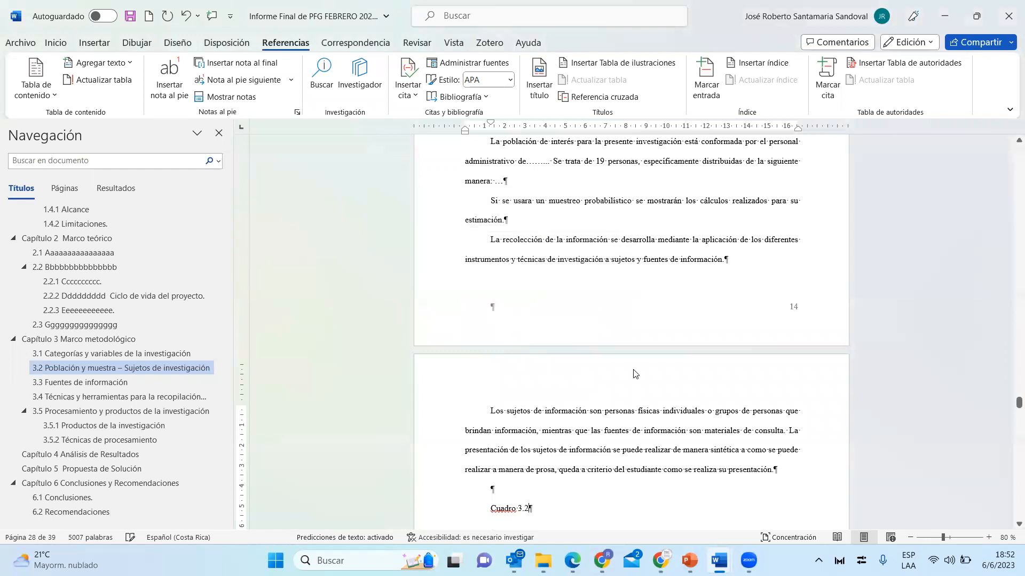
Step: Make the "Cuadro 3.2" label bold with a period after it, and add the non-bold italic title "Nombre del cuadro"
scroll(633, 372, up, 4)
scroll(633, 372, up, 4)
drag(490, 275, 534, 288)
scroll(534, 288, down, 10)
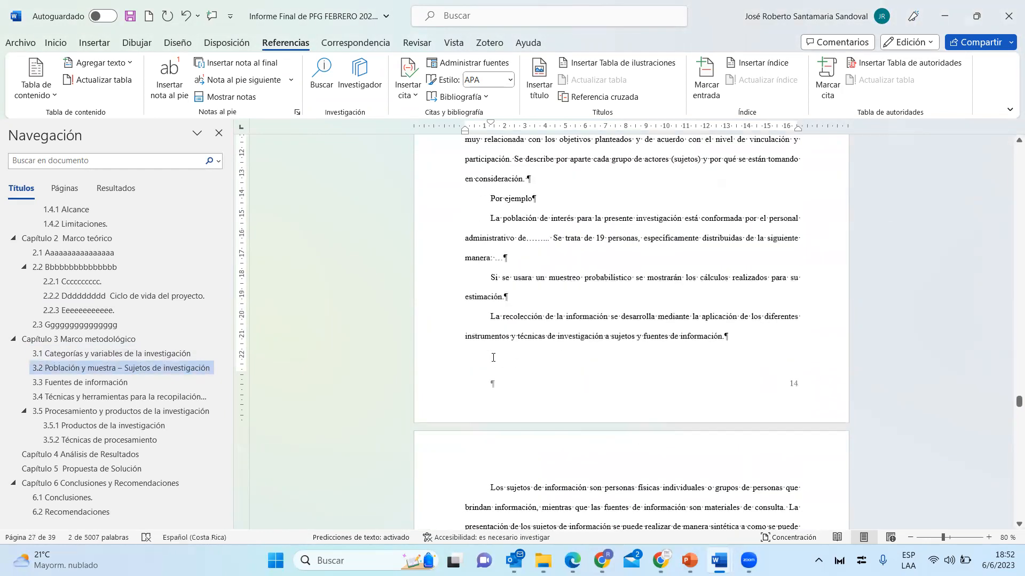
scroll(493, 358, down, 3)
drag(491, 354, 532, 354)
key(ctrl+b)
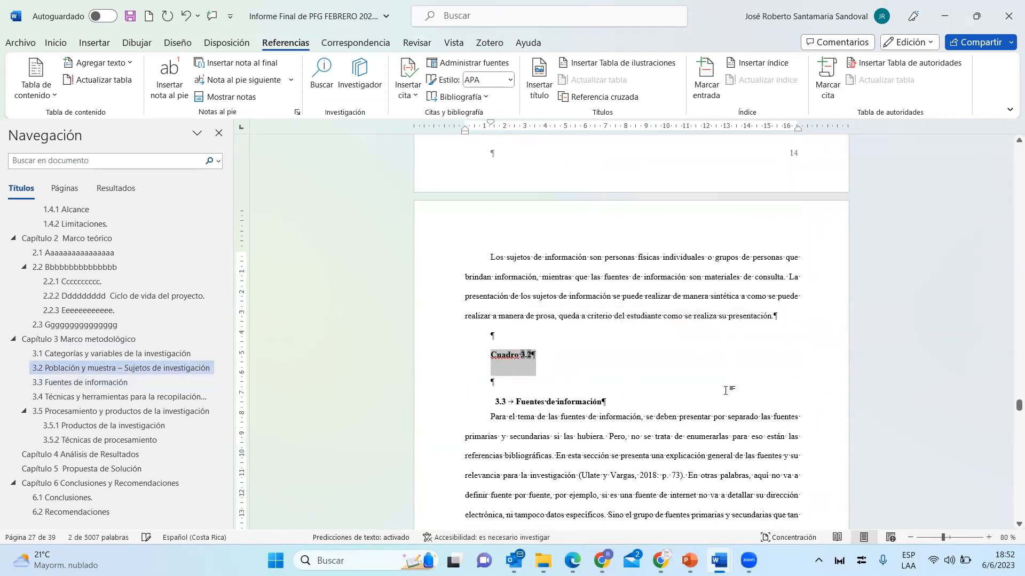
click(726, 390)
key(Left)
text(.)
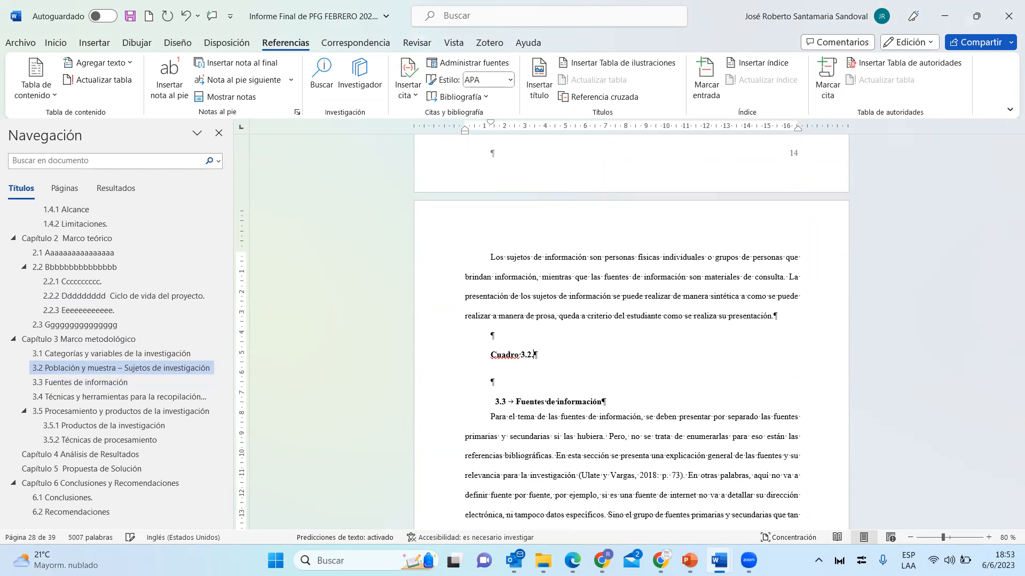
key(ctrl+i)
text(Nombre del cuadro)
Step: Go to the Índice de Cuadros and update its entire table
scroll(104, 357, up, 8)
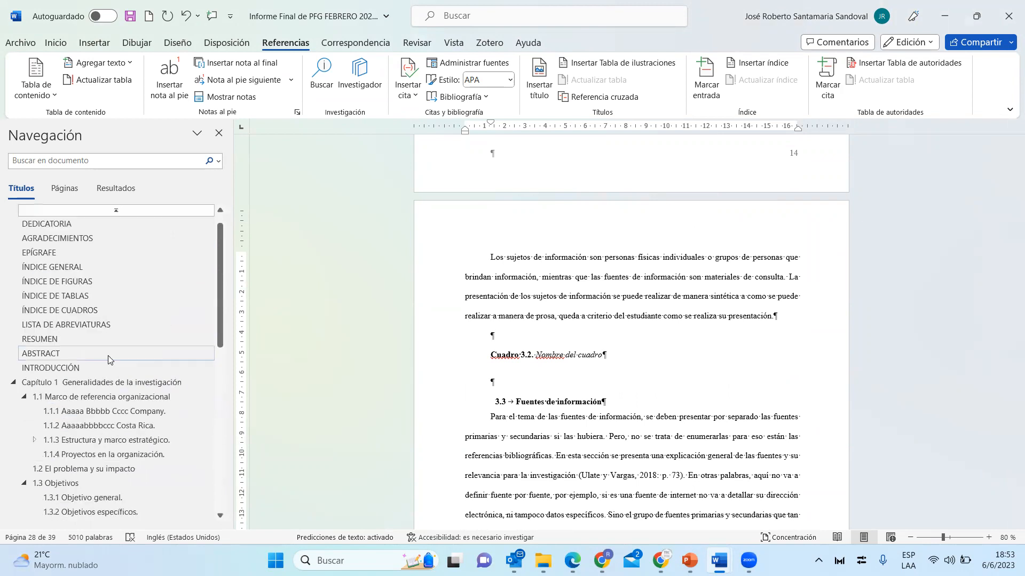
click(80, 310)
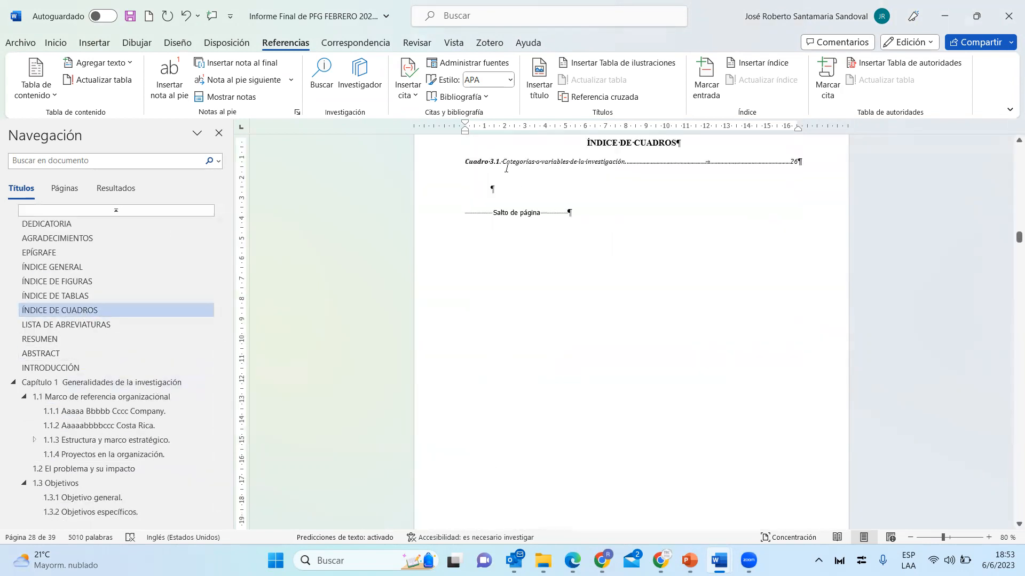
right_click(506, 166)
click(567, 281)
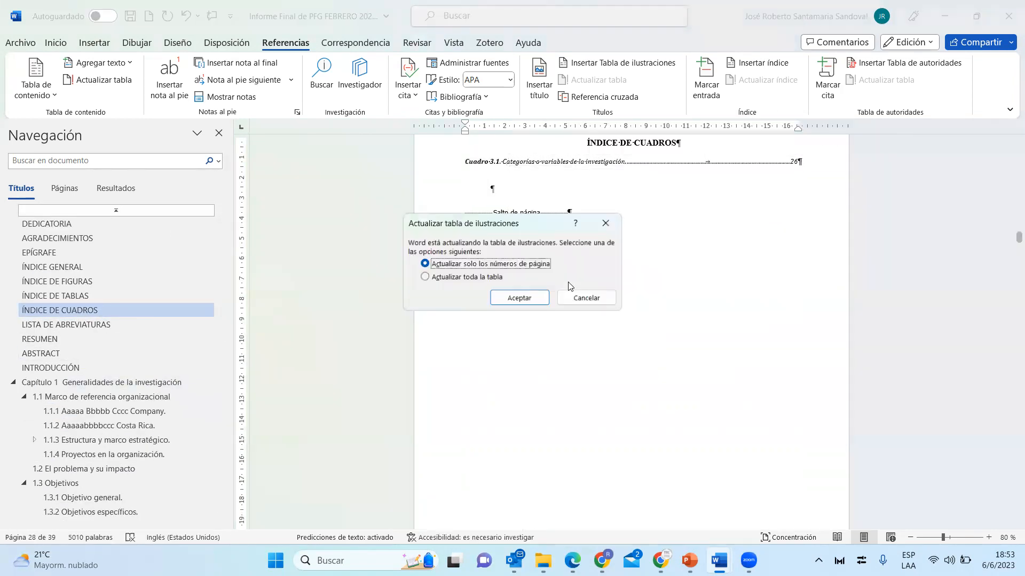
click(502, 277)
click(518, 298)
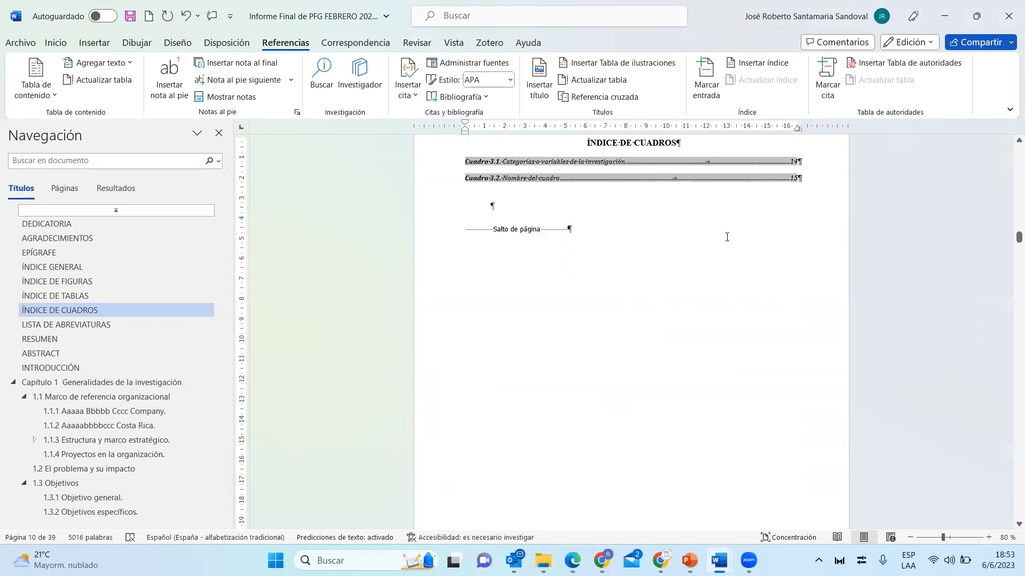
Step: Review the Índice de Figuras and Índice de Tablas, and follow the Figura 1.1 entry to examine its caption
click(57, 281)
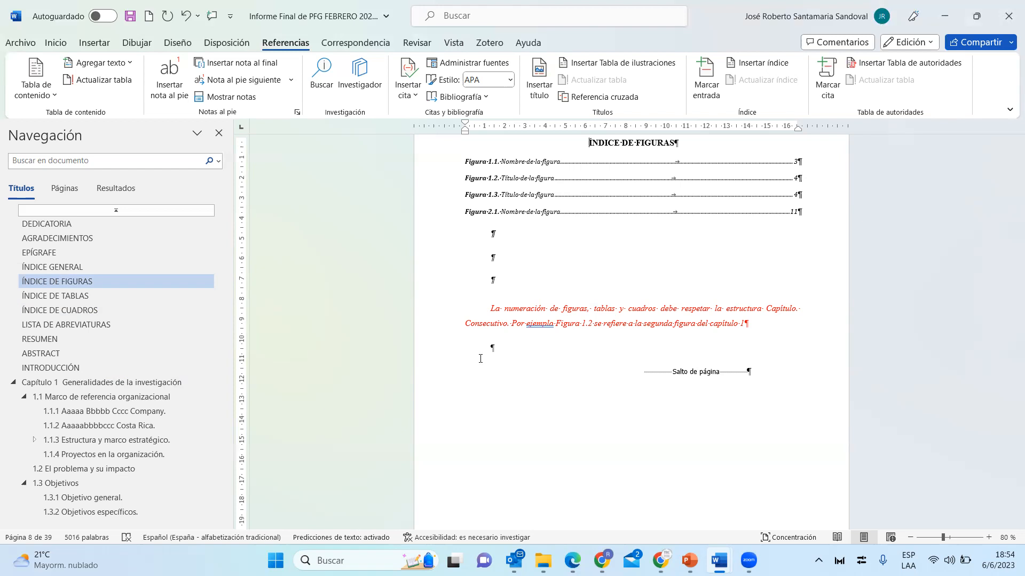
click(63, 291)
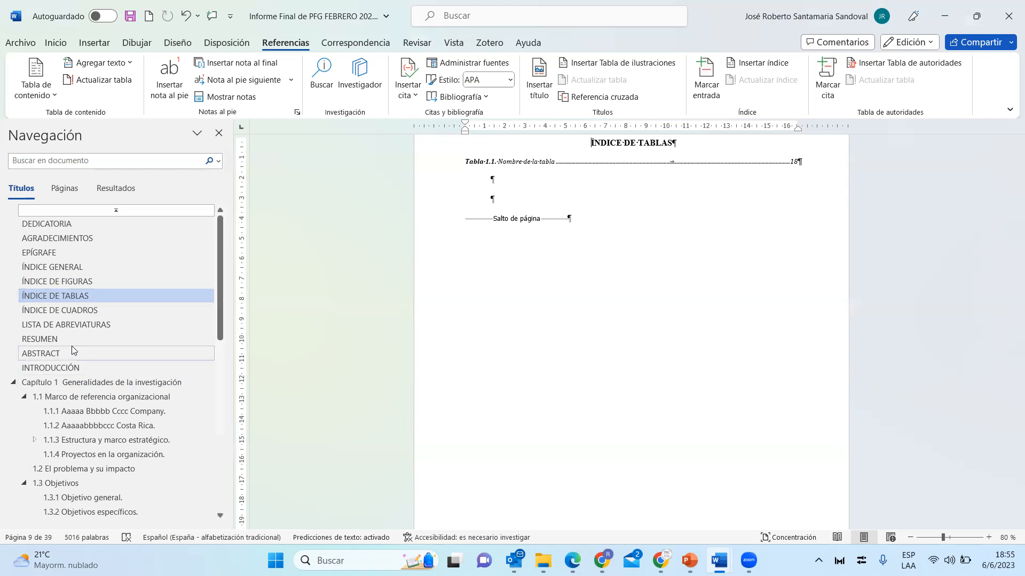
click(92, 296)
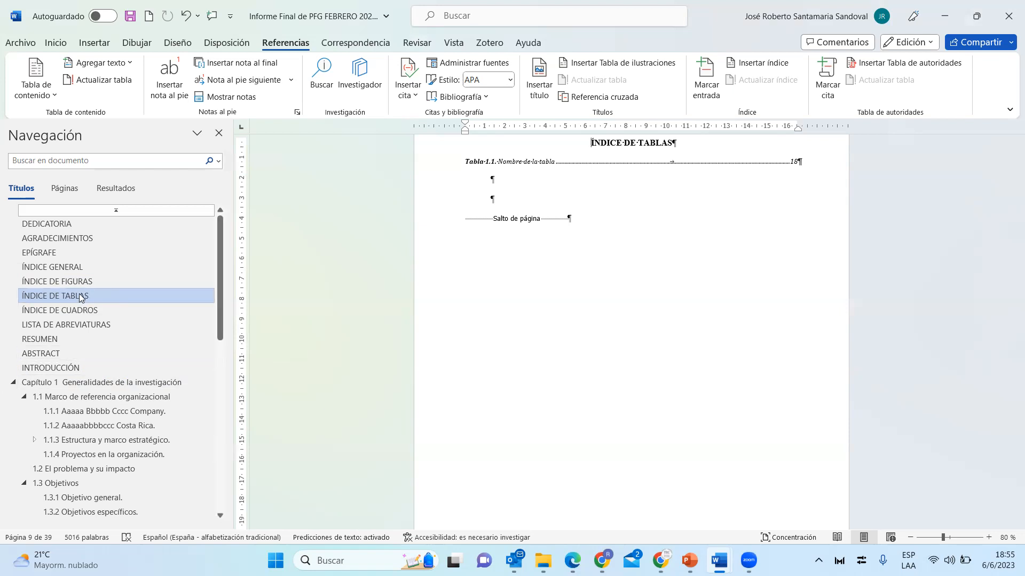
click(76, 285)
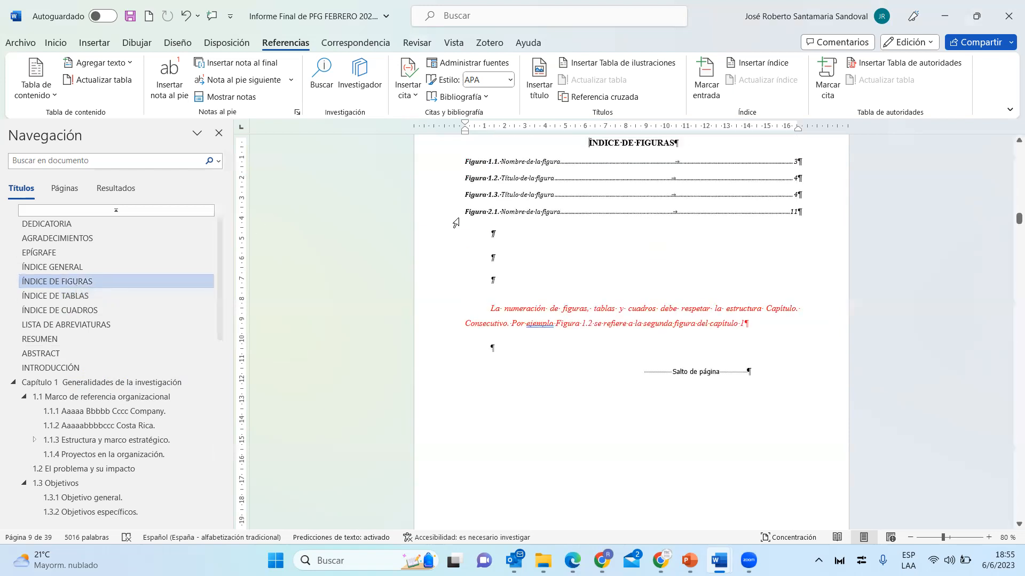
ctrl+click(492, 166)
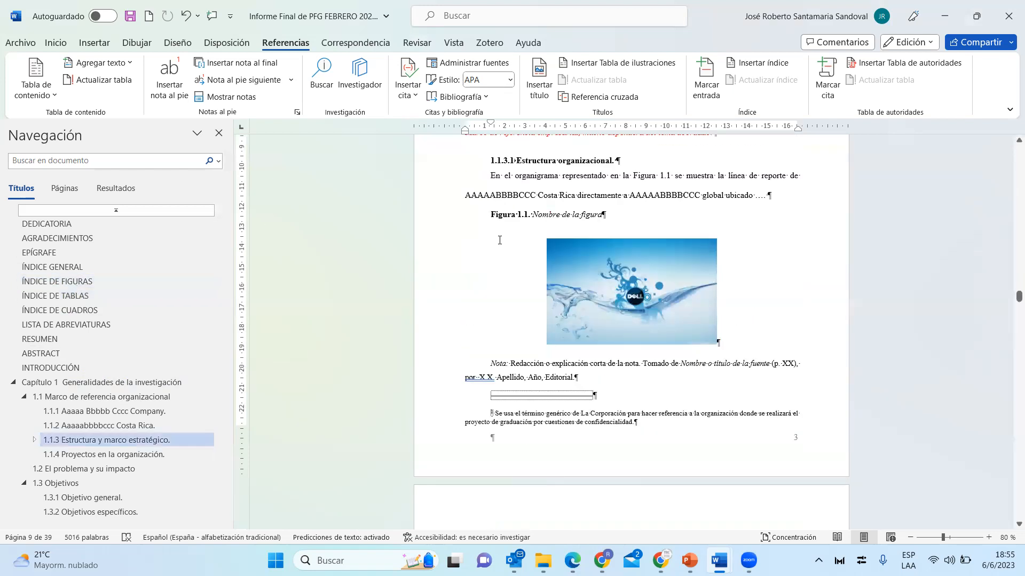
drag(481, 219, 617, 216)
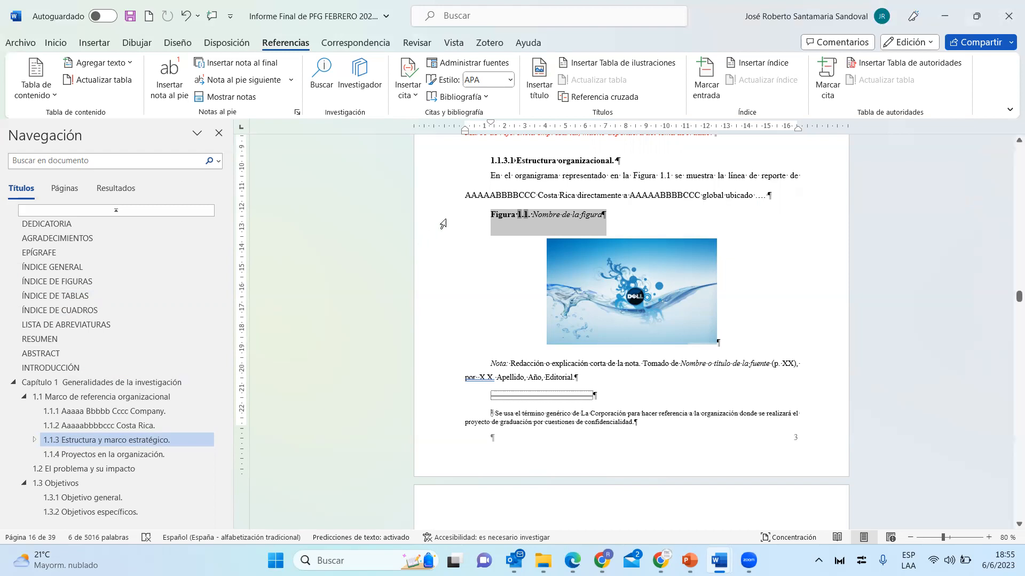
Step: Follow the Tabla 1.1 entry from the Índice de Tablas and hide the document's formatting marks
click(76, 294)
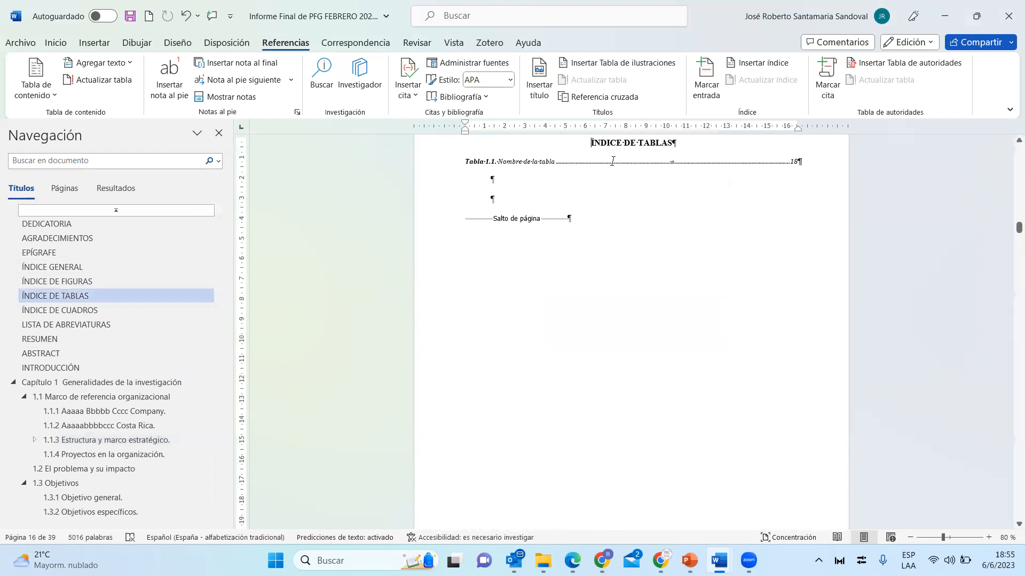
ctrl+click(494, 167)
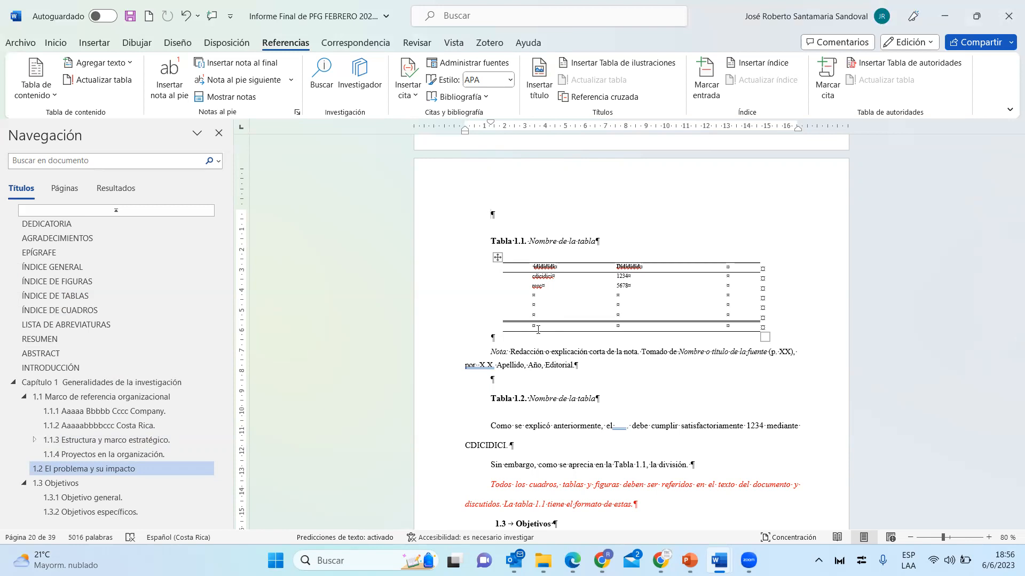
click(990, 538)
click(990, 538)
click(990, 538)
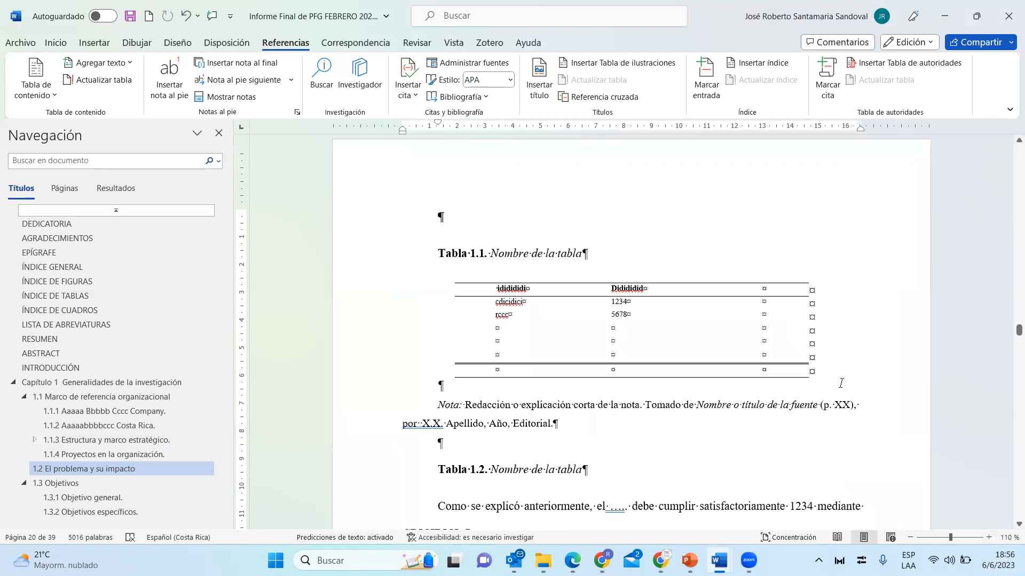
click(64, 42)
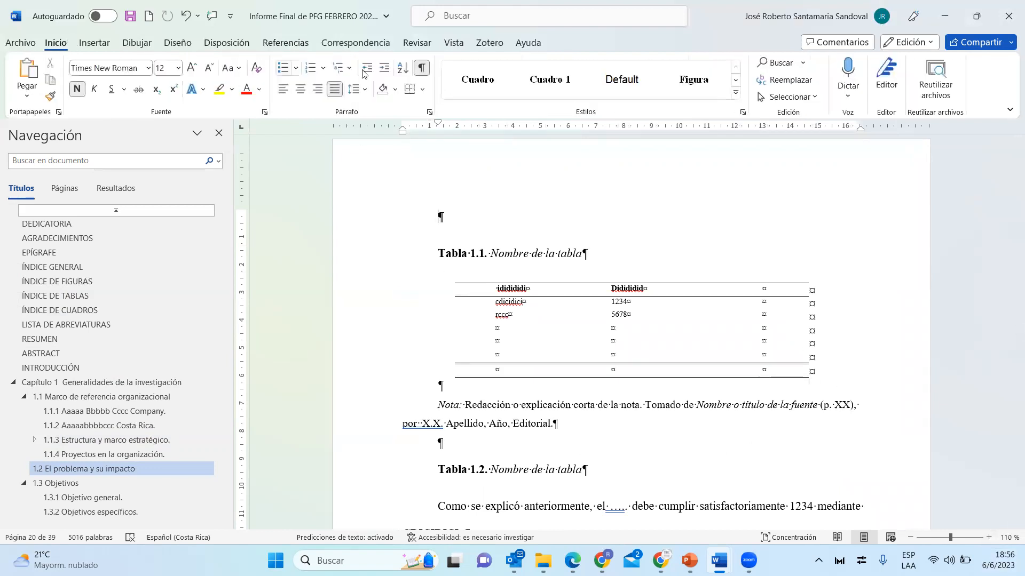
click(416, 70)
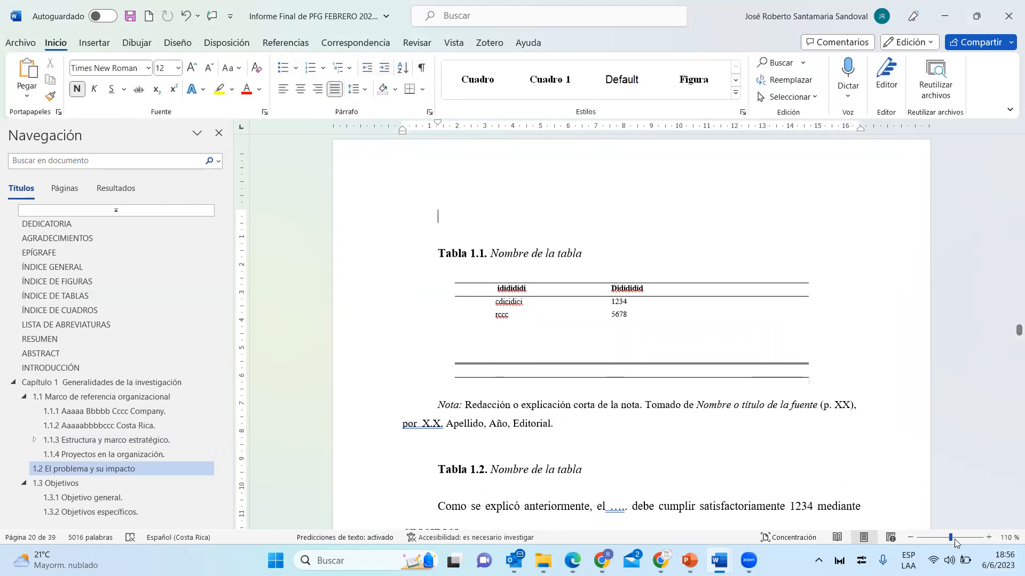
click(989, 538)
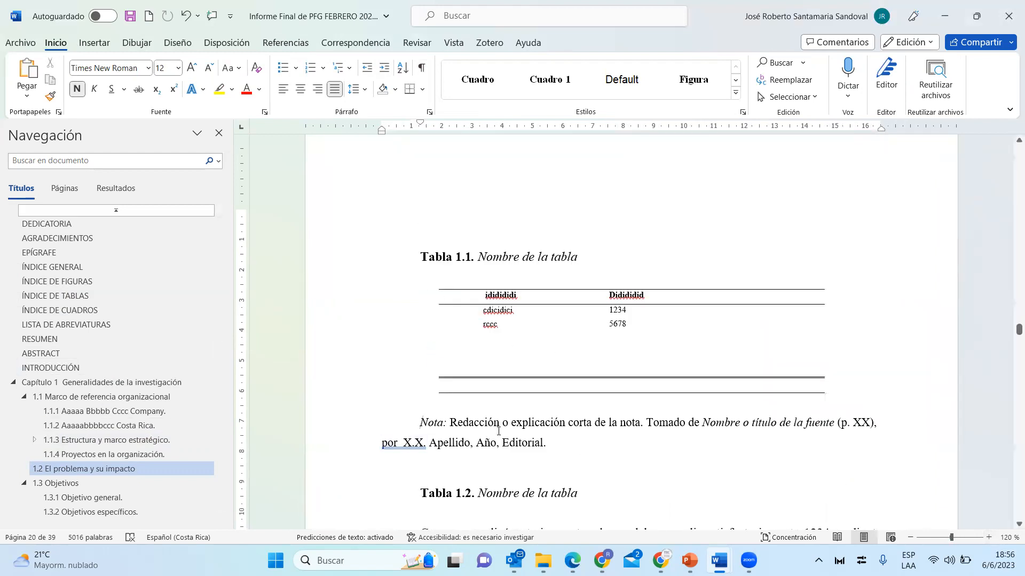
Step: Examine the source note below Tabla 1.1, and follow the Figura 1.1 entry from the Índice de Figuras to examine that figure's note
drag(419, 422, 573, 445)
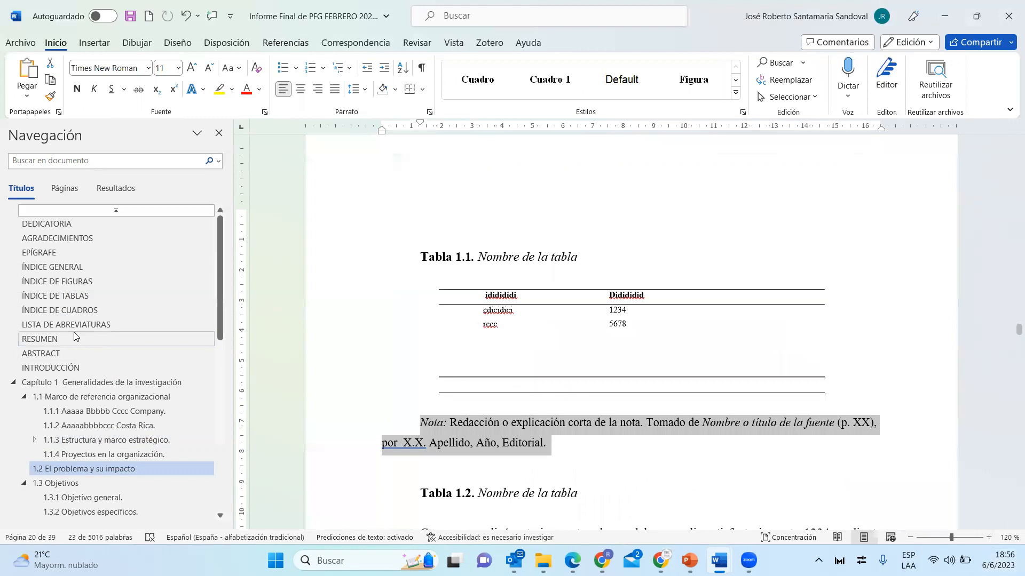
click(52, 284)
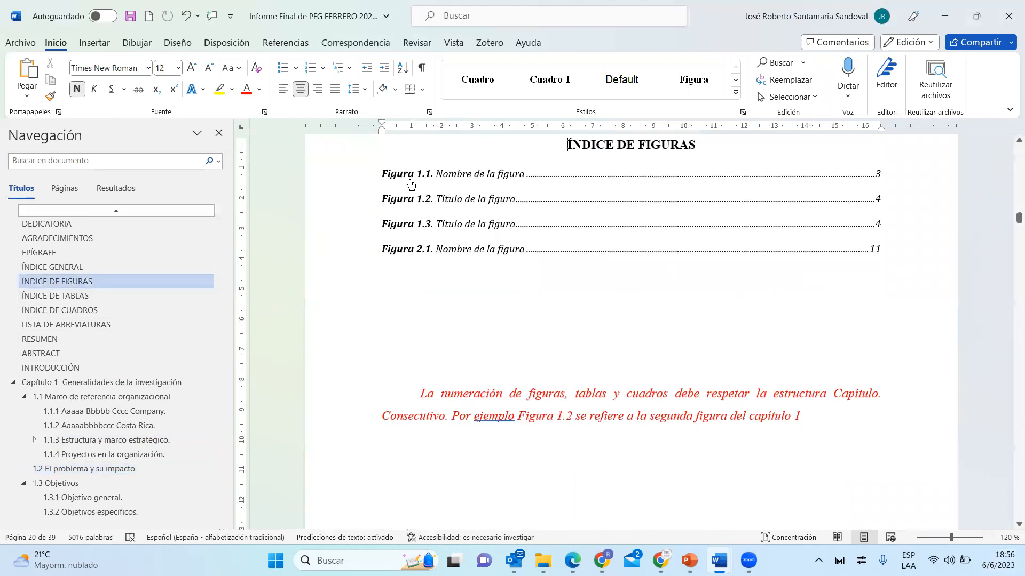
click(412, 181)
ctrl+click(413, 179)
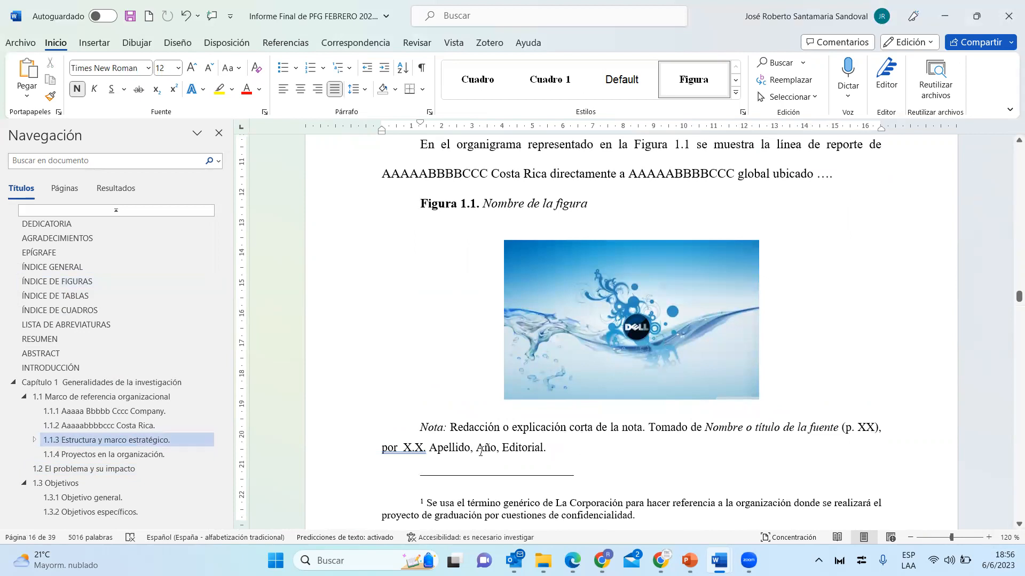
triple_click(567, 444)
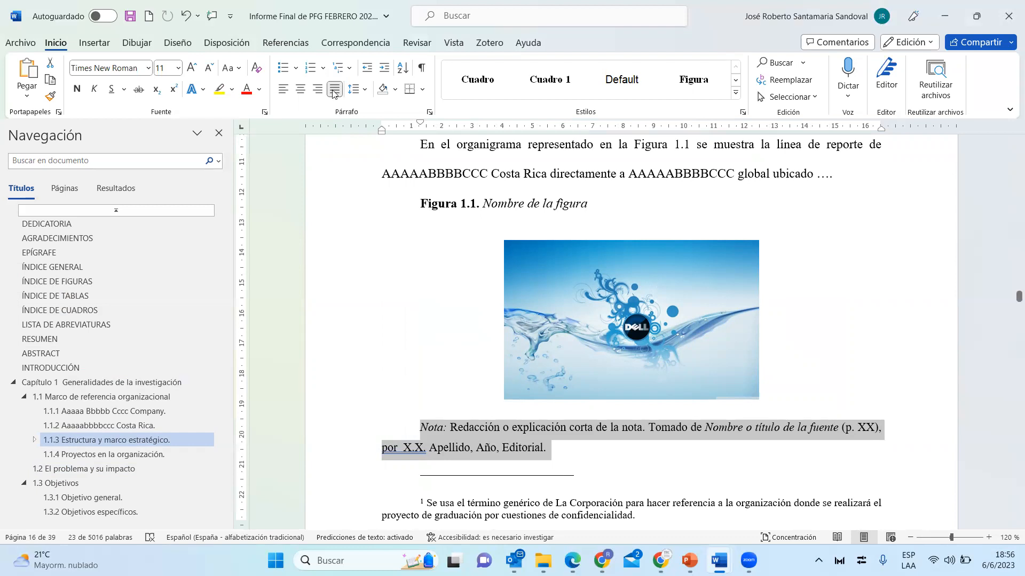
click(487, 144)
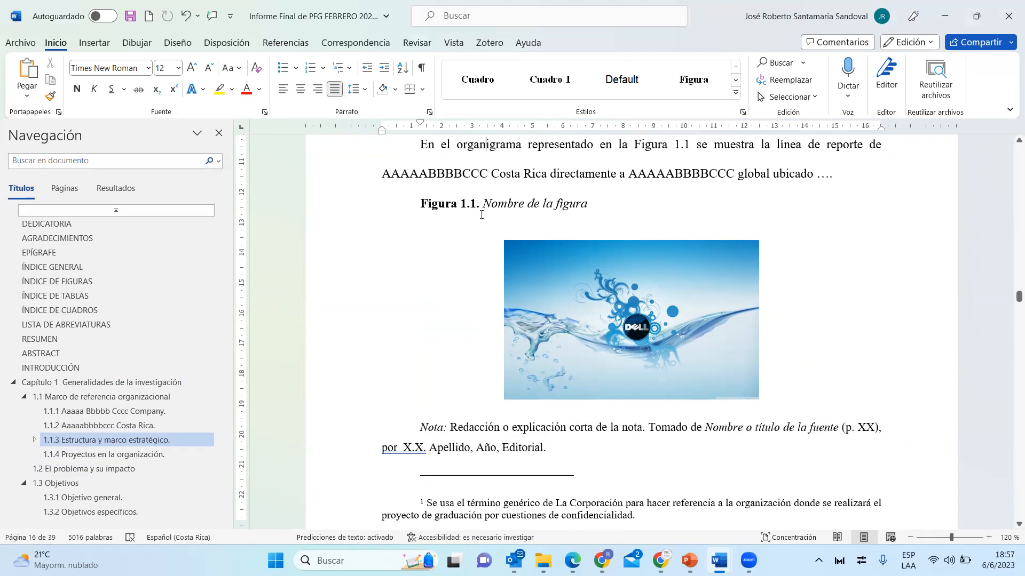
click(424, 428)
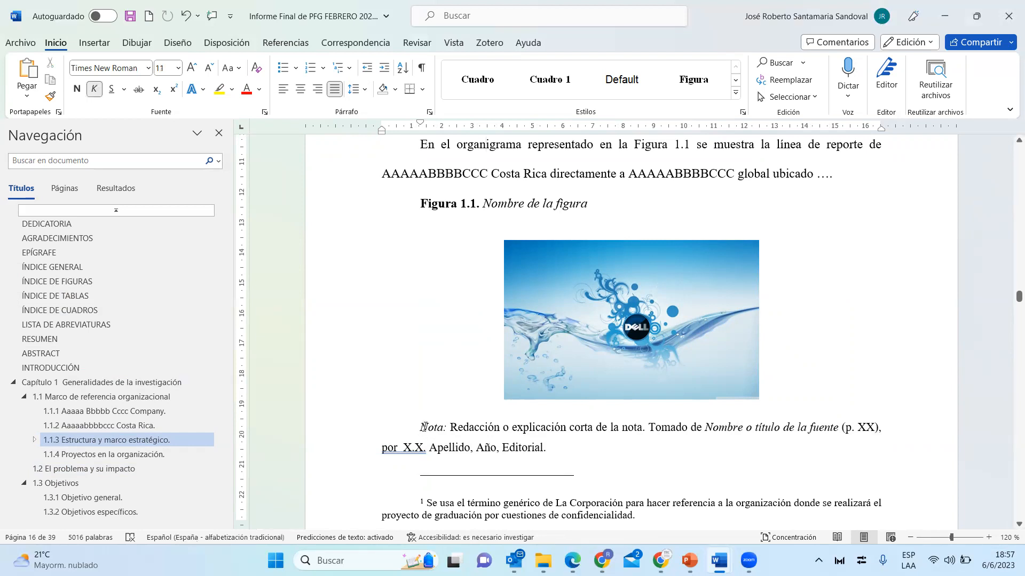
triple_click(516, 450)
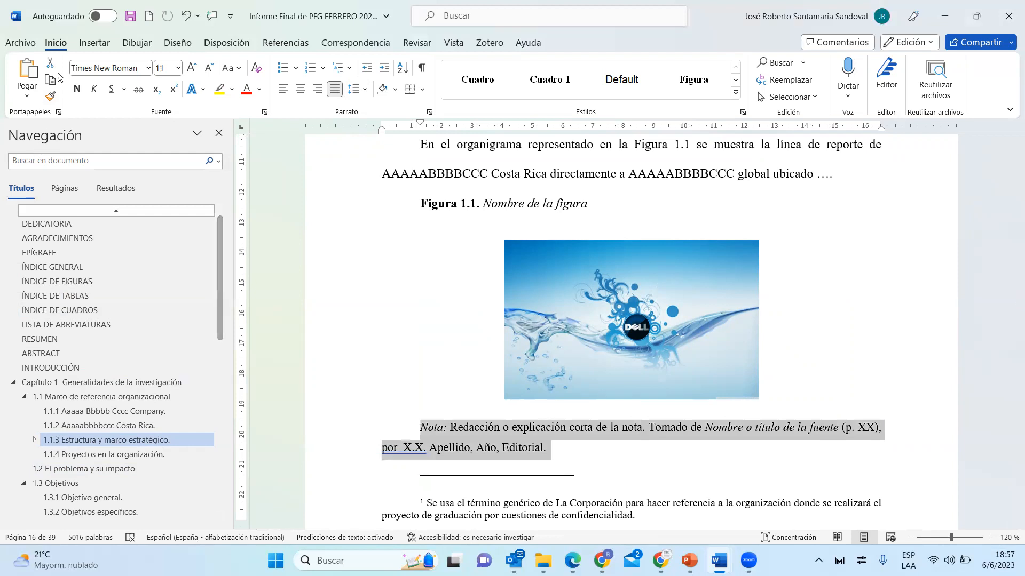
Step: Examine the note below Figura 1.1, highlighting its short explanation text "Redacción o explicación corta de la nota"
click(443, 427)
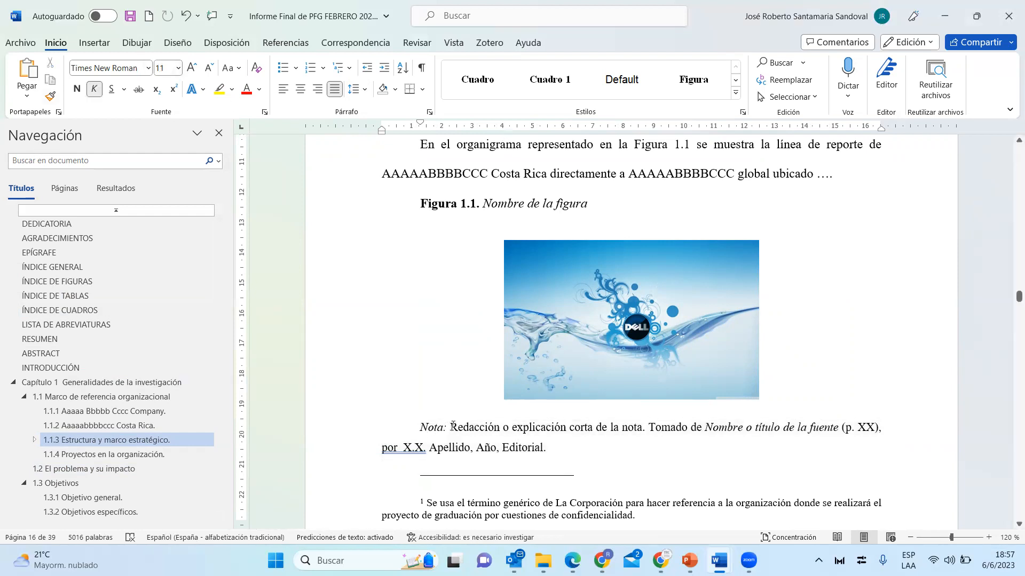
drag(451, 427, 623, 426)
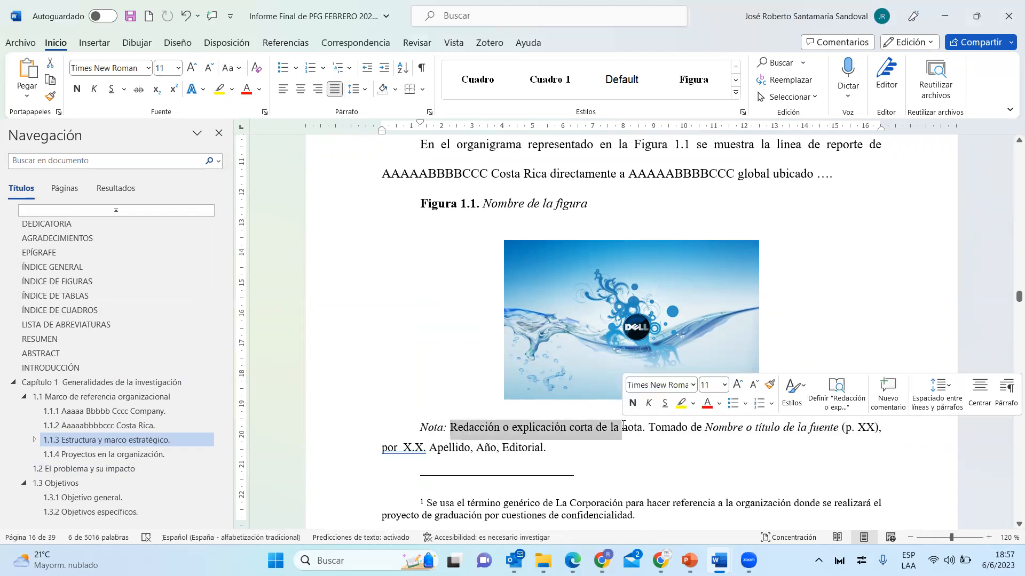
click(542, 400)
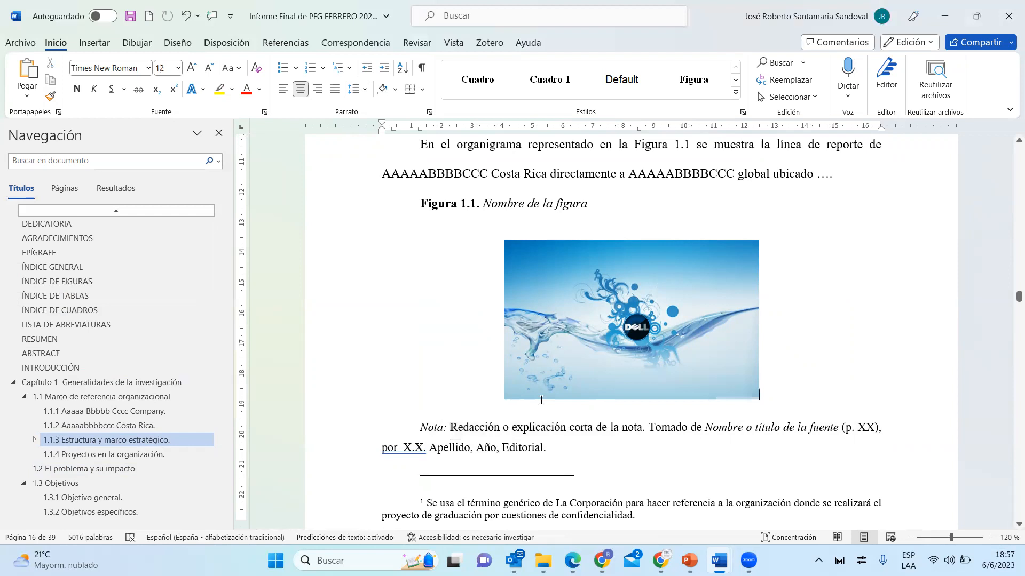
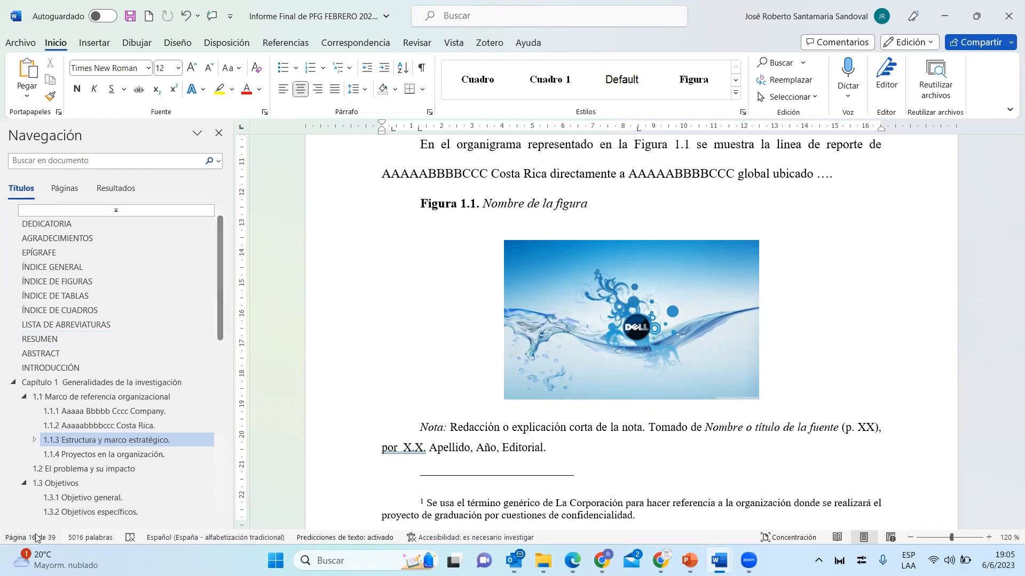
Step: Switch to File Explorer, look through a student's files in the II bimestre 2023 Entregables folder, and return to the Word template
click(543, 560)
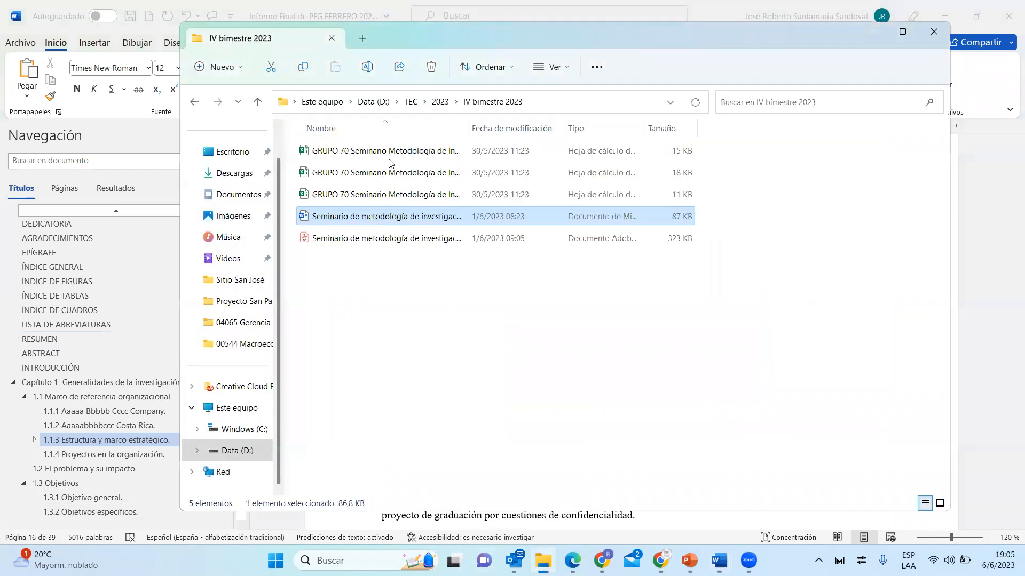
click(438, 102)
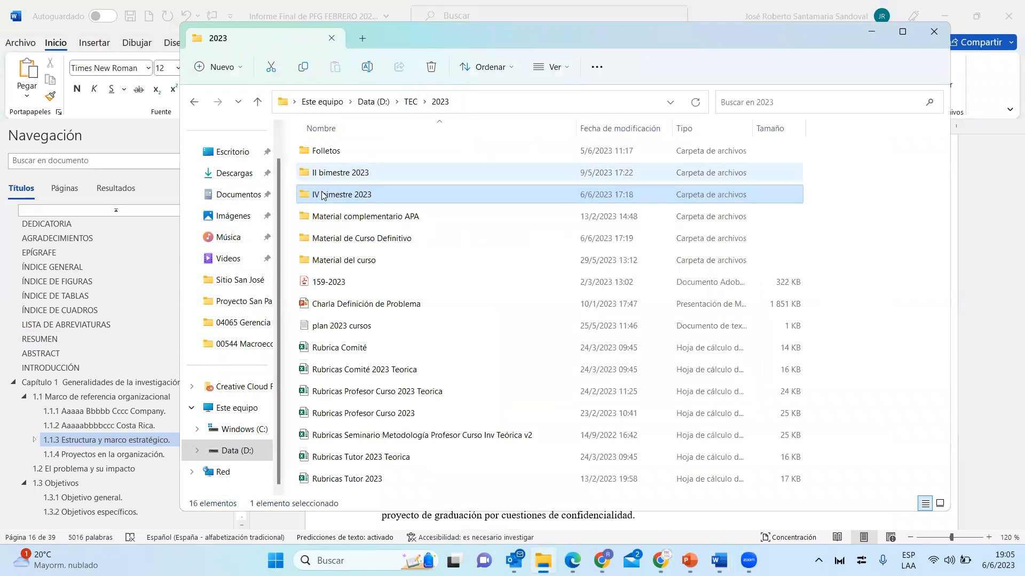
double_click(326, 179)
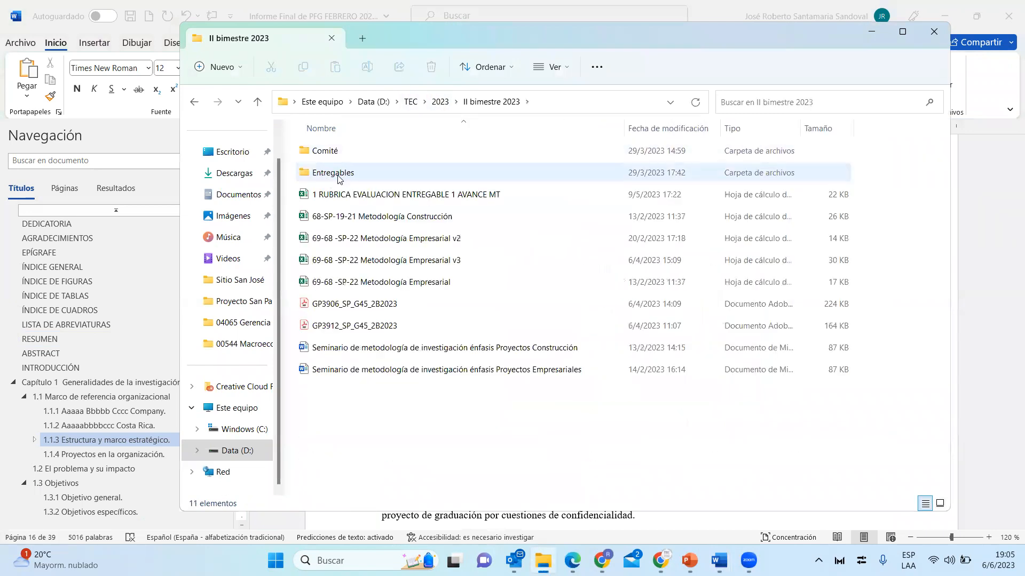
double_click(337, 173)
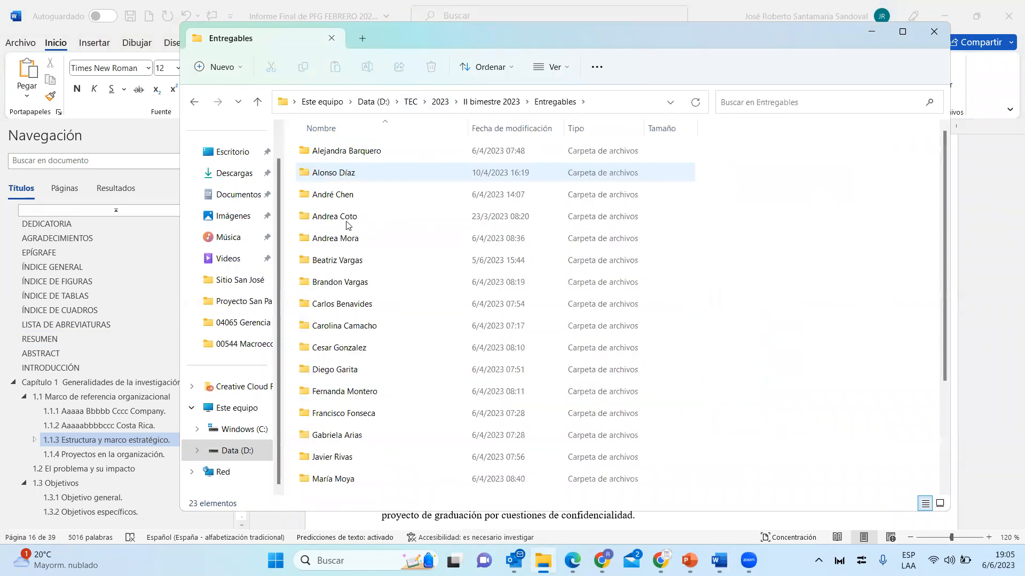
double_click(336, 238)
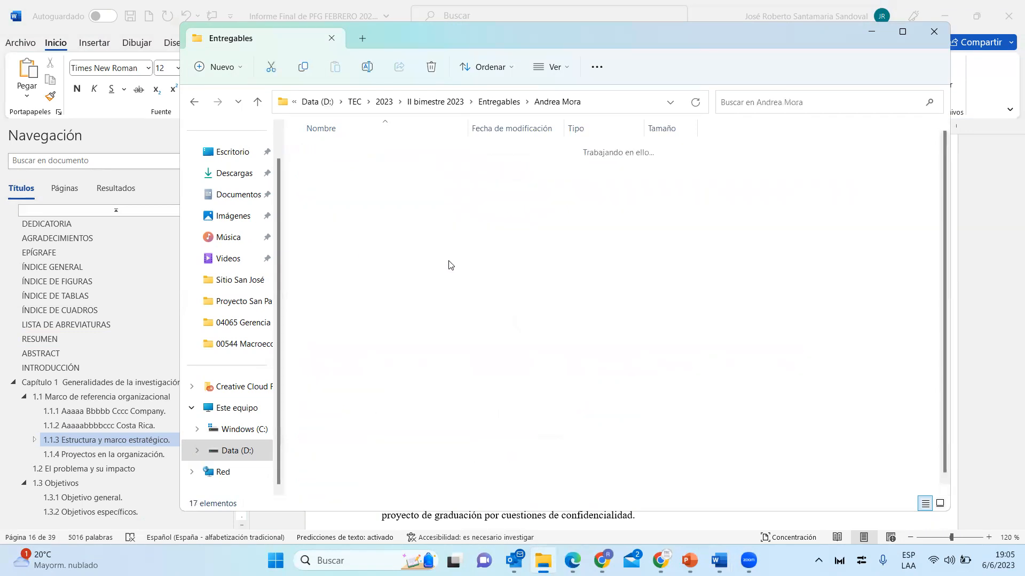
scroll(818, 282, down, 1)
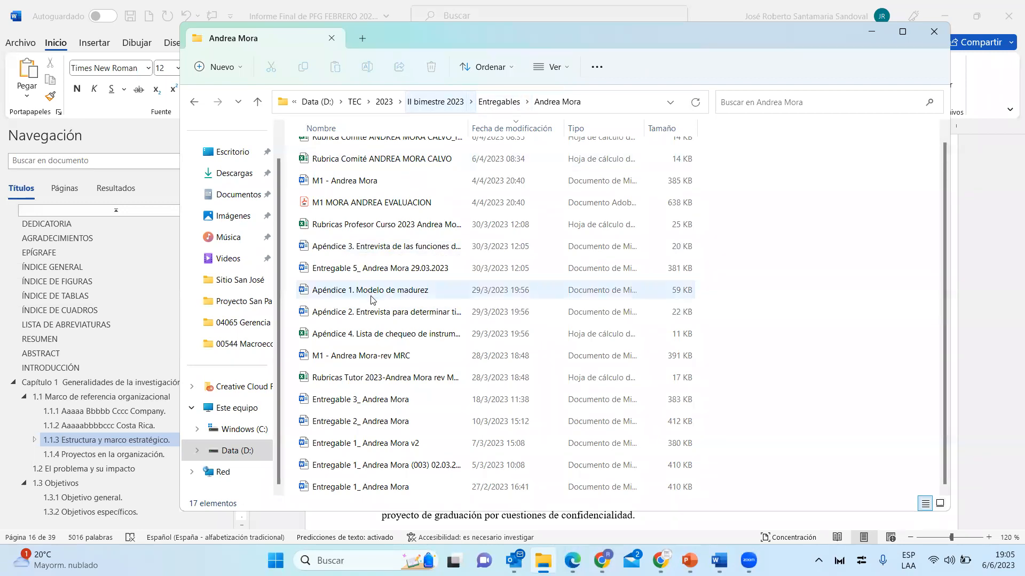
scroll(369, 292, up, 1)
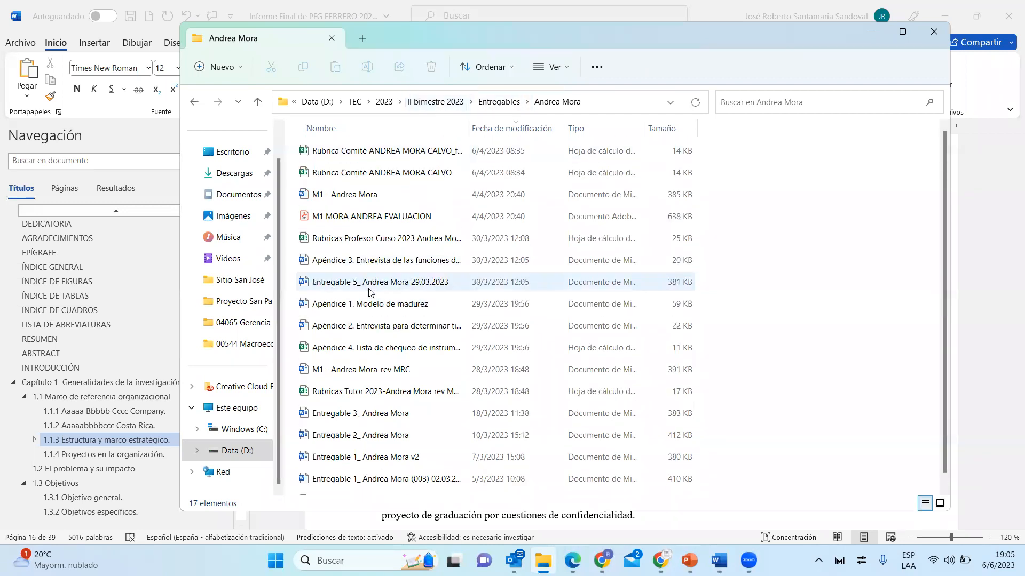
click(499, 102)
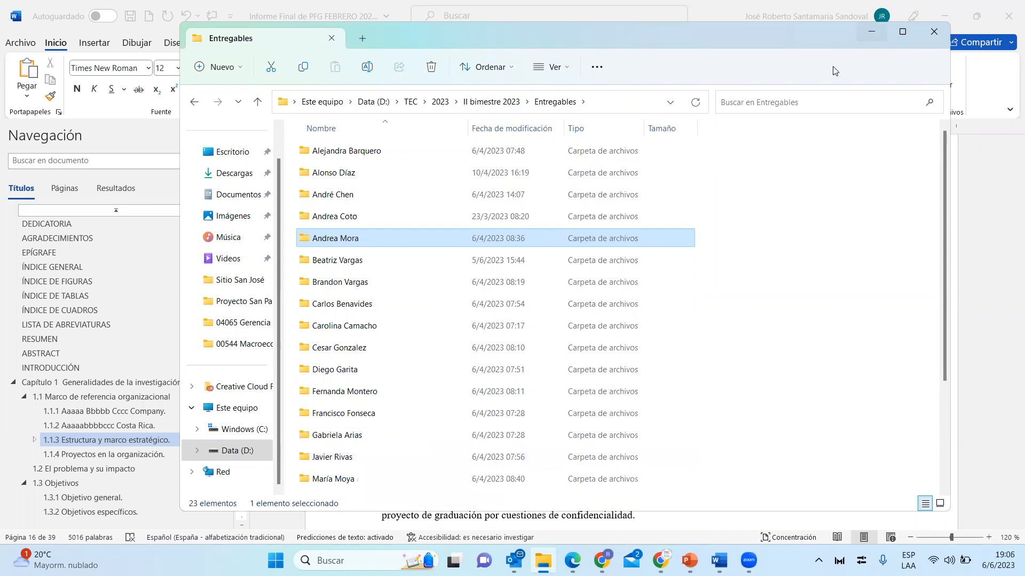
click(871, 32)
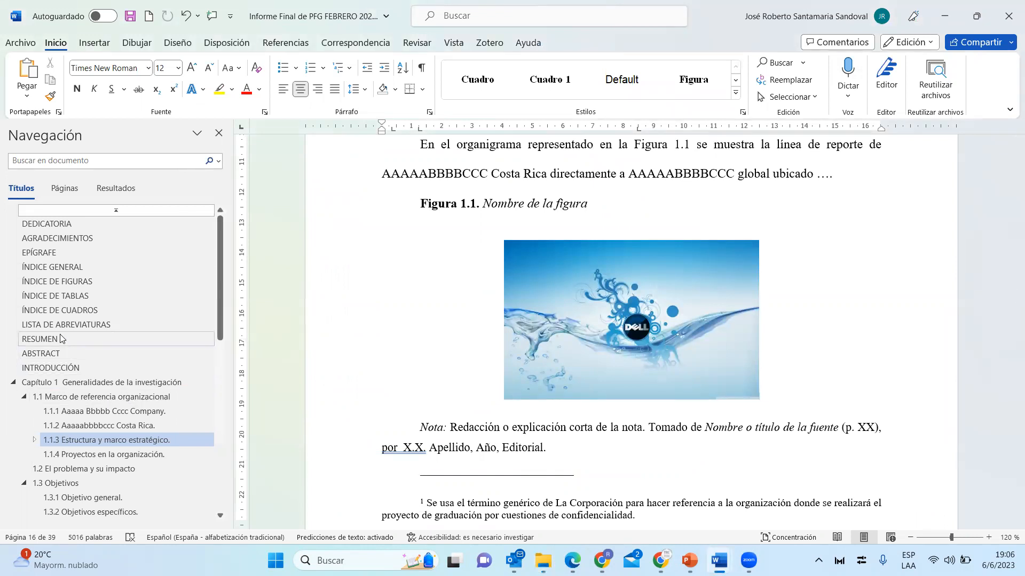
Step: Go to the RESUMEN section and examine its length instructions and Palabras Clave, highlighting the keyword "Administración de proyectos"
click(40, 339)
scroll(774, 352, up, 2)
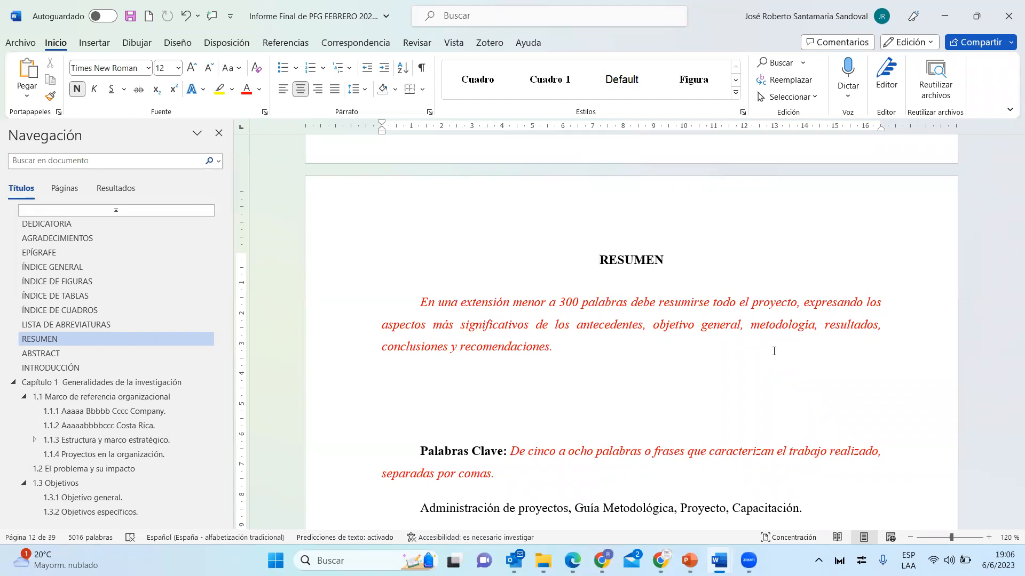
scroll(774, 351, down, 2)
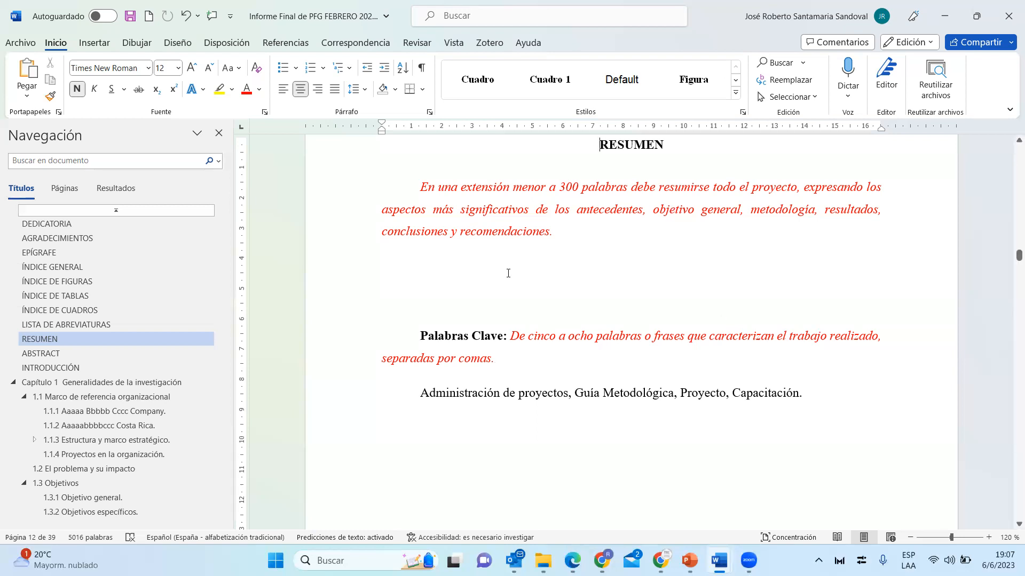
scroll(433, 362, down, 1)
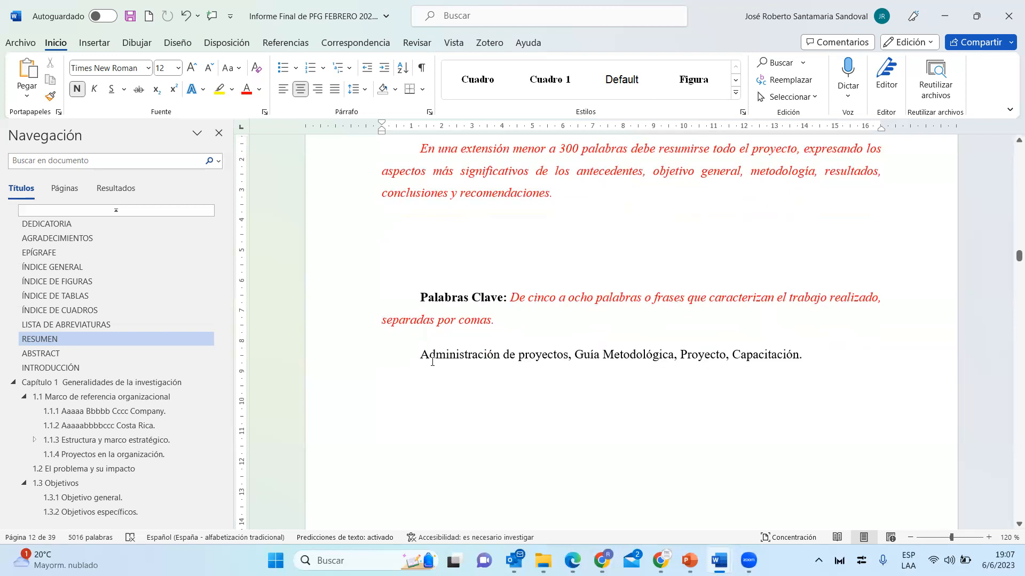
scroll(513, 371, down, 1)
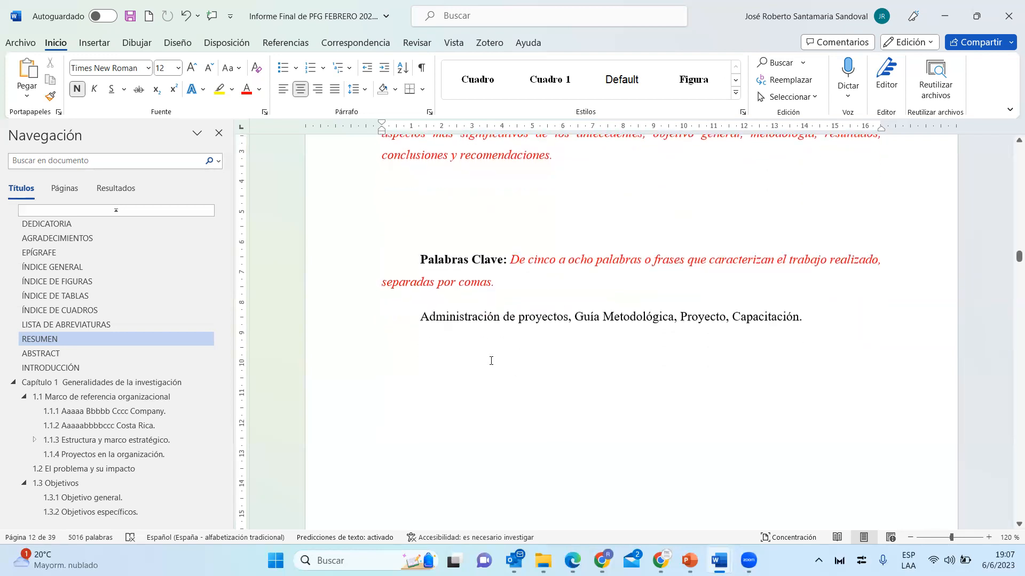
drag(421, 316, 574, 316)
Step: Compare the RESUMEN page with the ABSTRACT page and examine the ABSTRACT heading and its Key Words line
scroll(570, 354, down, 12)
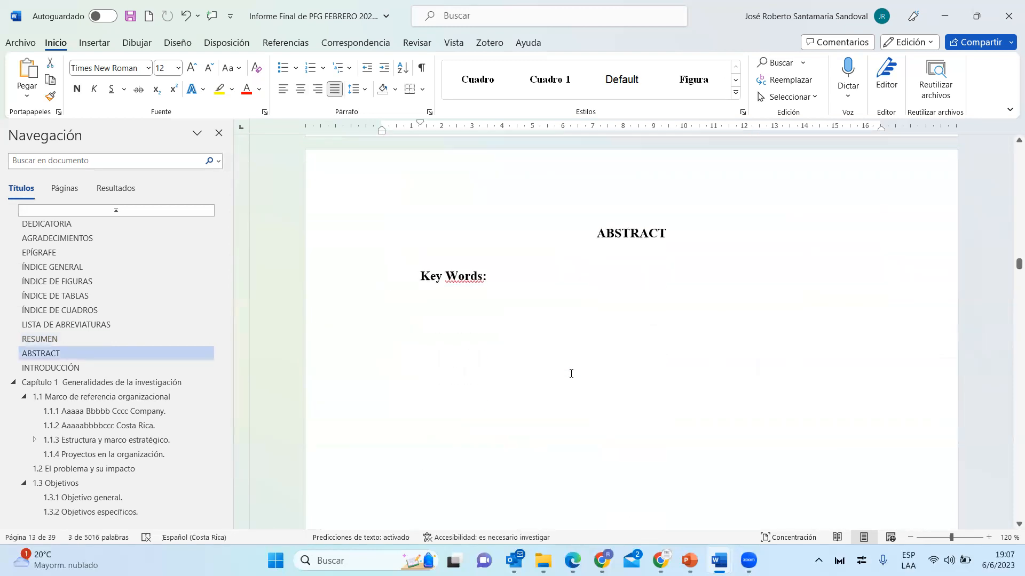
scroll(570, 373, up, 10)
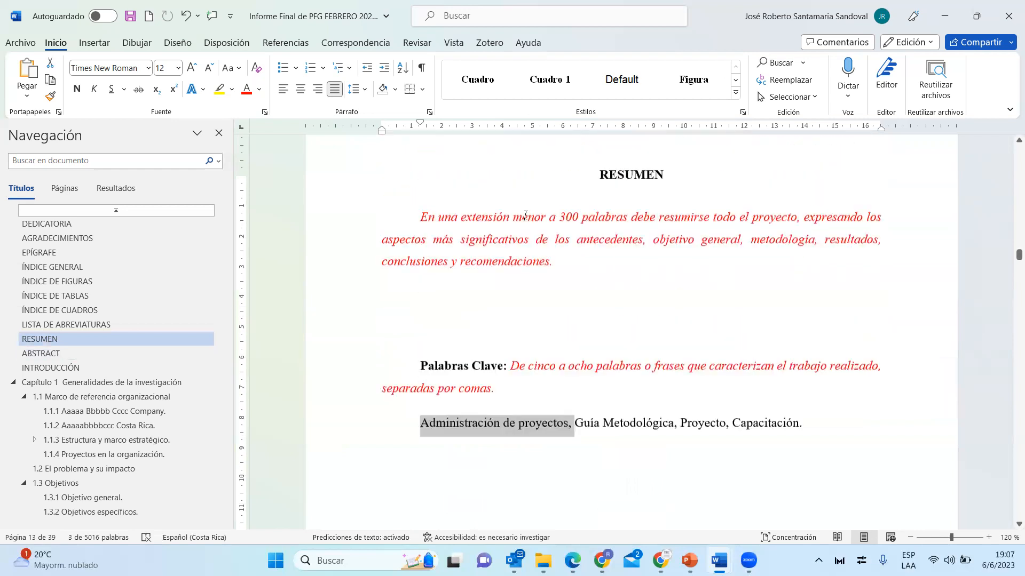
scroll(540, 308, down, 10)
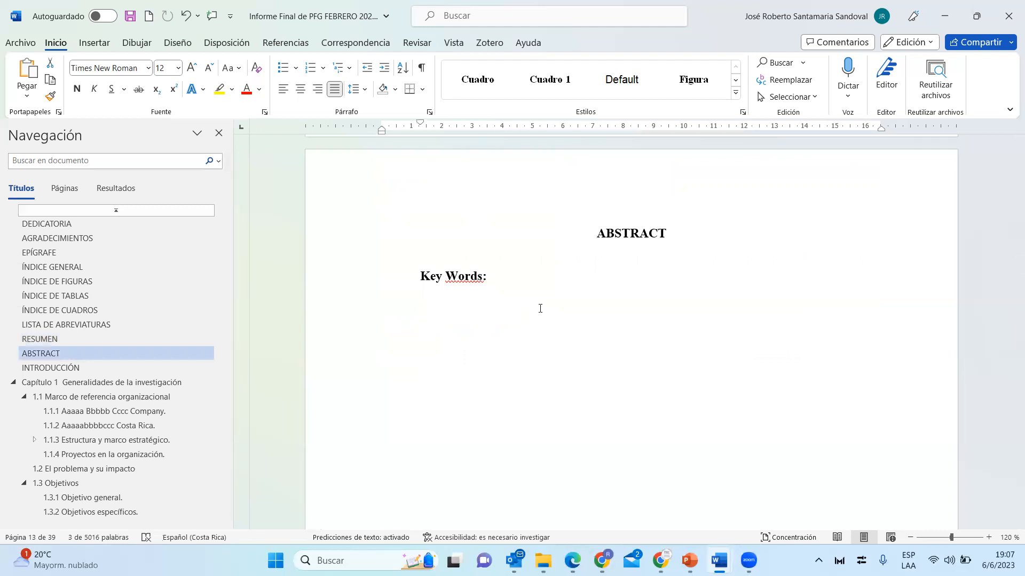
click(482, 248)
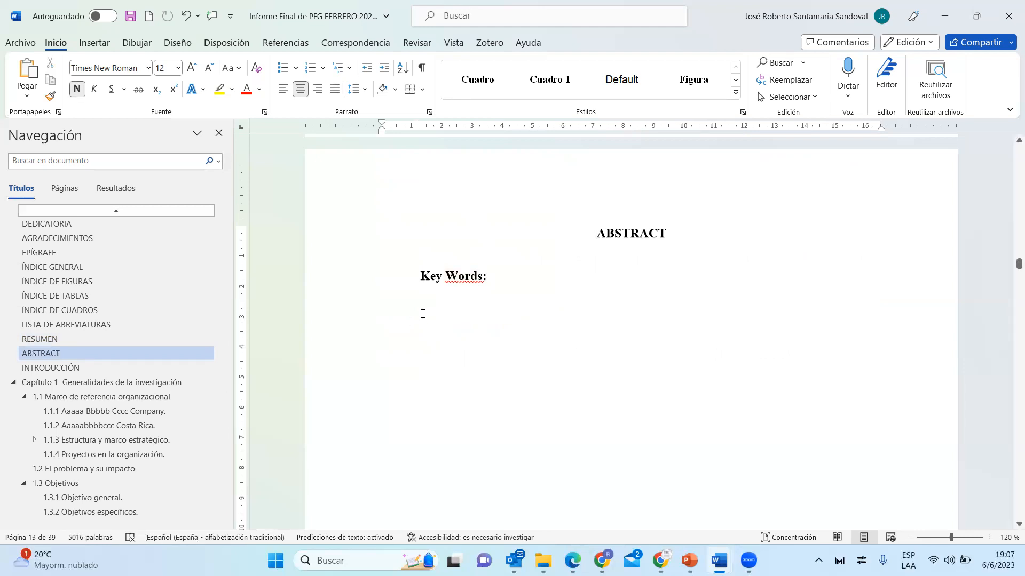
scroll(422, 314, down, 2)
scroll(422, 314, up, 3)
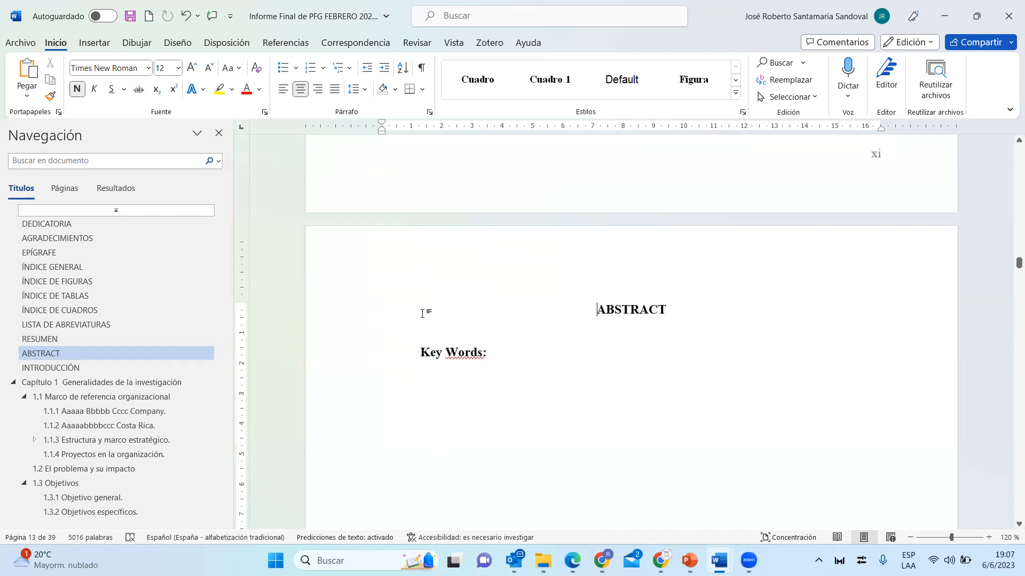
Step: Go to the INTRODUCCIÓN section and read its instructions on content, length, page numbering and indentation
click(64, 368)
scroll(532, 289, down, 2)
scroll(531, 288, up, 3)
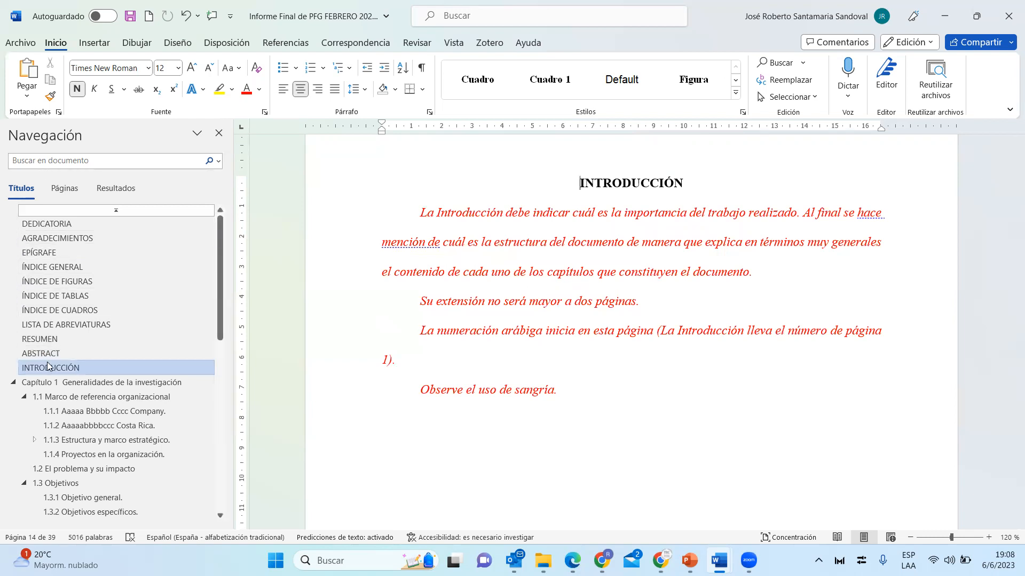
Step: Review the opening pages of Capítulo 1 Generalidades de la investigación, Capítulo 2 Marco teórico and Capítulo 3 Marco metodológico
scroll(54, 368, down, 1)
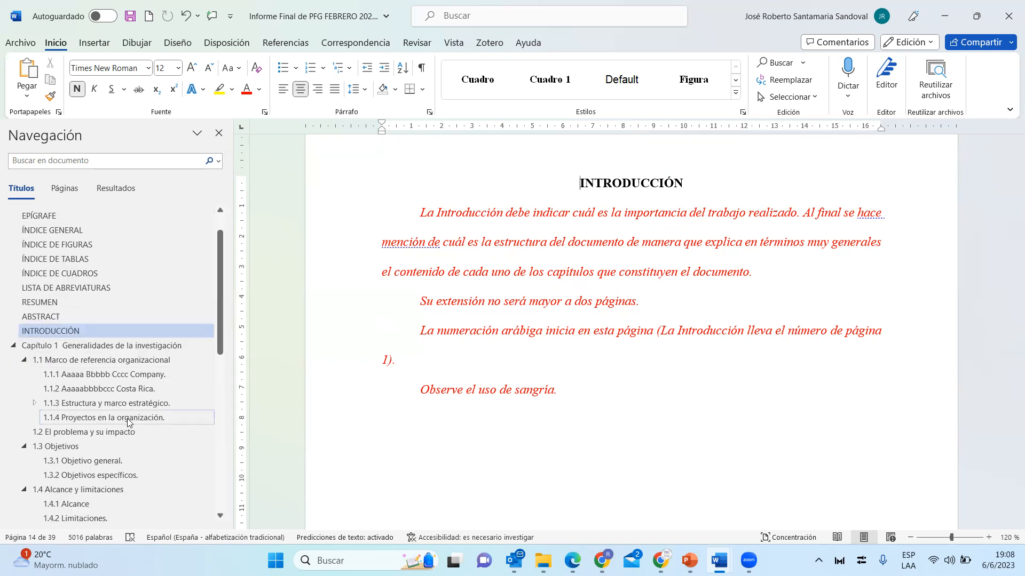
scroll(138, 355, down, 1)
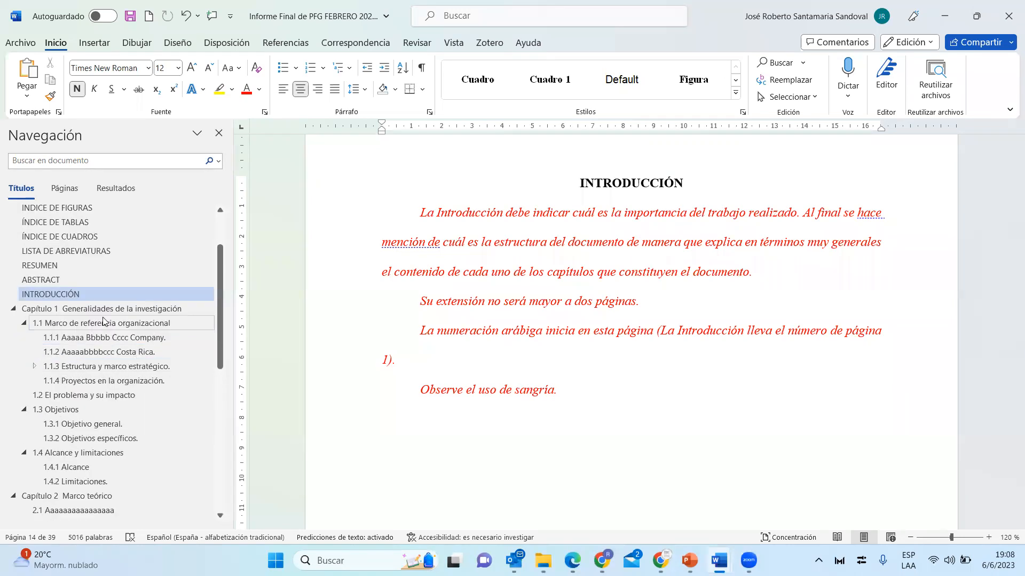
click(74, 311)
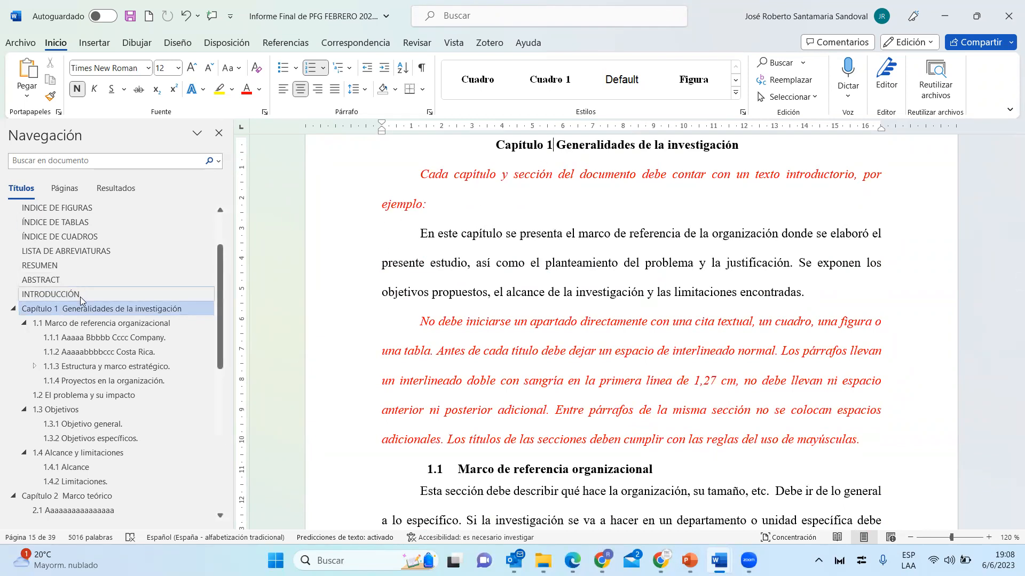
scroll(80, 296, down, 3)
click(83, 387)
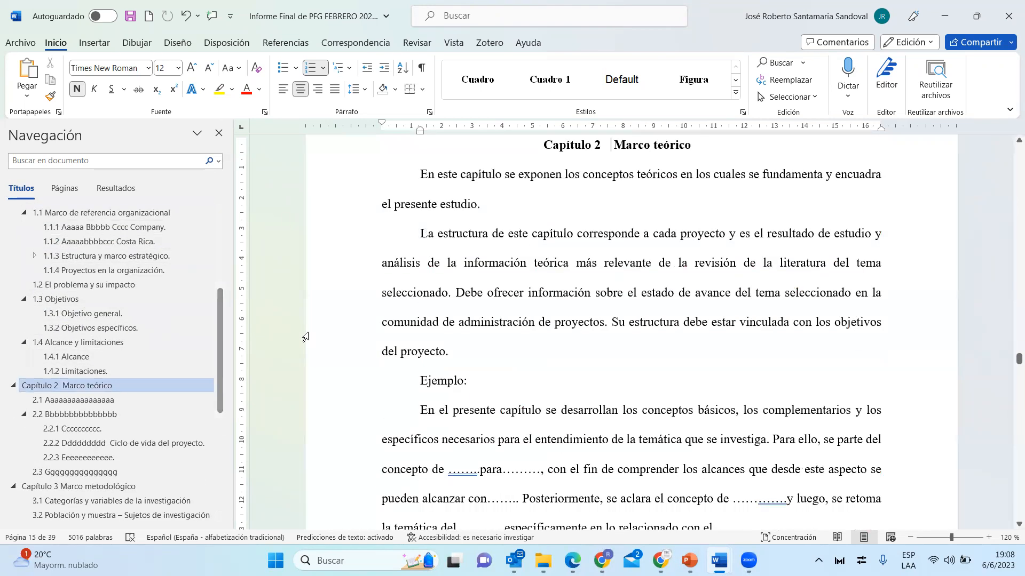
scroll(112, 396, down, 2)
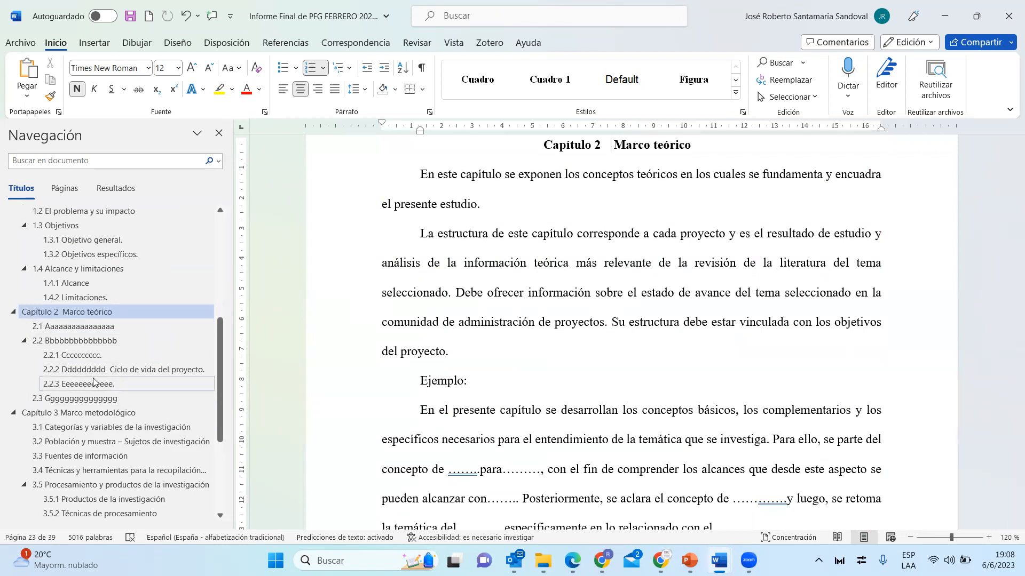
click(65, 412)
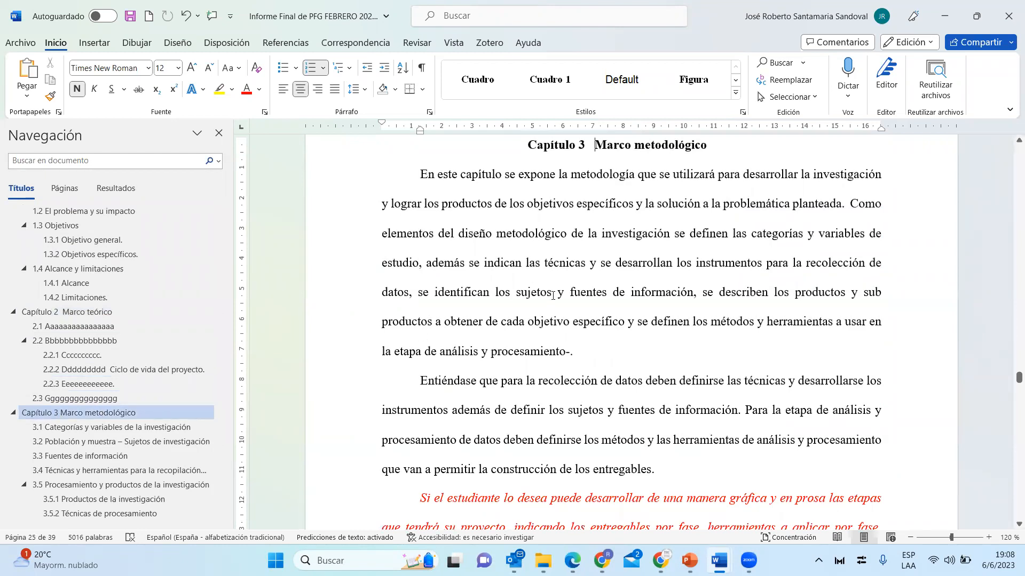
Step: Review Capítulo 4 Análisis de Resultados, Capítulo 5 Propuesta de Solución and Capítulo 6 Conclusiones y Recomendaciones
scroll(132, 430, down, 2)
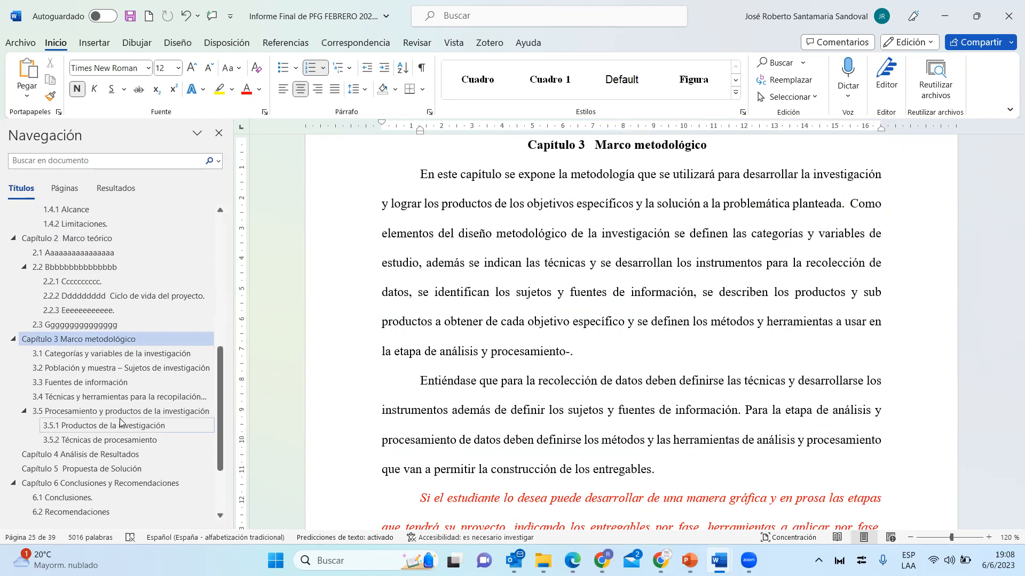
scroll(120, 422, down, 2)
click(84, 381)
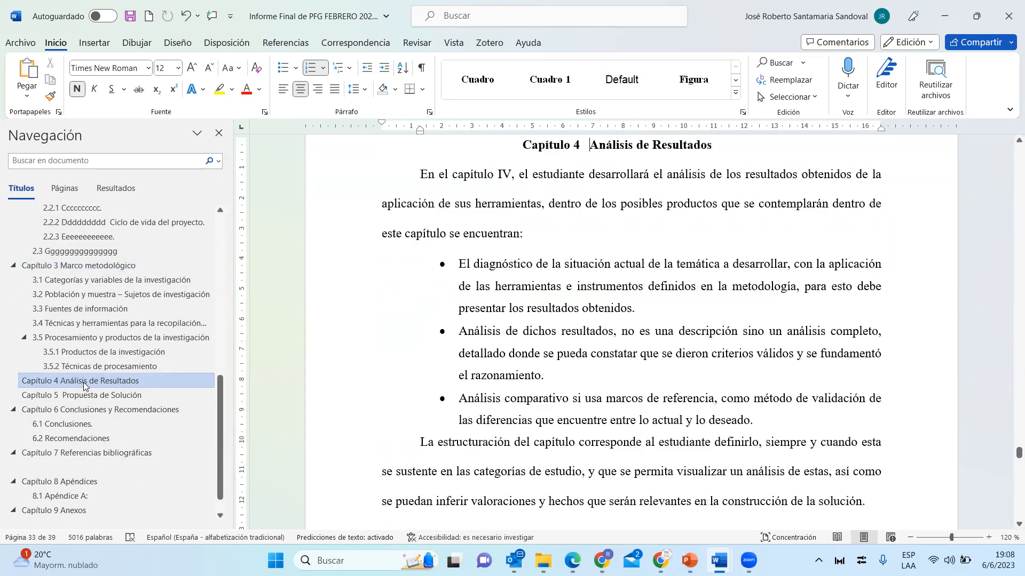
click(66, 396)
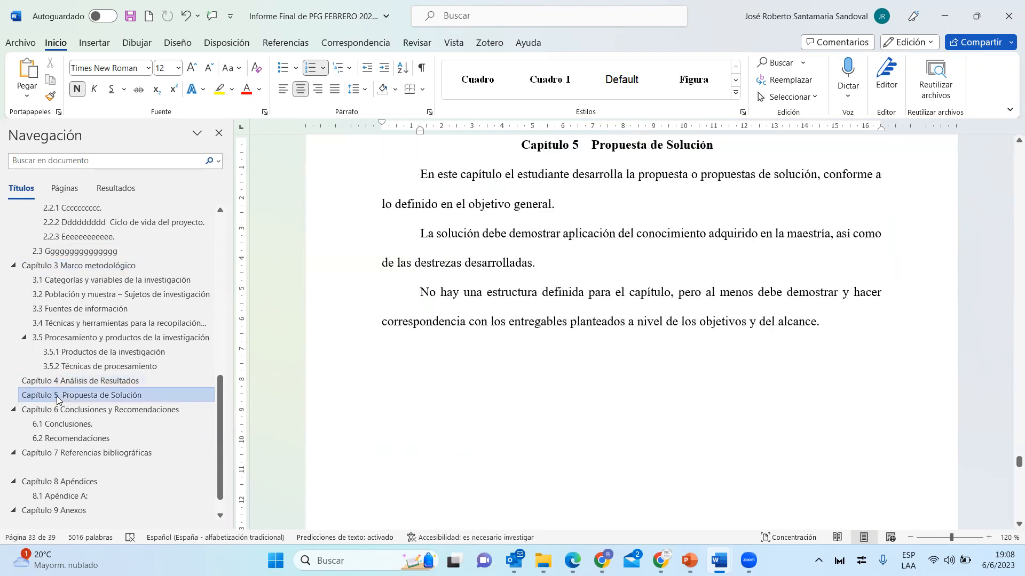
click(64, 411)
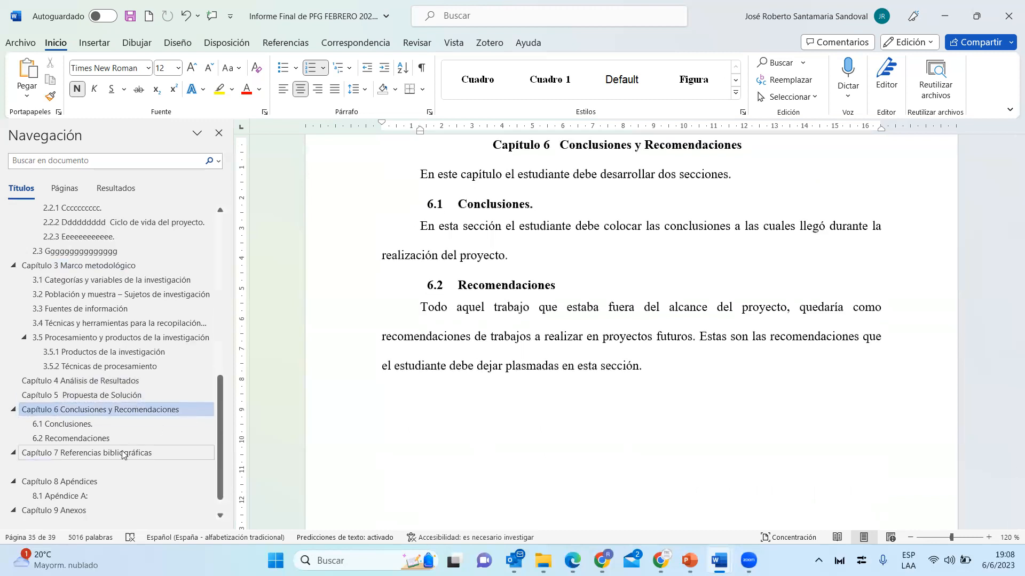
Step: Review Capítulo 7 Referencias bibliográficas and the Capítulo 9 Anexos and Capítulo 8 Apéndices pages that follow it
click(150, 453)
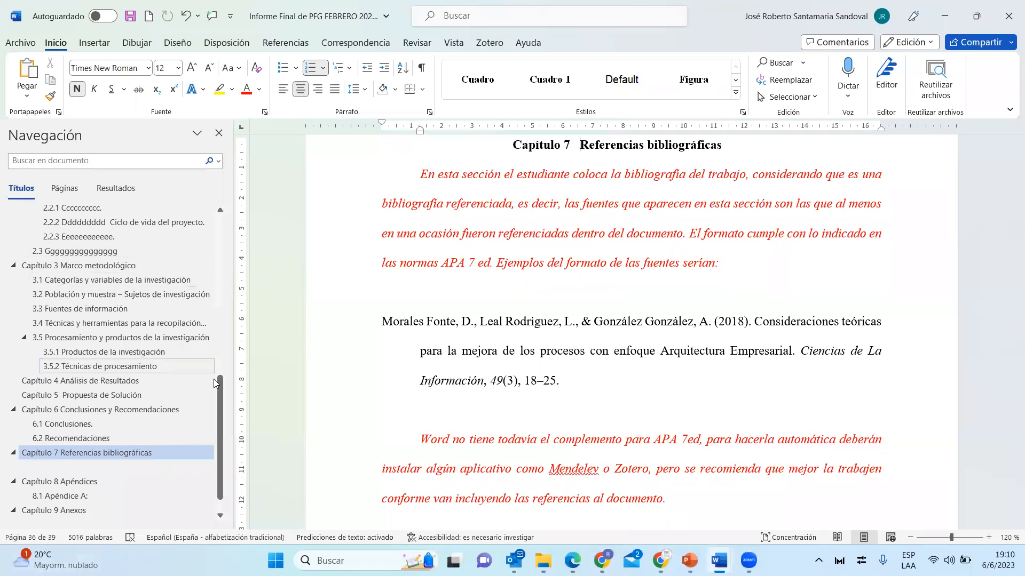
scroll(14, 299, down, 1)
click(59, 457)
click(53, 485)
click(77, 459)
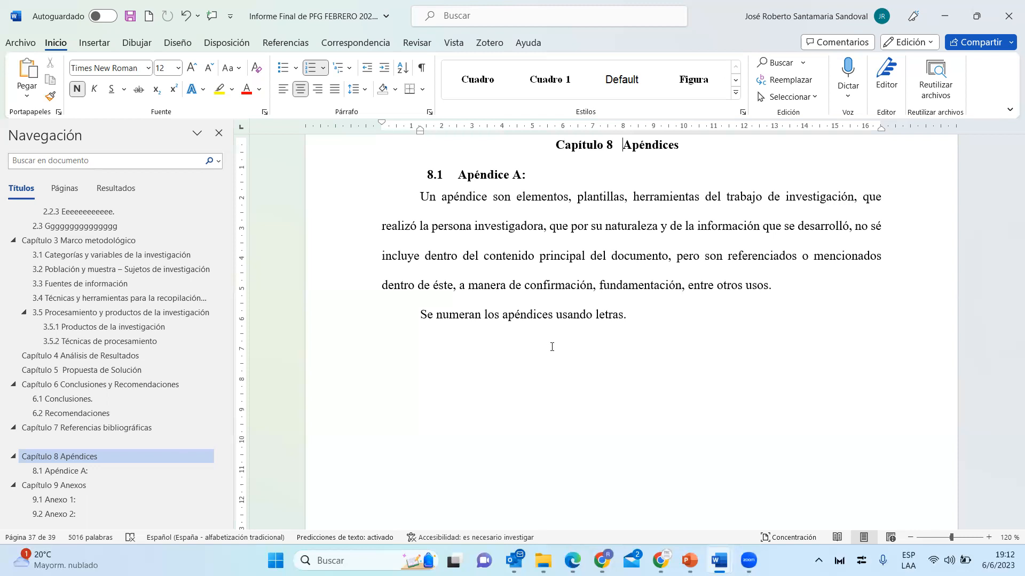
Step: Read the Capítulo 9 Anexos instructions and look back over Capítulo 7, Capítulo 6 and the document's heading outline
click(75, 487)
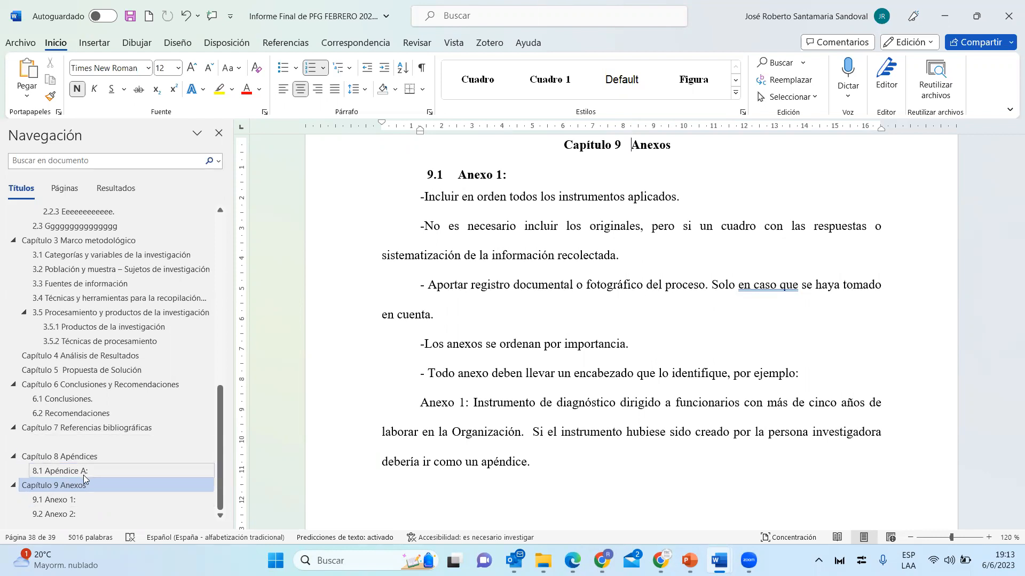
scroll(84, 475, up, 5)
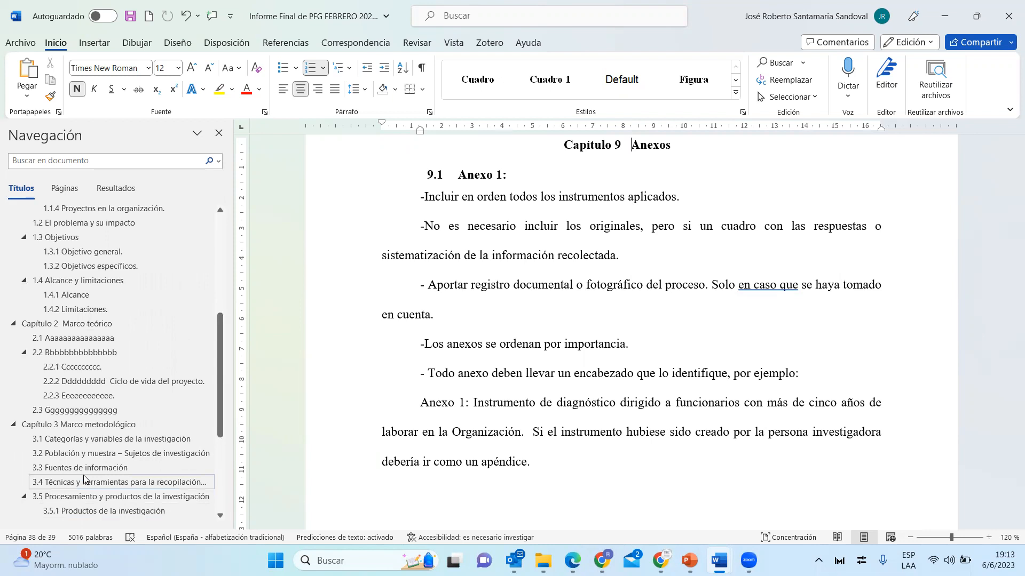
scroll(682, 379, up, 10)
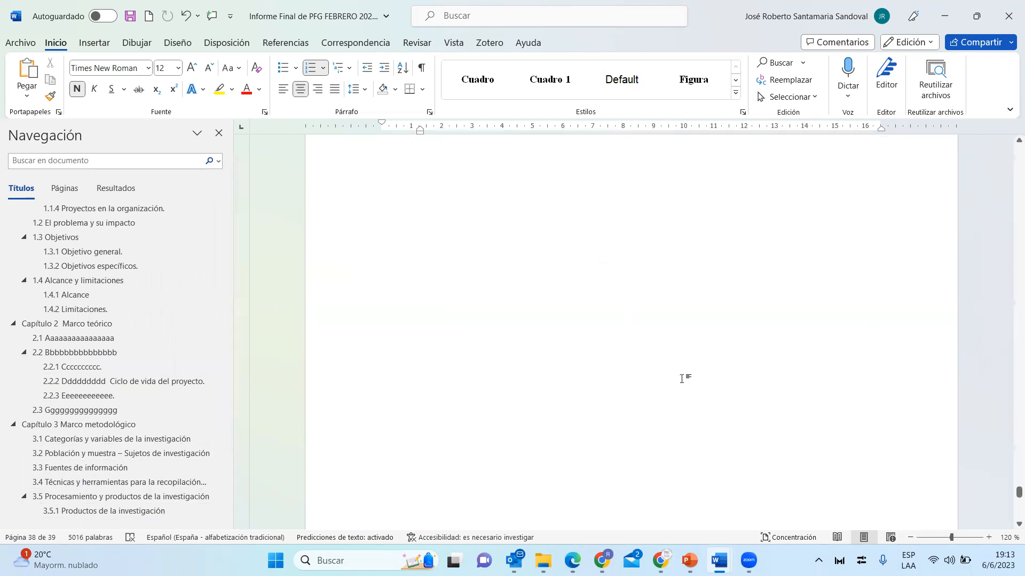
scroll(682, 379, up, 10)
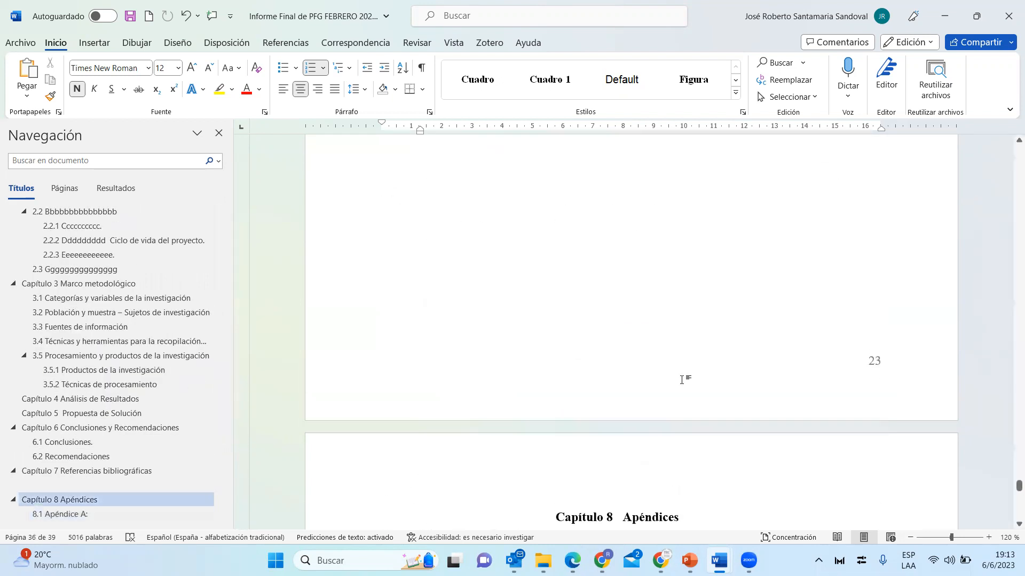
scroll(681, 379, up, 10)
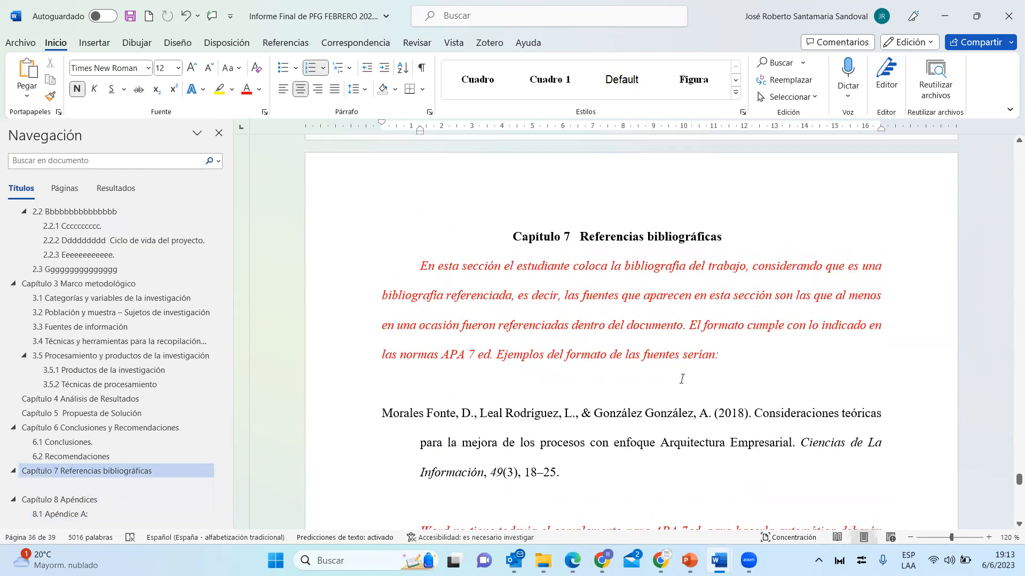
scroll(682, 378, up, 5)
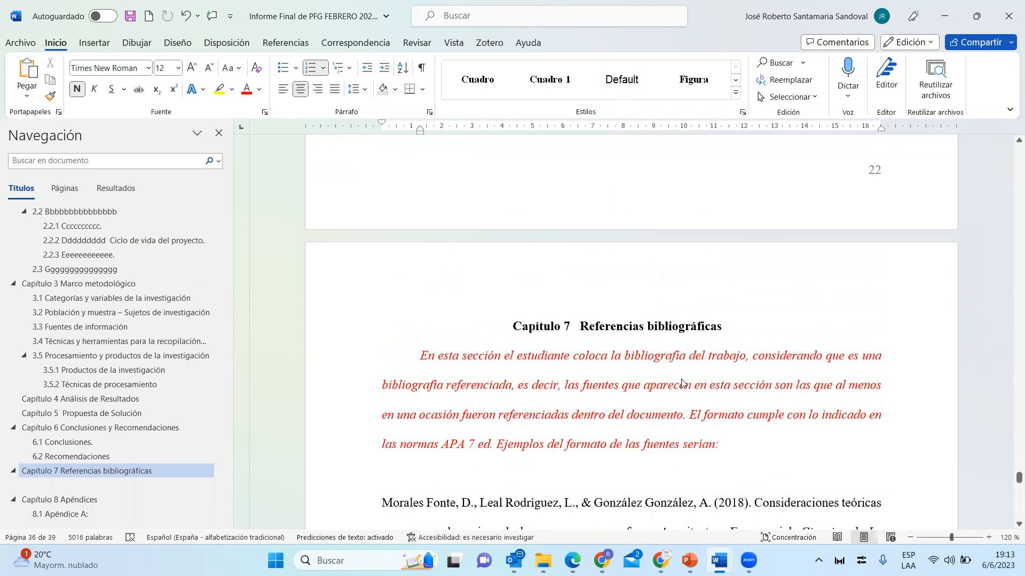
scroll(681, 380, up, 8)
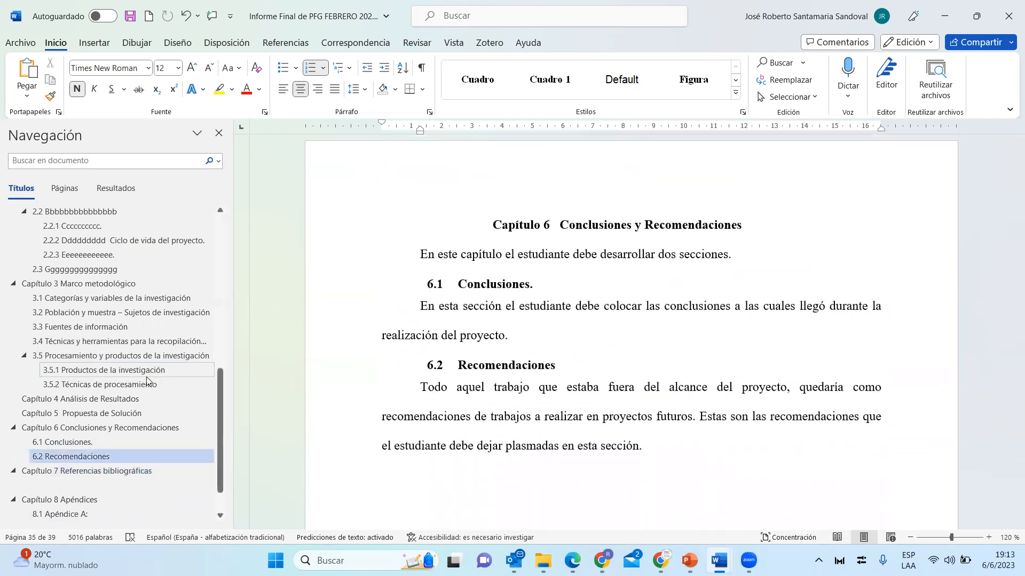
scroll(127, 380, up, 5)
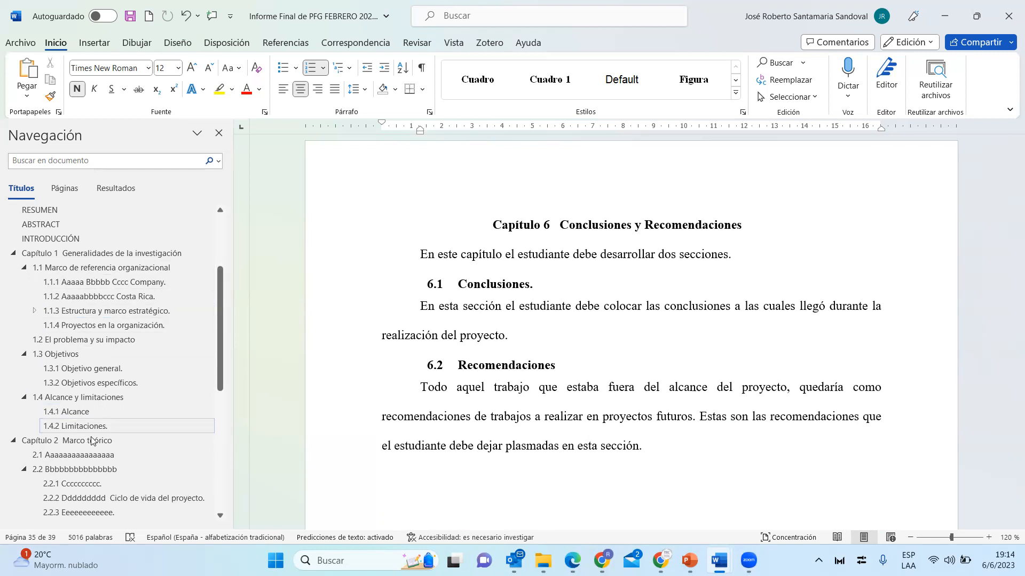
scroll(112, 409, down, 3)
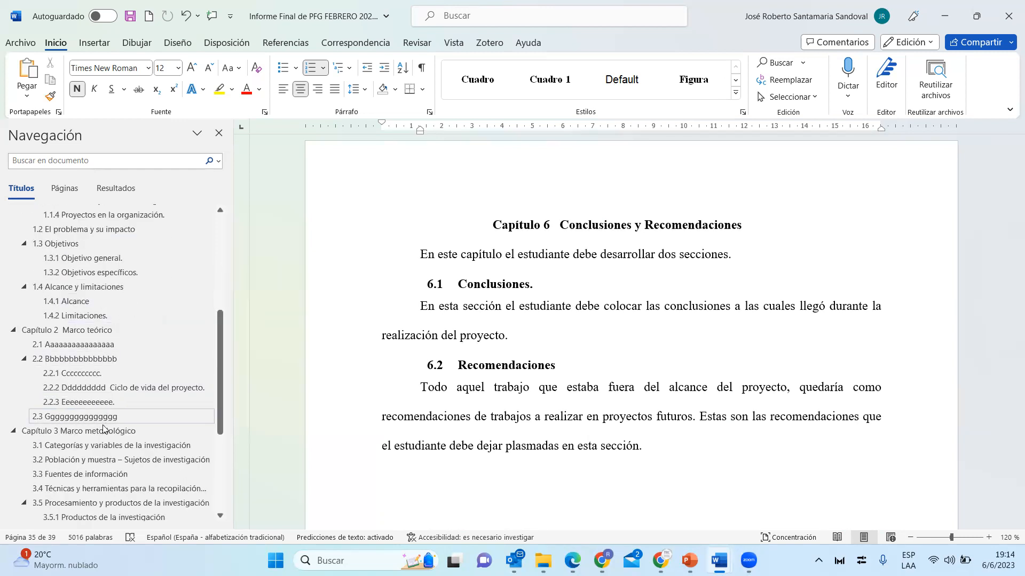